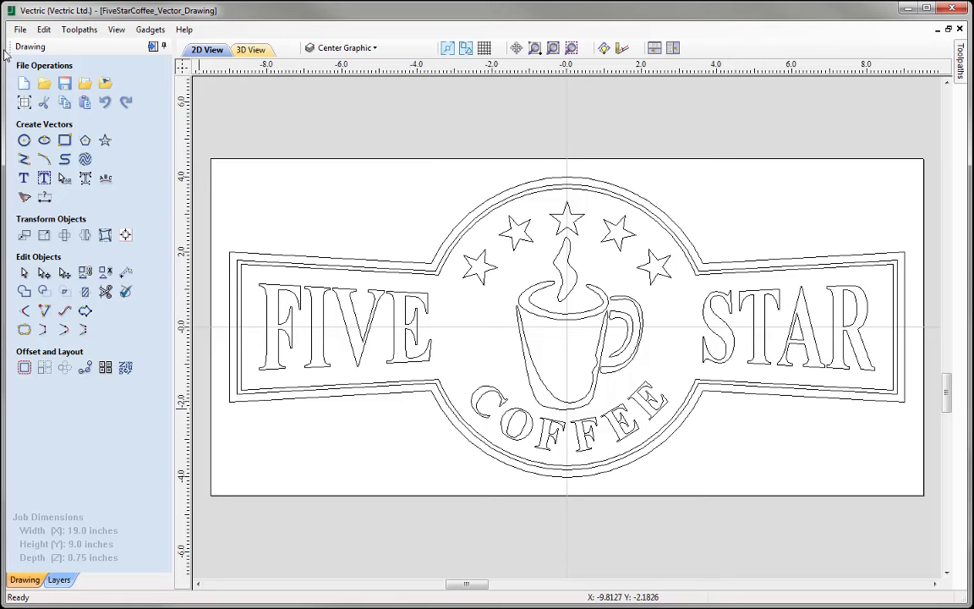
Close the open drawing and create a new single-sided job 19 inches wide, 9 inches high and 0.75 inches thick
click(19, 28)
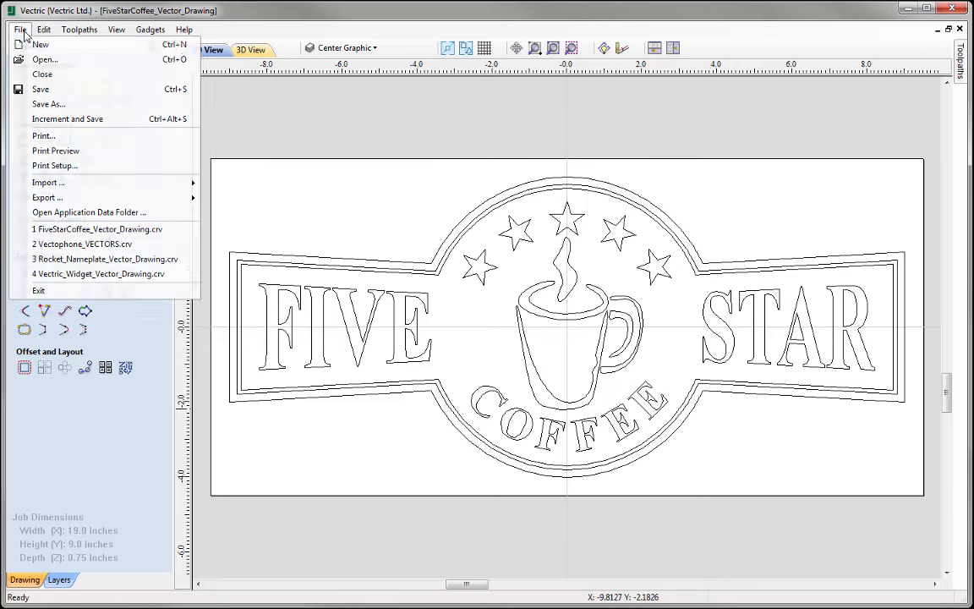
click(59, 75)
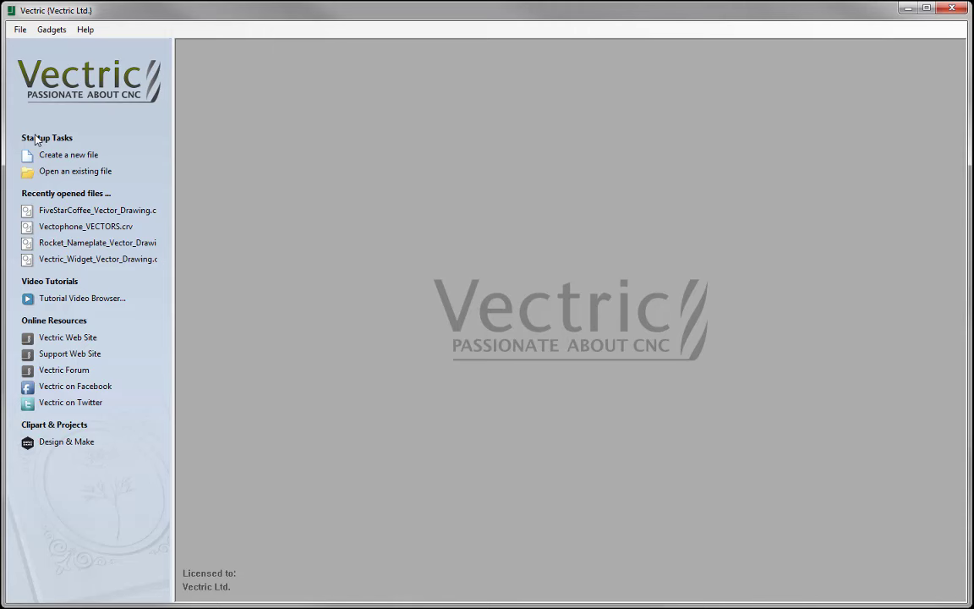
click(93, 155)
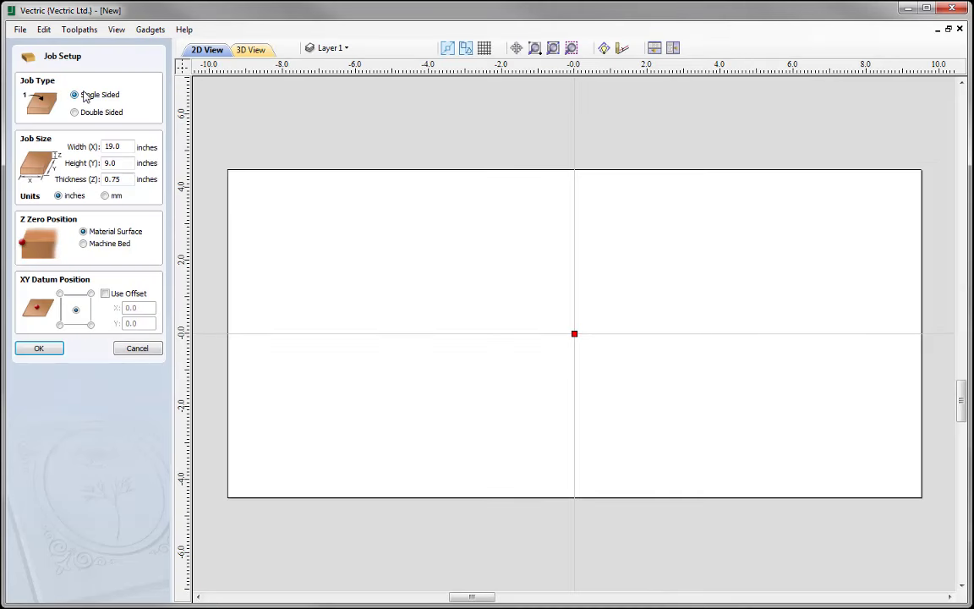
double_click(116, 145)
text(19)
double_click(120, 163)
text(9)
key(Tab)
text(0.75)
click(39, 350)
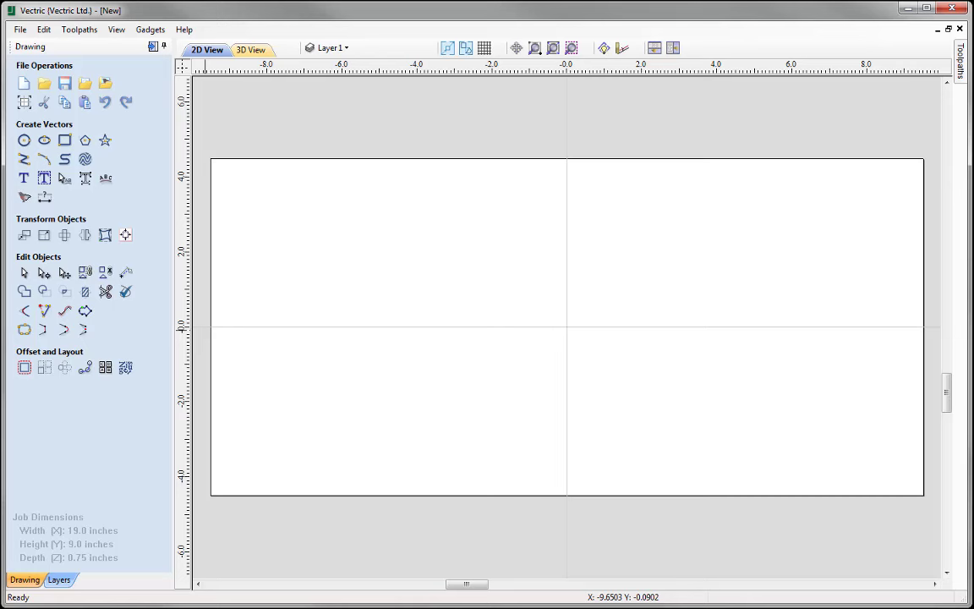
Review the snapping options, including geometry snapping, smart snapping and the snapping radius
click(44, 29)
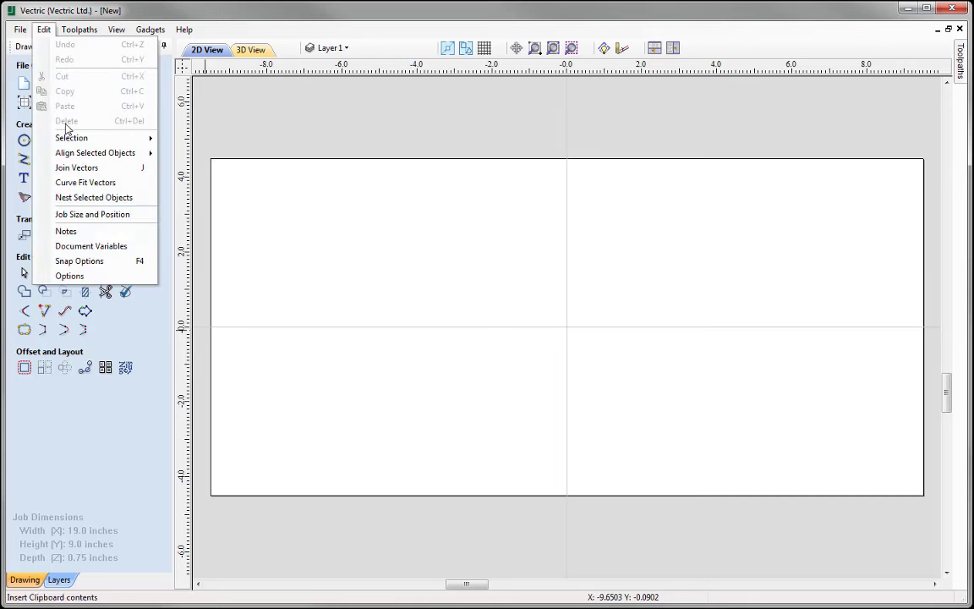
click(118, 262)
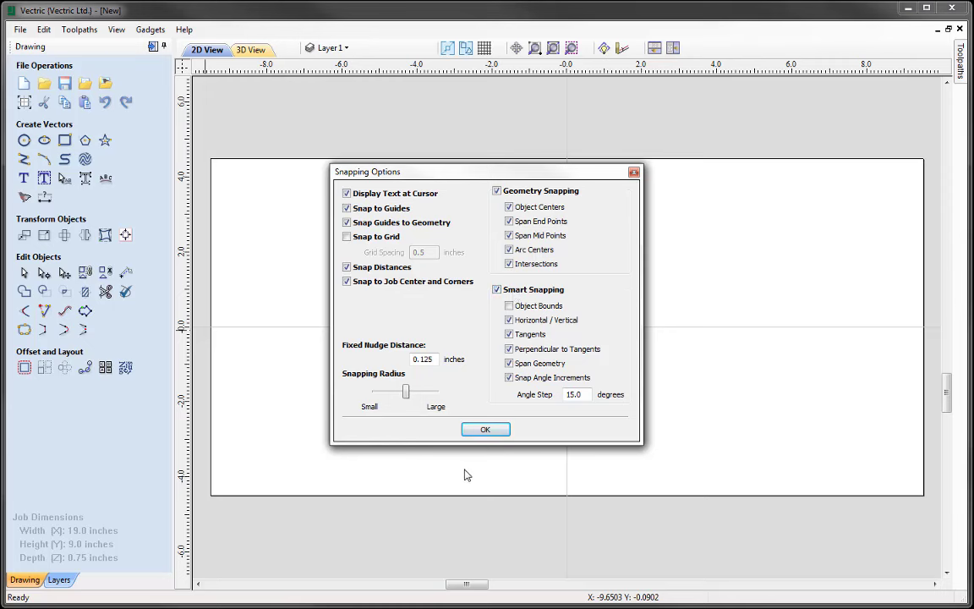
click(407, 395)
click(487, 430)
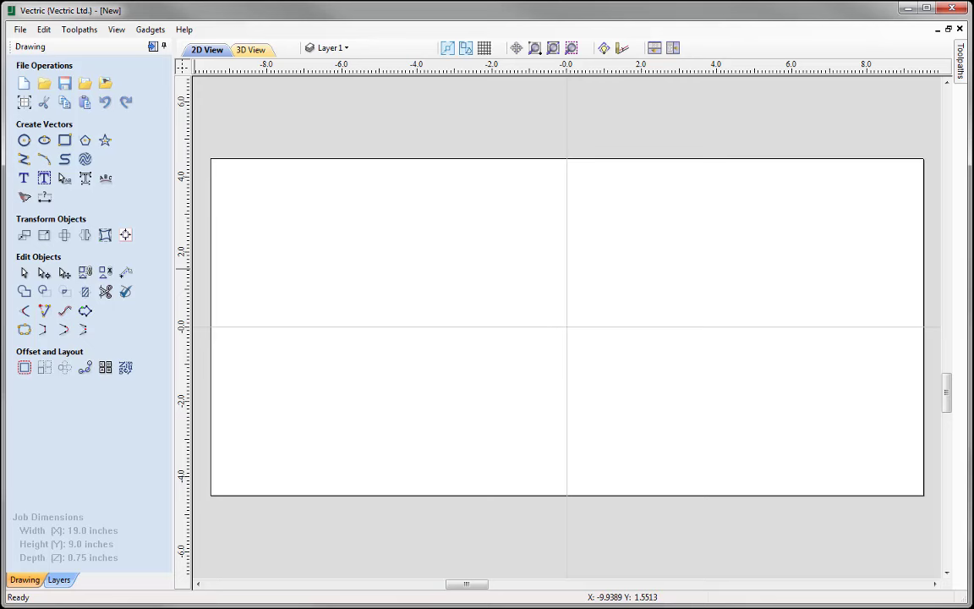
Create a circle with a diameter of 8 inches centred at X 0, Y 0
click(24, 139)
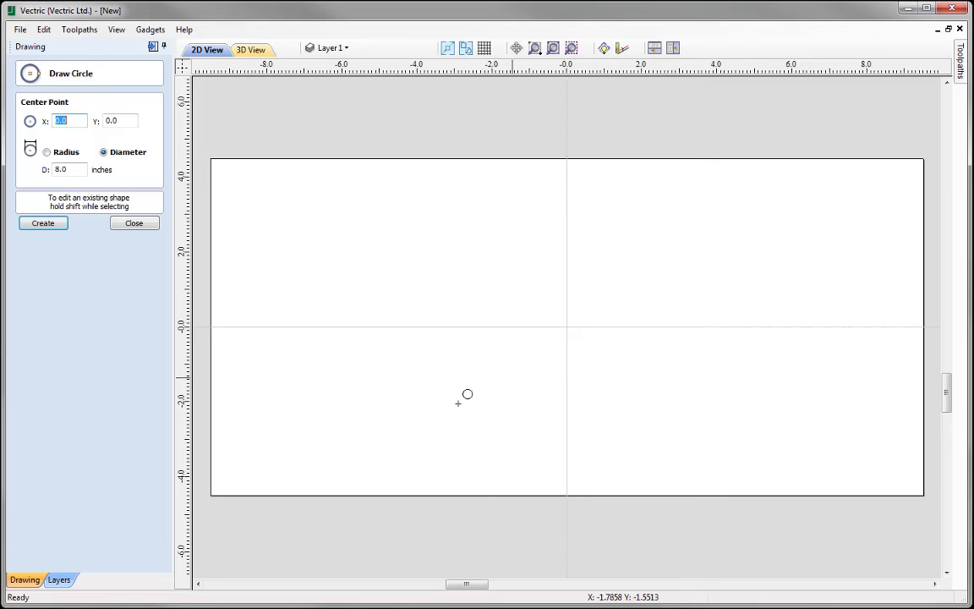
double_click(78, 169)
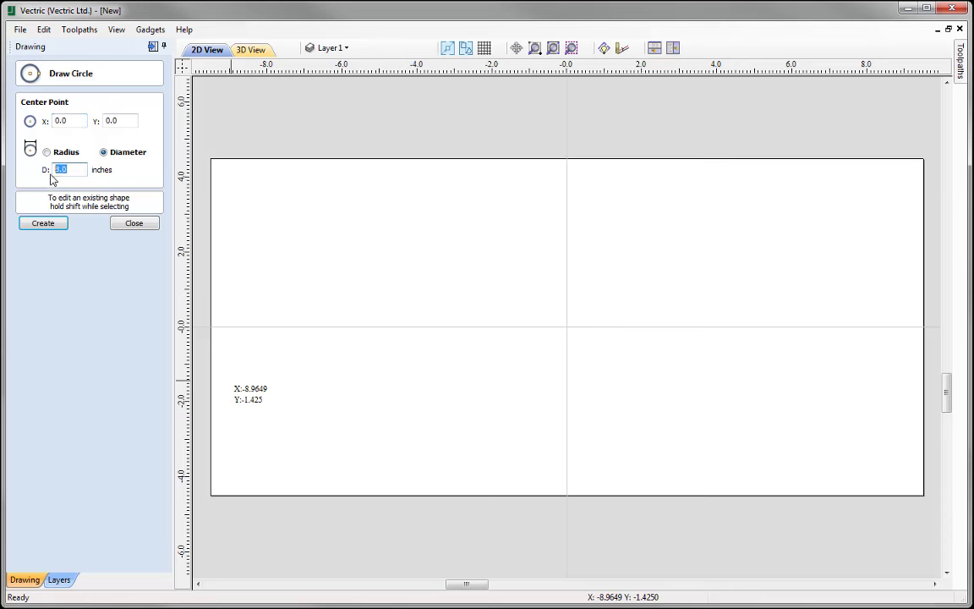
click(38, 224)
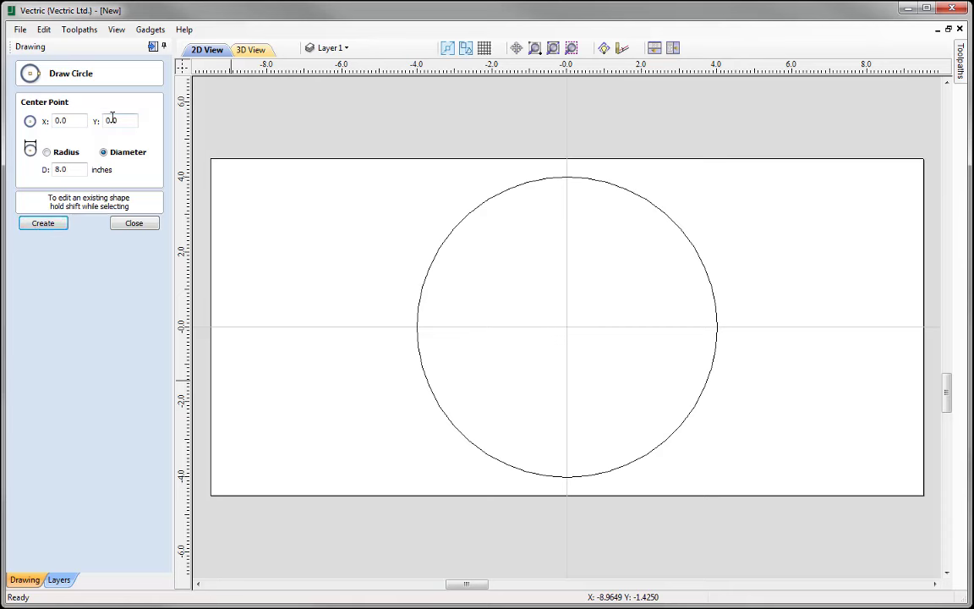
click(59, 170)
click(135, 223)
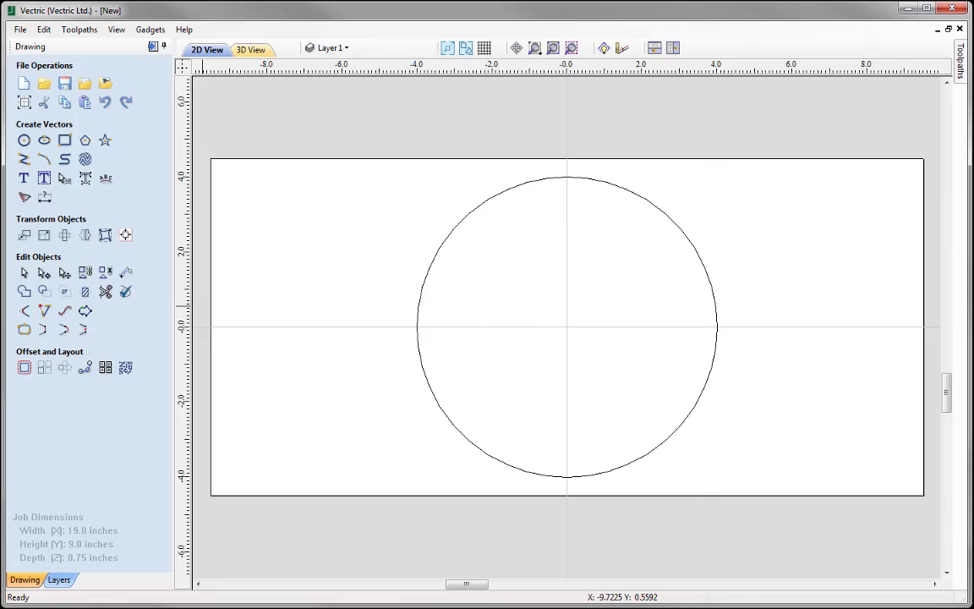
Draw a square-cornered rectangle 18 inches wide and 4 inches high, centred on the job origin
click(64, 140)
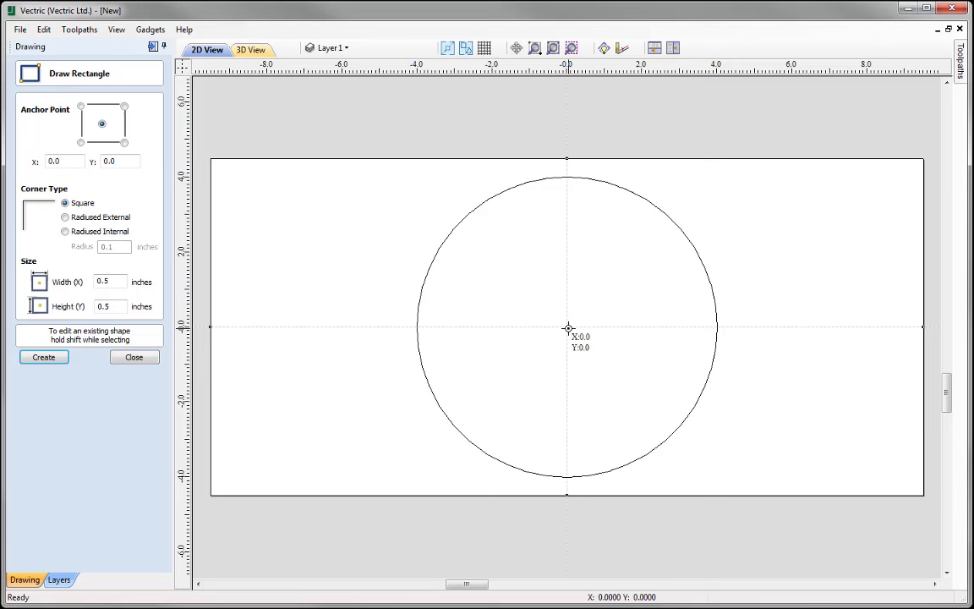
key(Tab)
drag(567, 328, 232, 402)
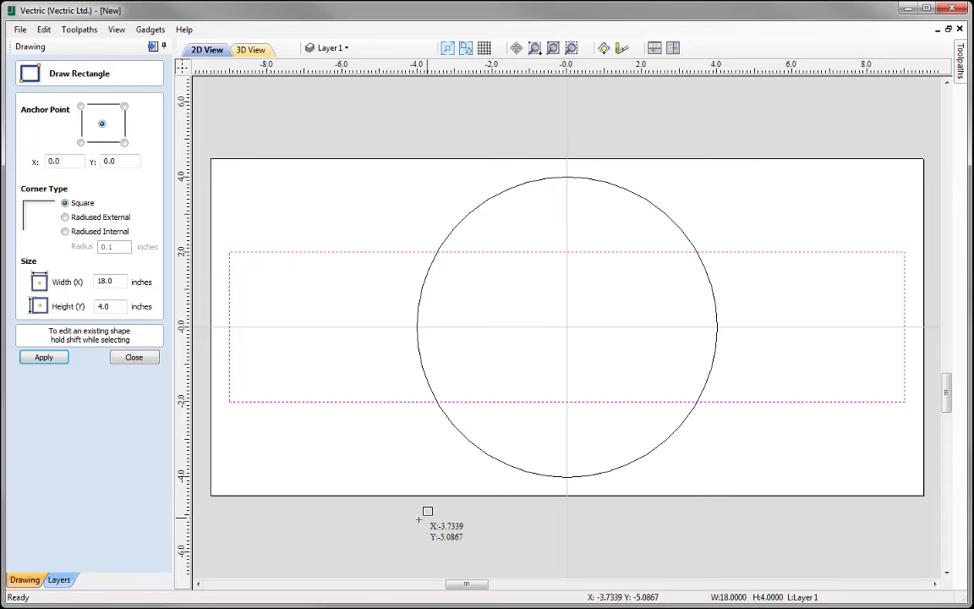
click(134, 357)
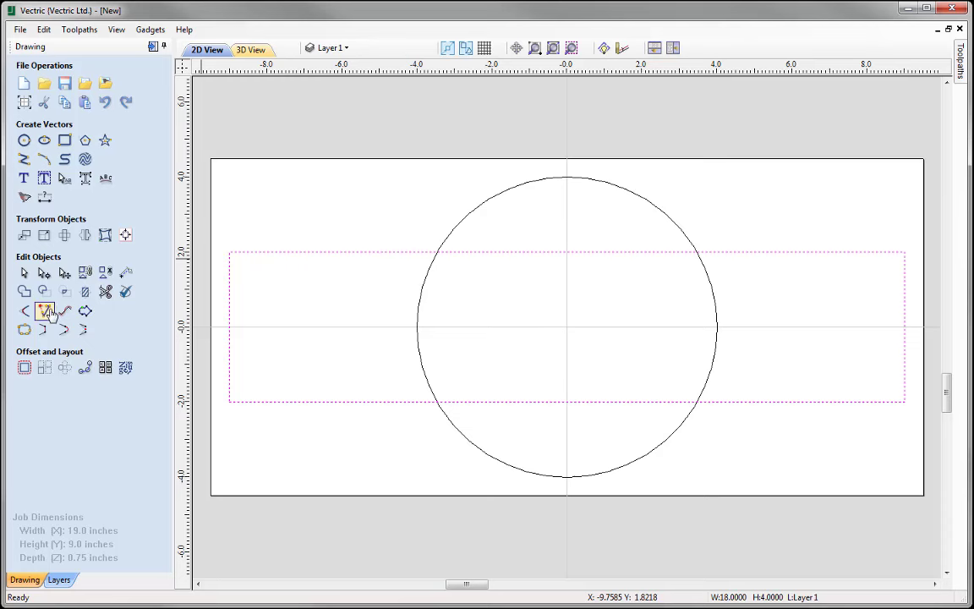
Node-edit the rectangle and insert a point at the midpoint of its upper and lower edges
click(42, 274)
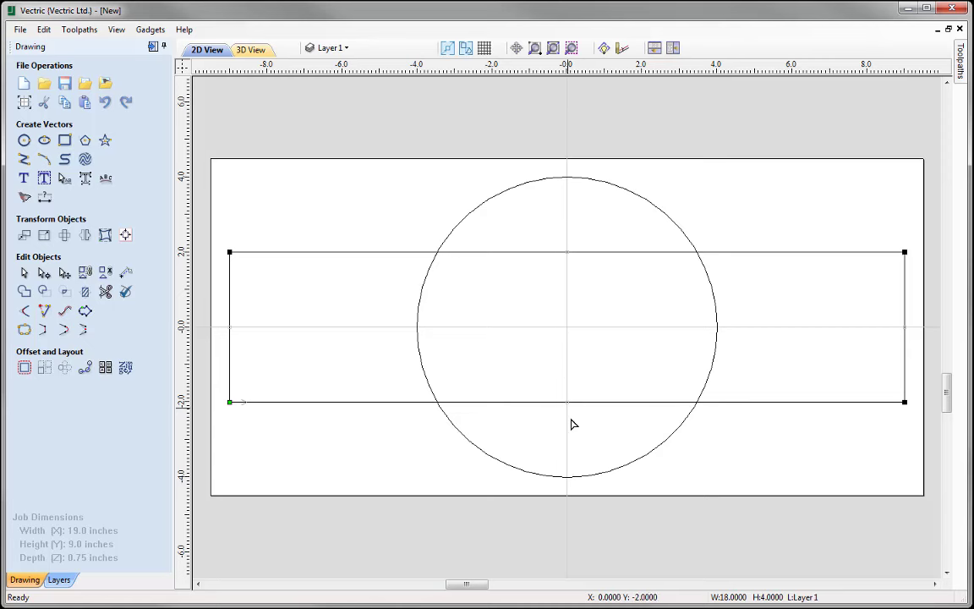
right_click(567, 252)
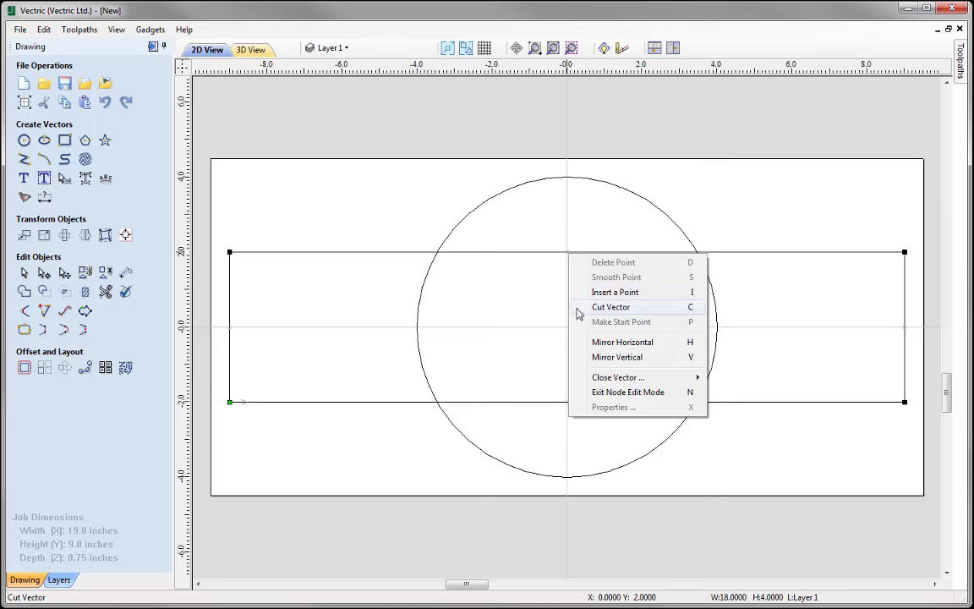
right_click(567, 402)
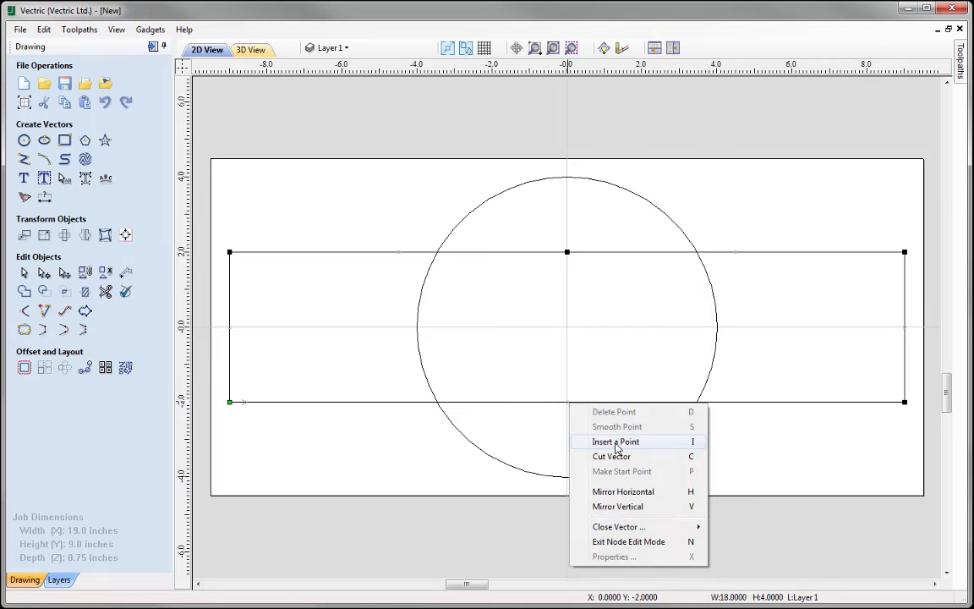
click(582, 442)
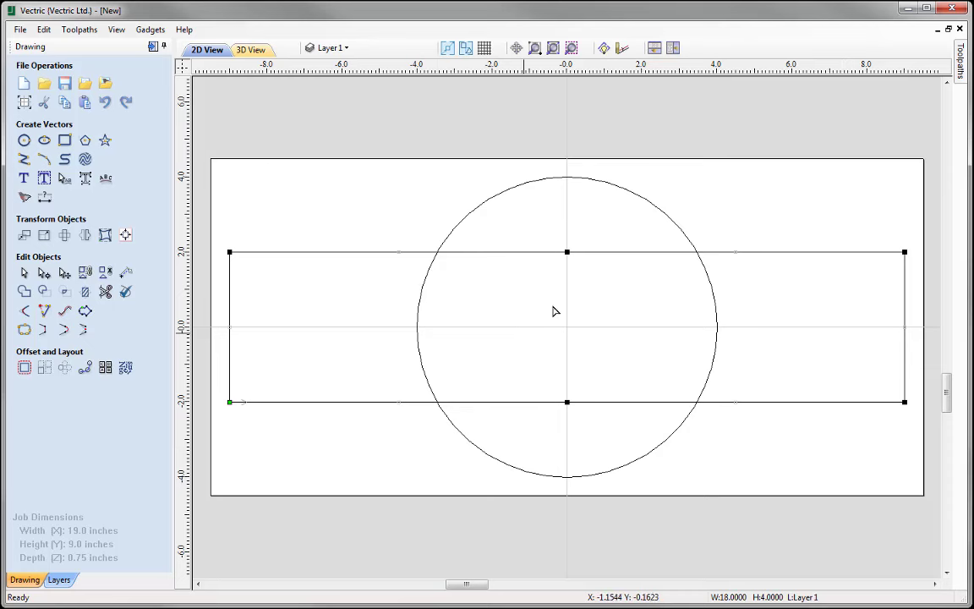
Move the upper edge's midpoint node to the absolute position X 0, Y 1.5 inches
right_click(566, 251)
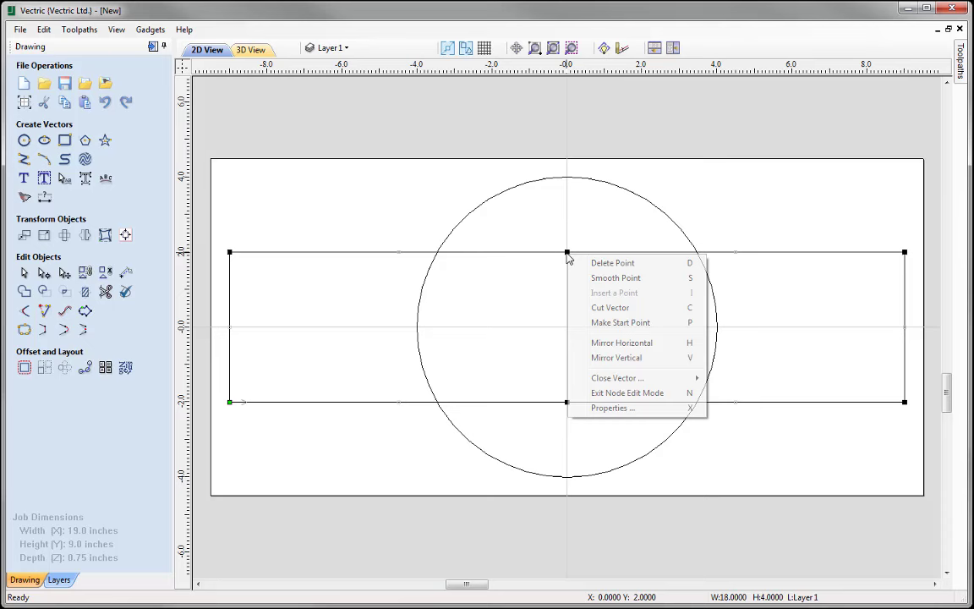
click(669, 409)
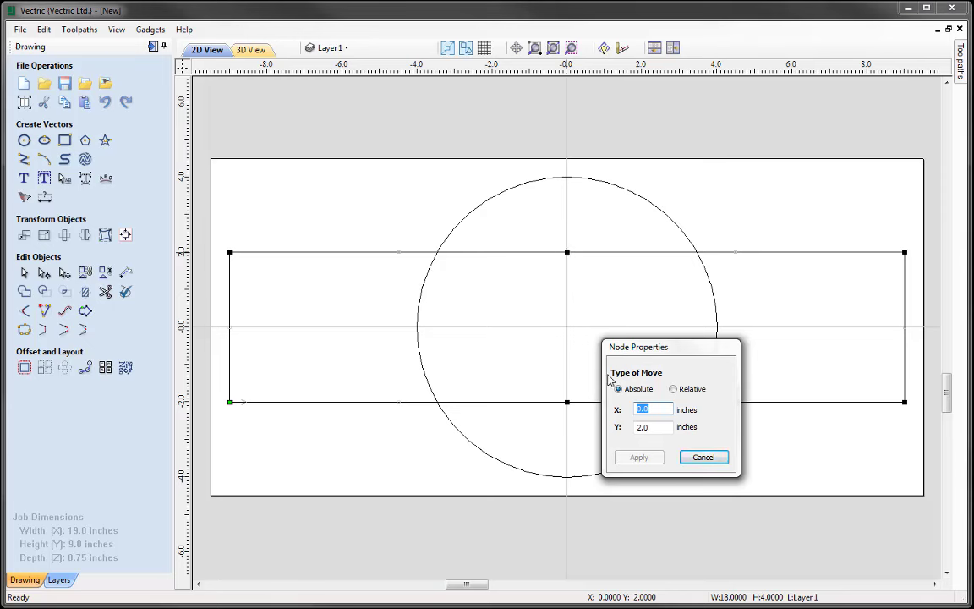
click(636, 428)
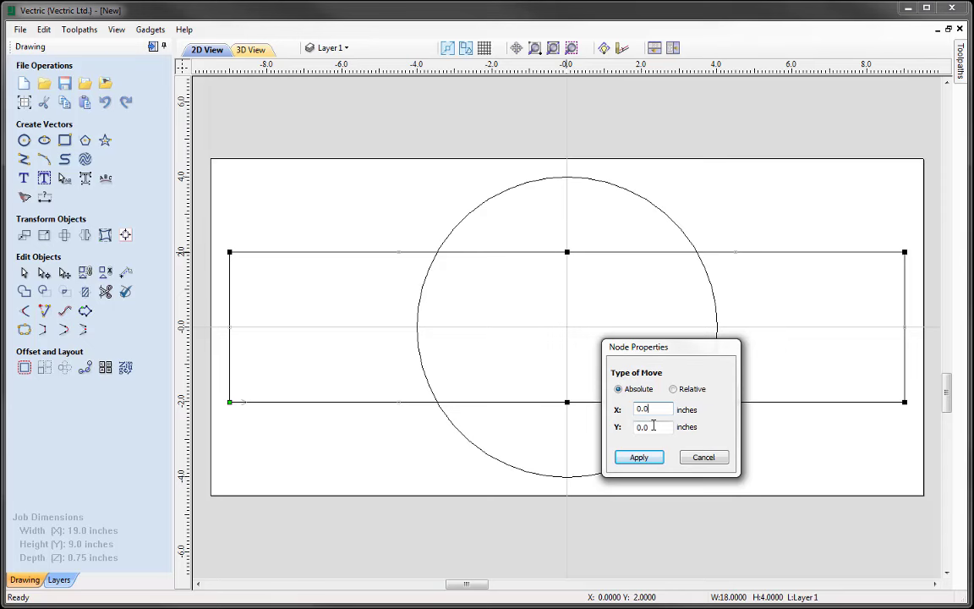
double_click(634, 427)
text(1.5)
click(643, 458)
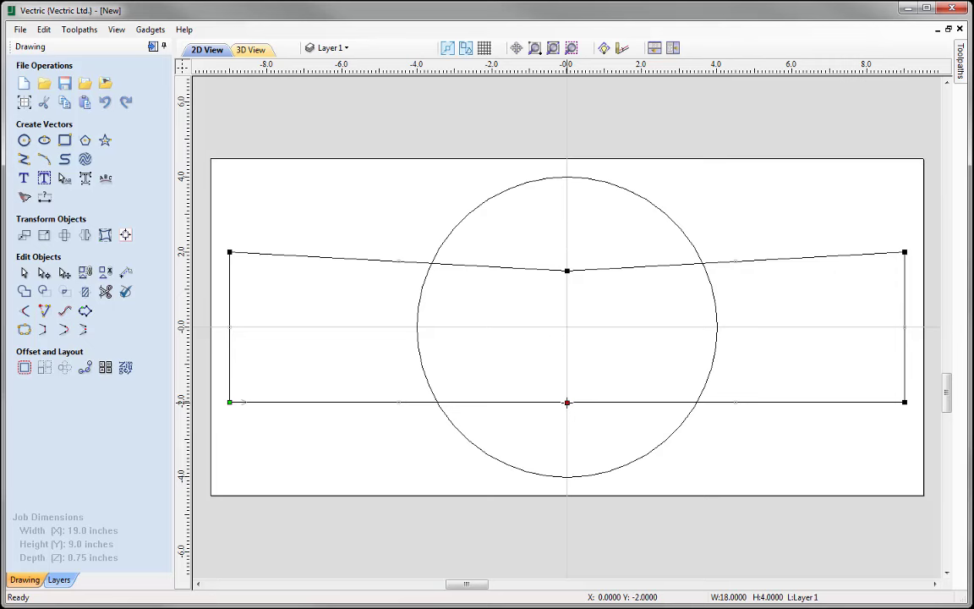
Move the lower edge's midpoint node to 0,-1.5 and finish node editing with the shape deselected
text(0)
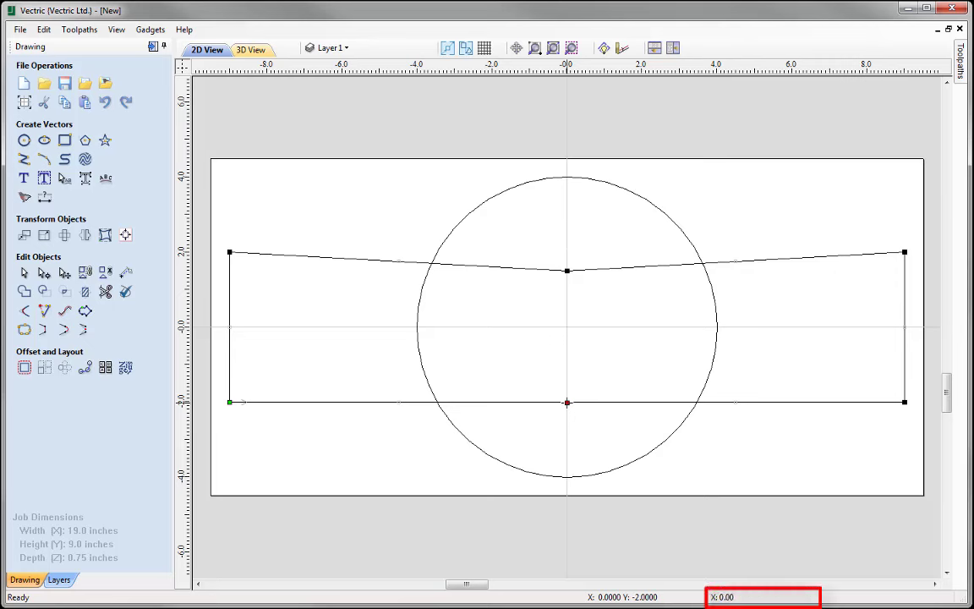
text(,-1.5)
key(Return)
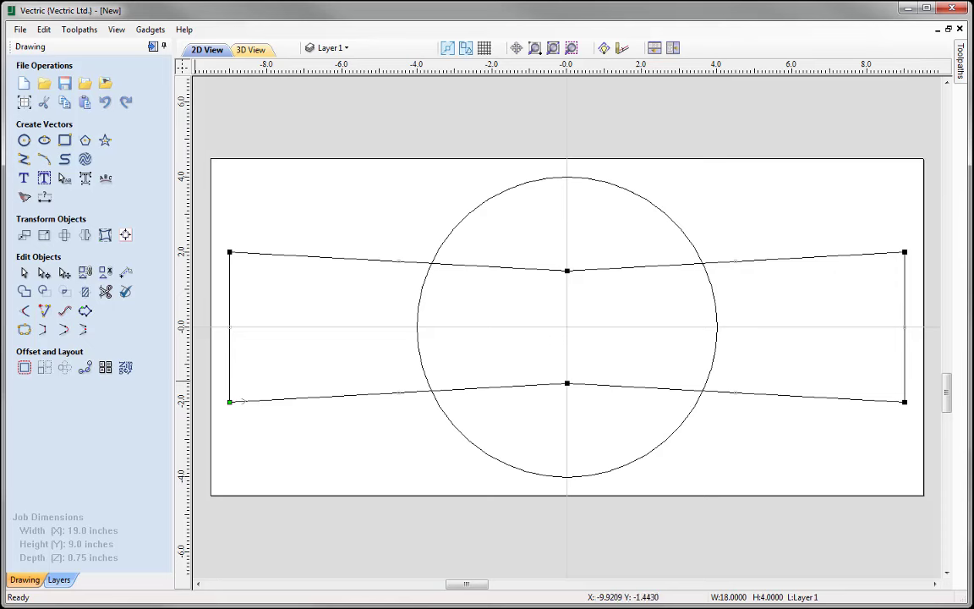
click(44, 271)
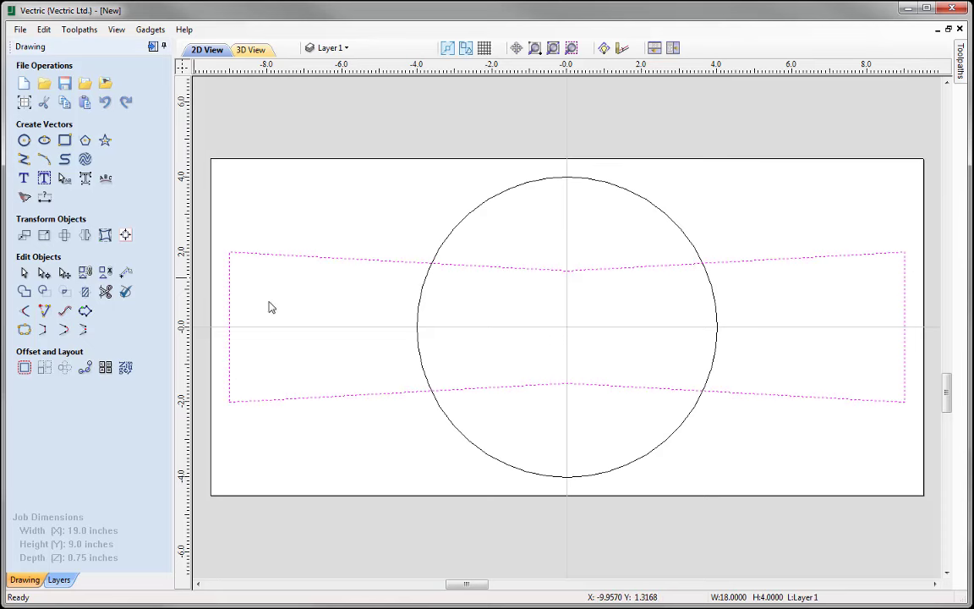
click(288, 306)
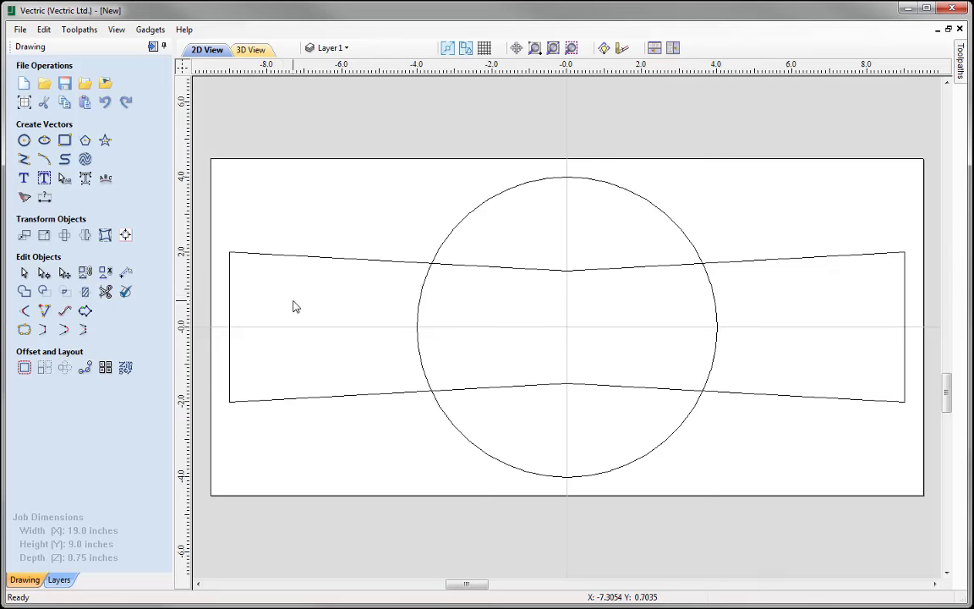
Offset the banner shape inwards by 0.8 inches with sharp corners, keeping the original
click(317, 258)
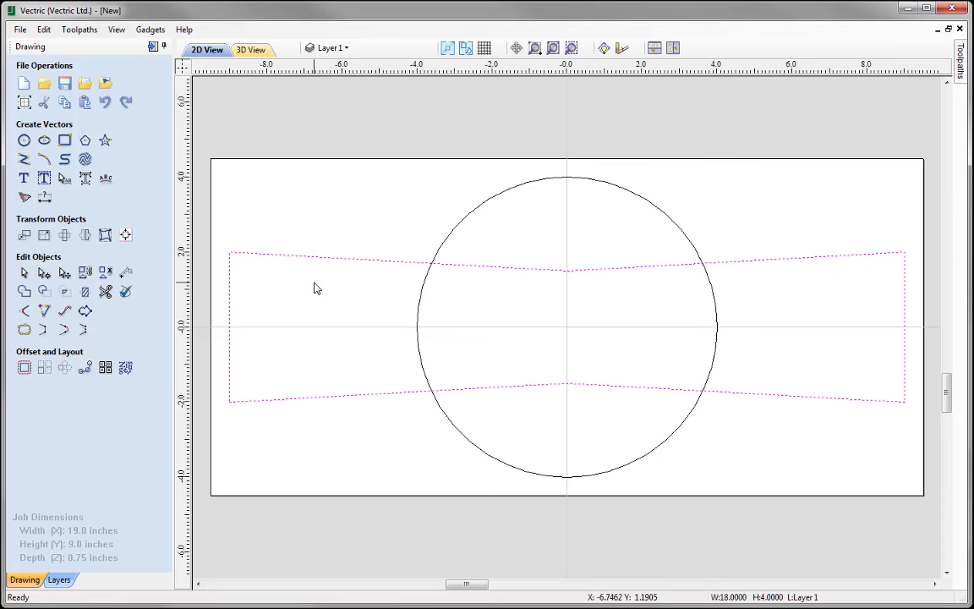
click(23, 369)
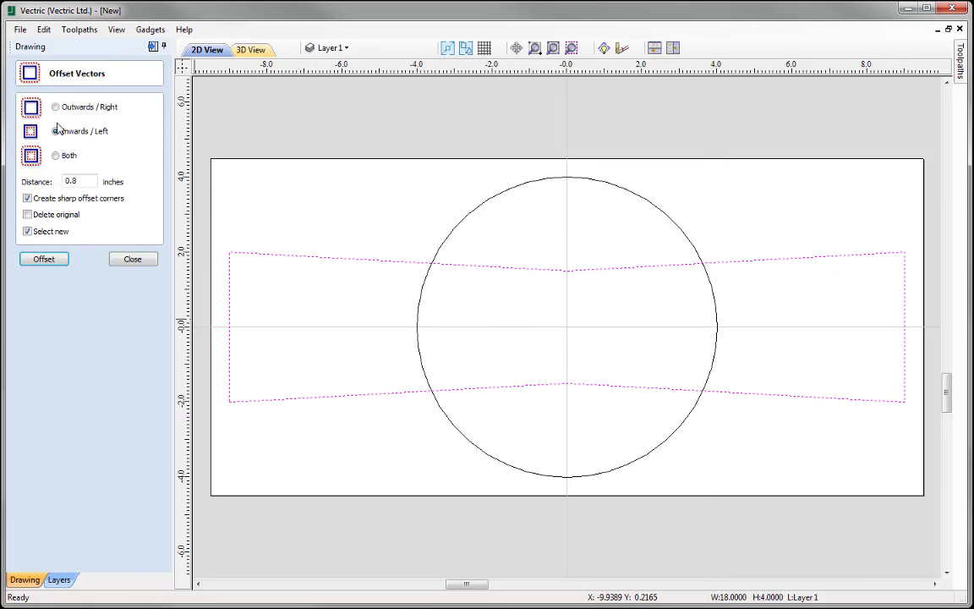
drag(73, 181, 34, 176)
text(0.)
click(44, 260)
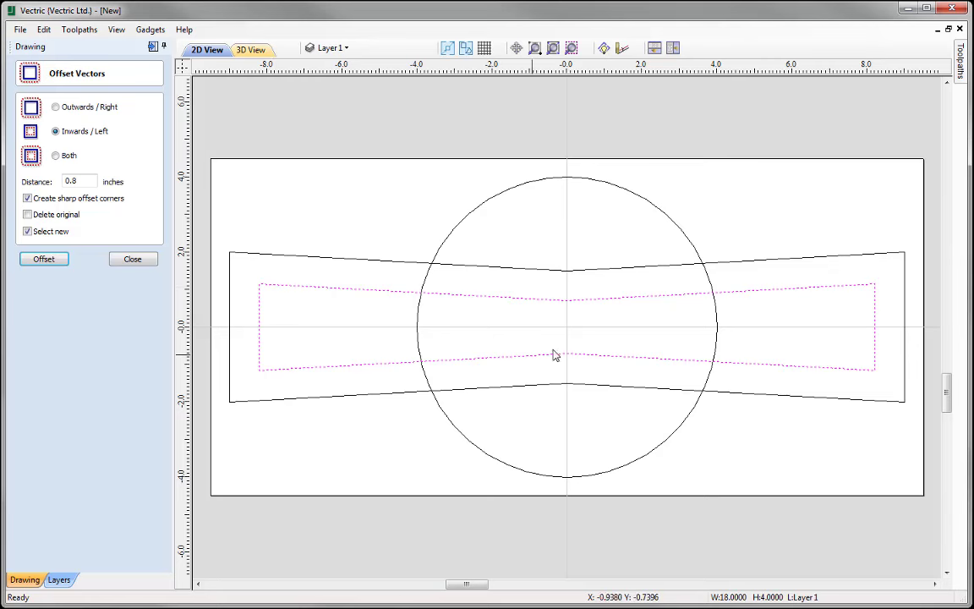
click(132, 260)
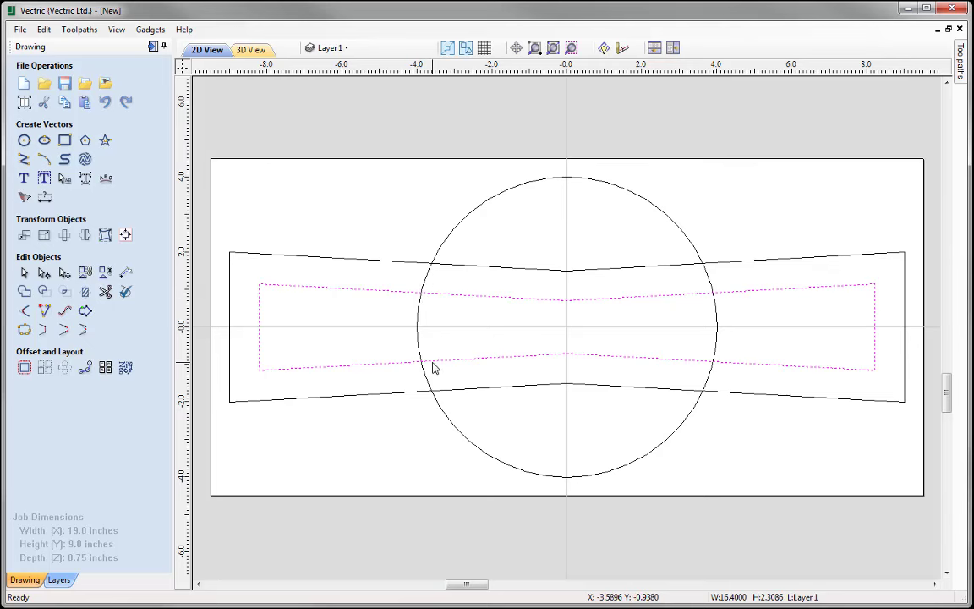
Draw two vertical lines joining the upper and lower intersections of the circle and outer banner, one on each side of the circle
click(23, 161)
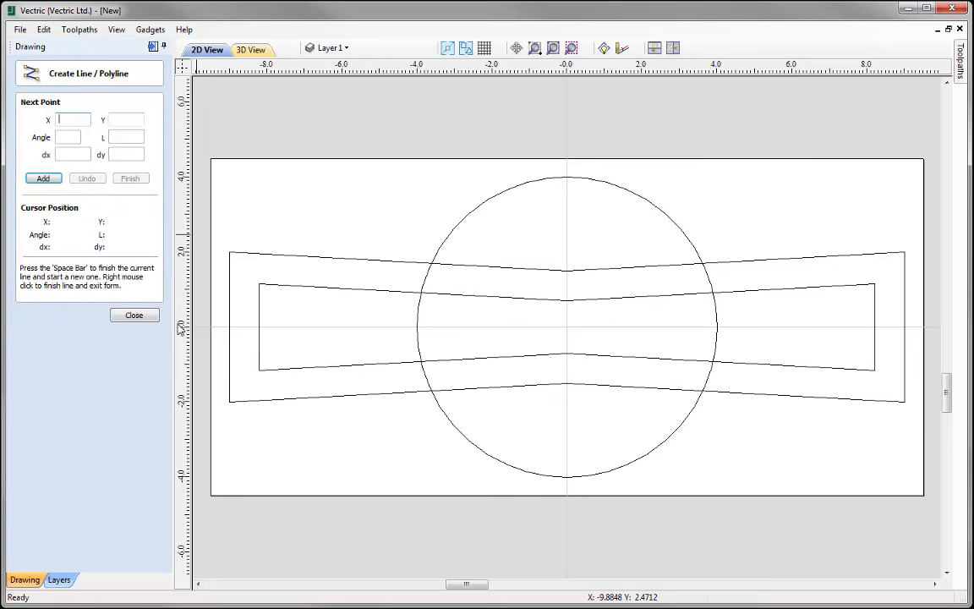
click(432, 263)
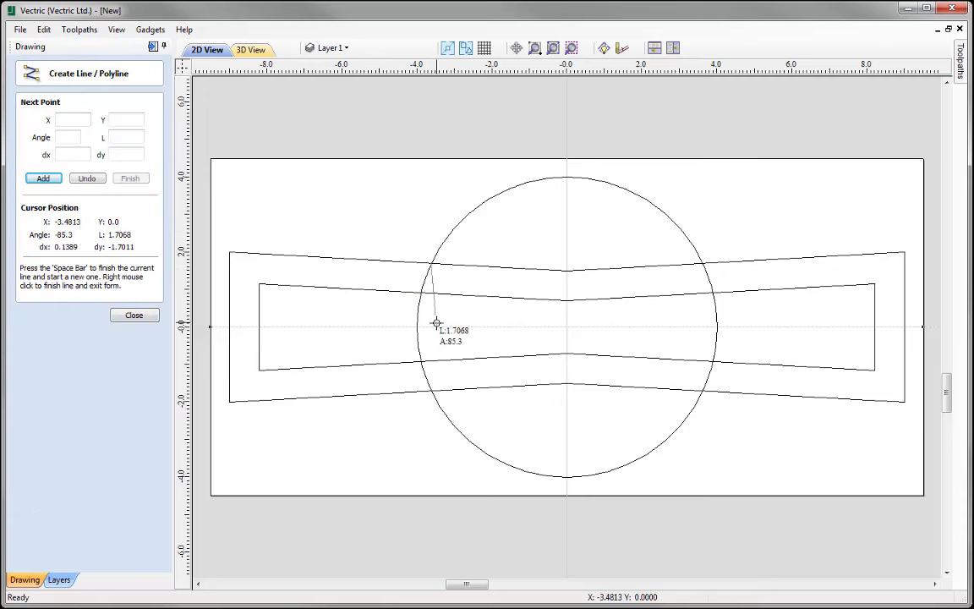
click(440, 385)
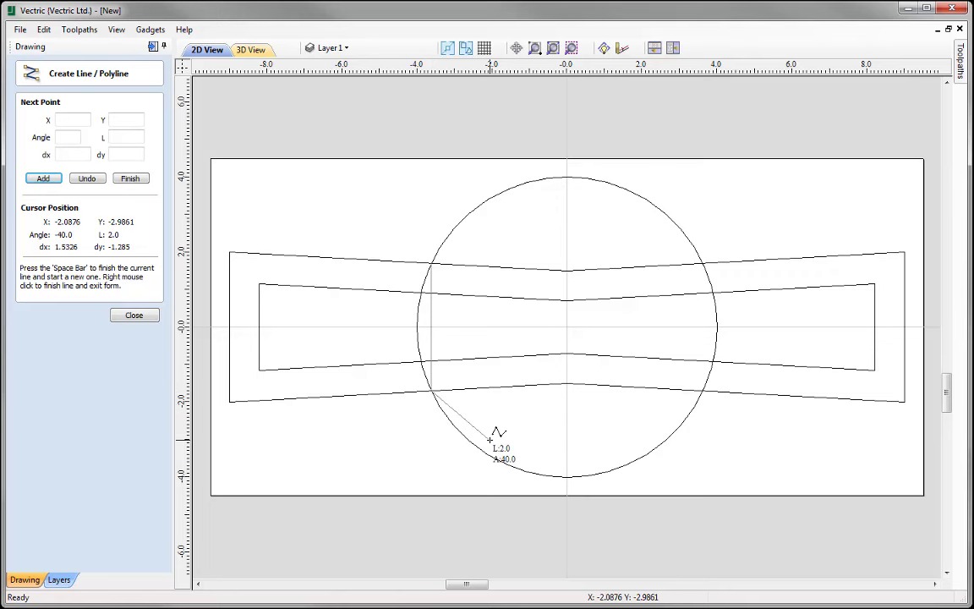
key(space)
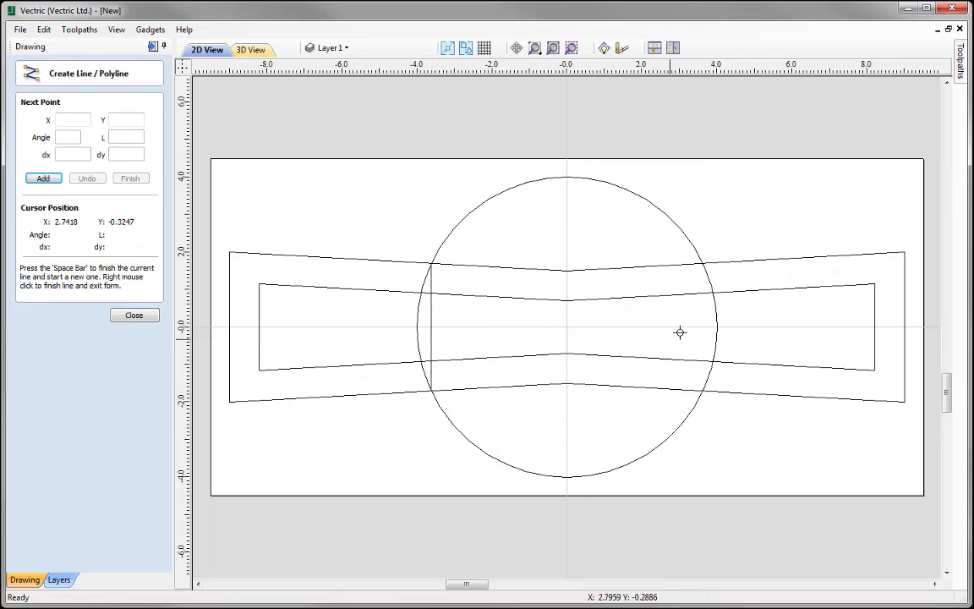
click(703, 263)
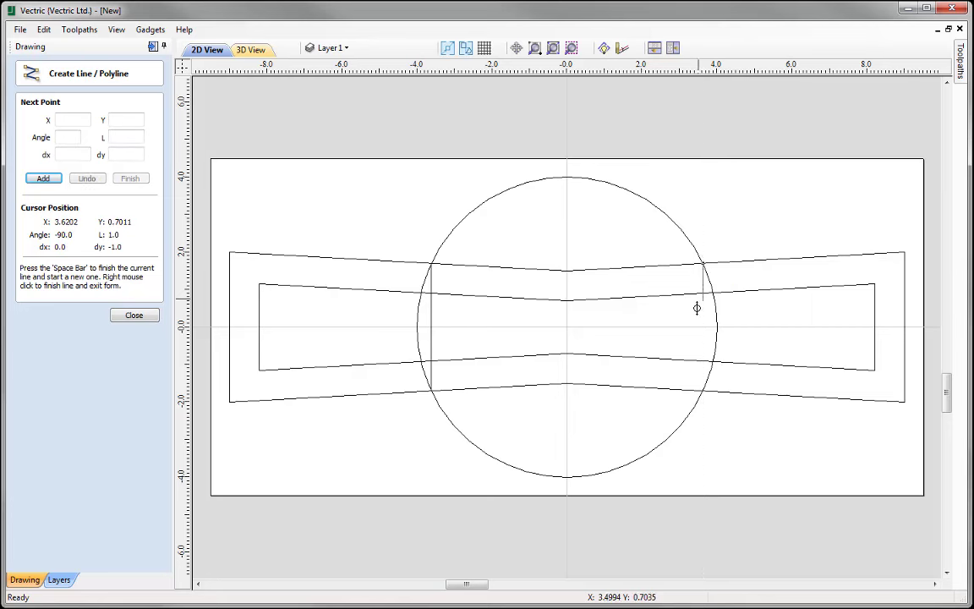
click(701, 391)
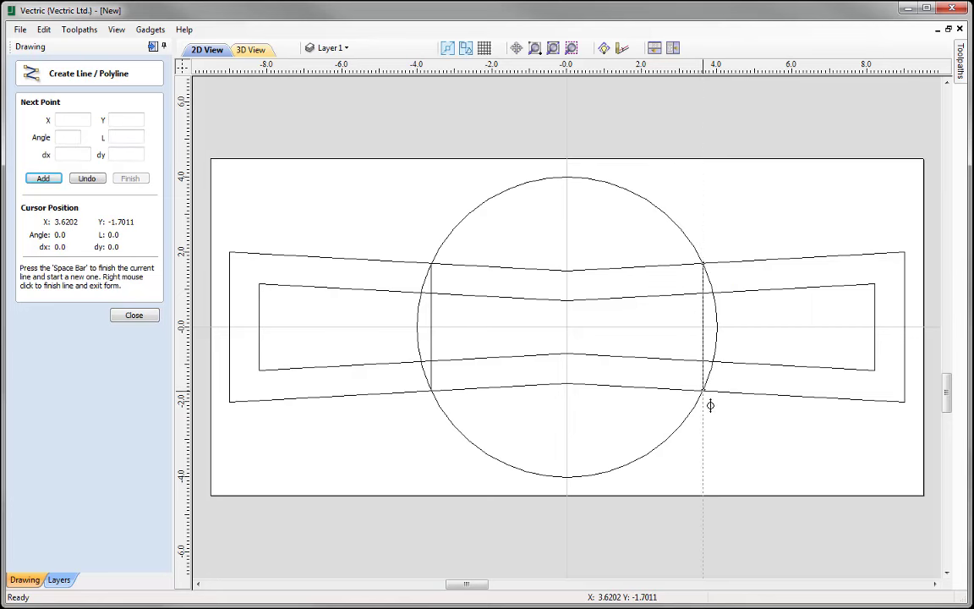
key(space)
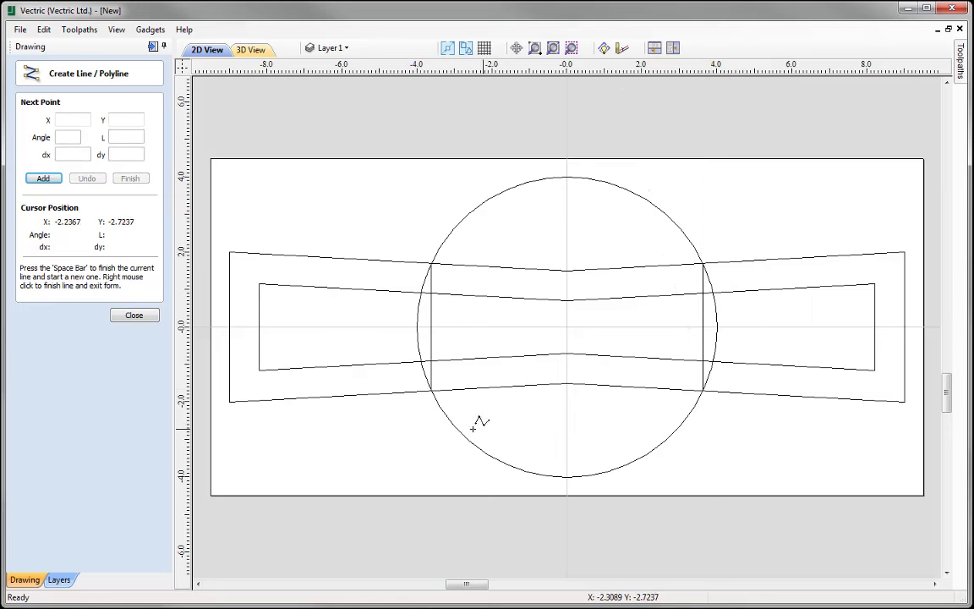
click(127, 317)
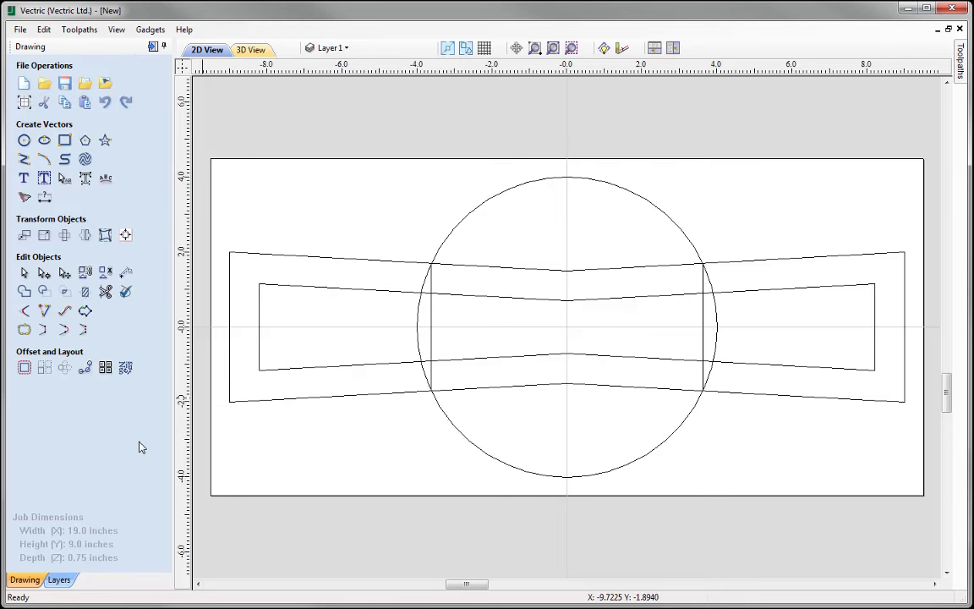
Trim away the upper and lower edges of the inner banner offset between the two vertical lines, with trimmed sections rejoined
click(106, 294)
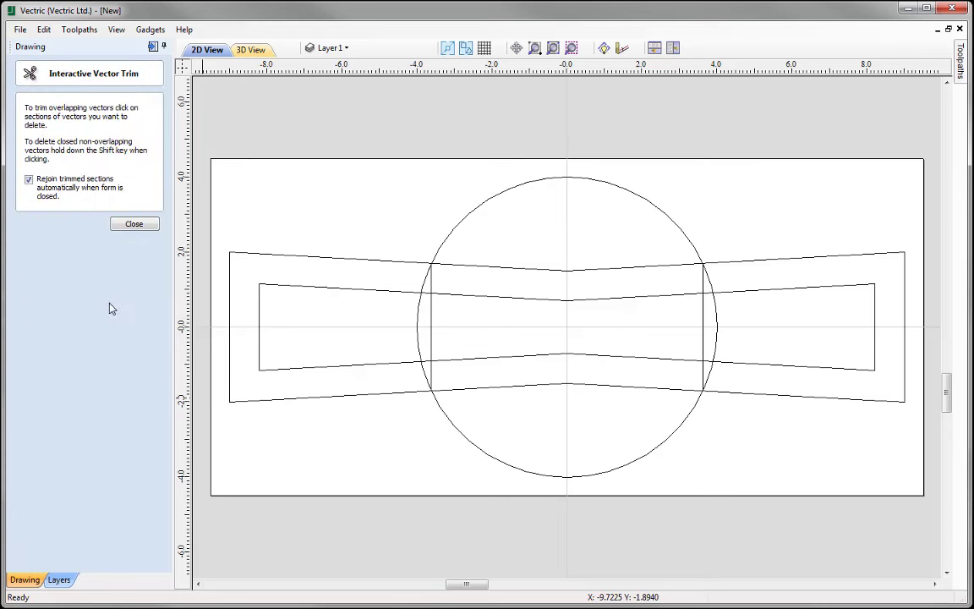
click(554, 354)
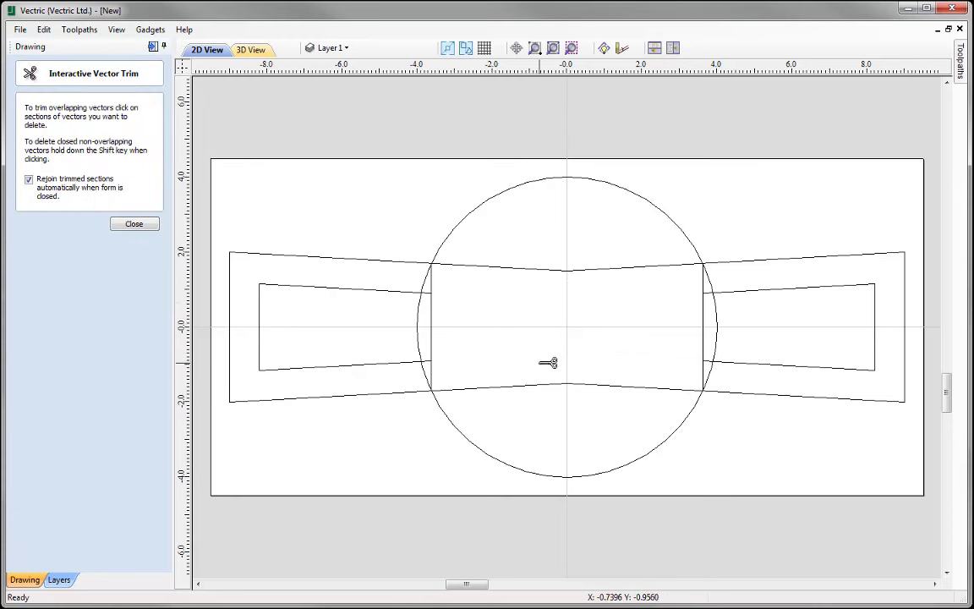
click(135, 223)
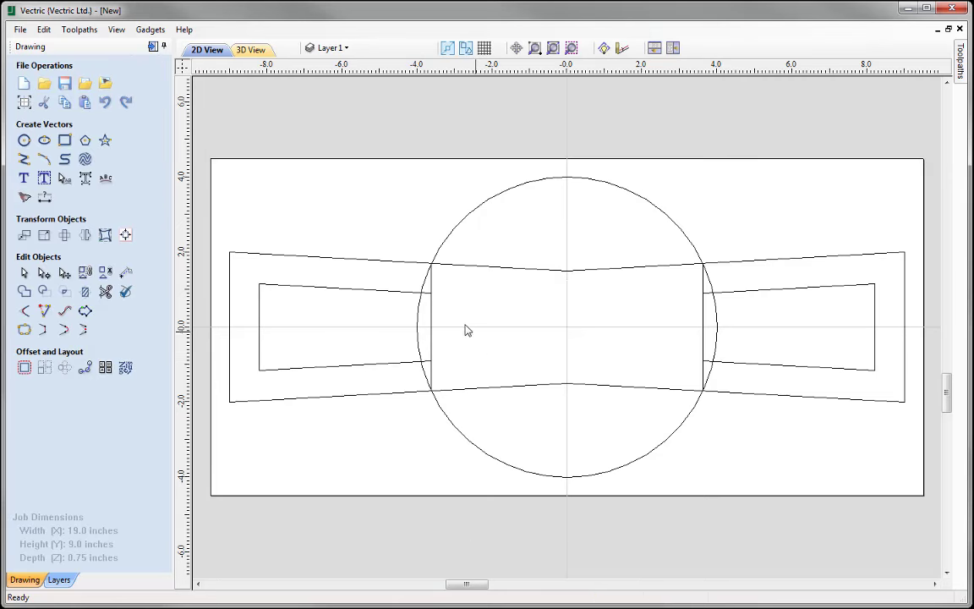
Delete the two vertical lines used as trimming boundaries inside the circle
click(432, 326)
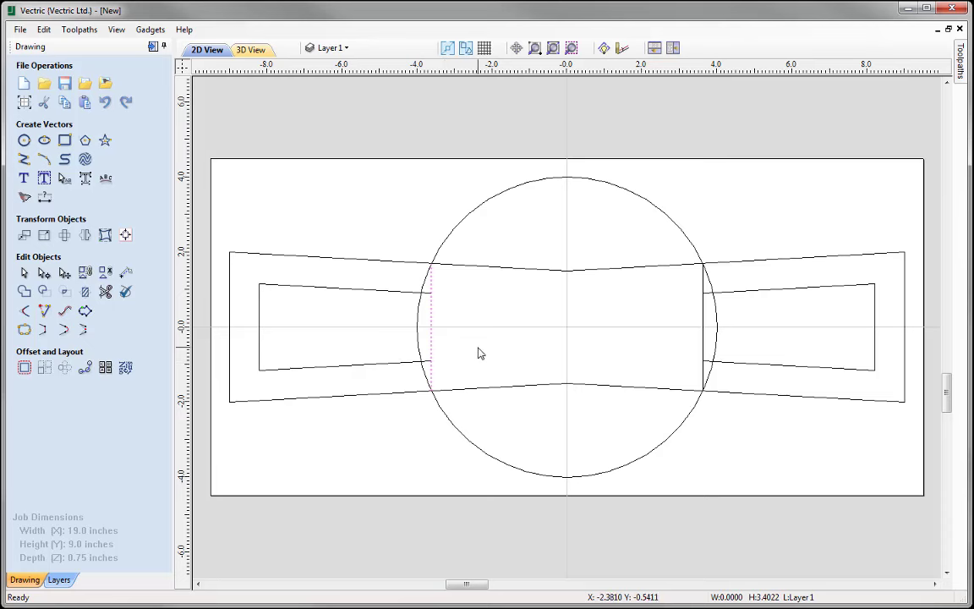
click(705, 325)
key(Delete)
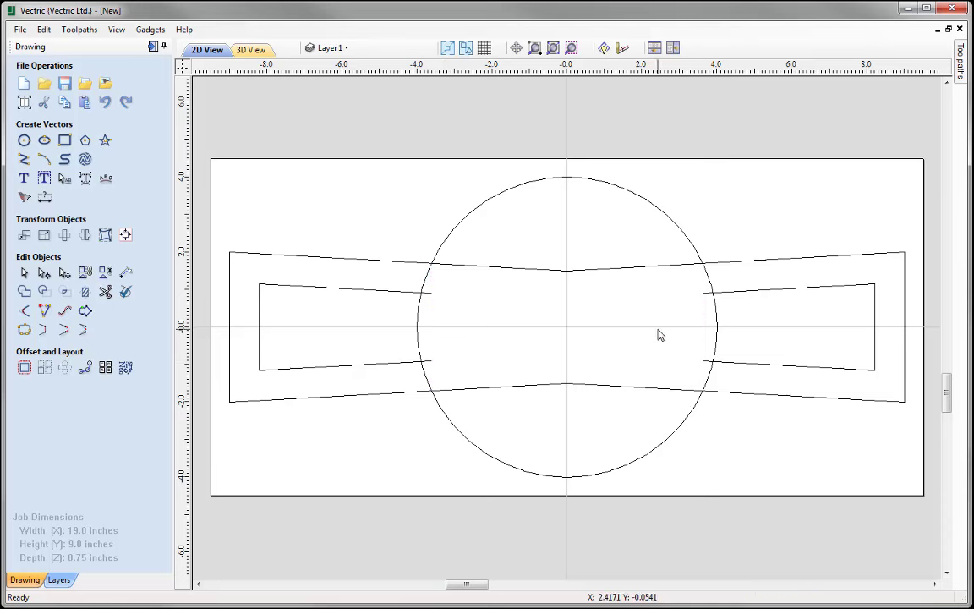
Offset the circle inwards by 1.1 inches, keeping the original
click(508, 196)
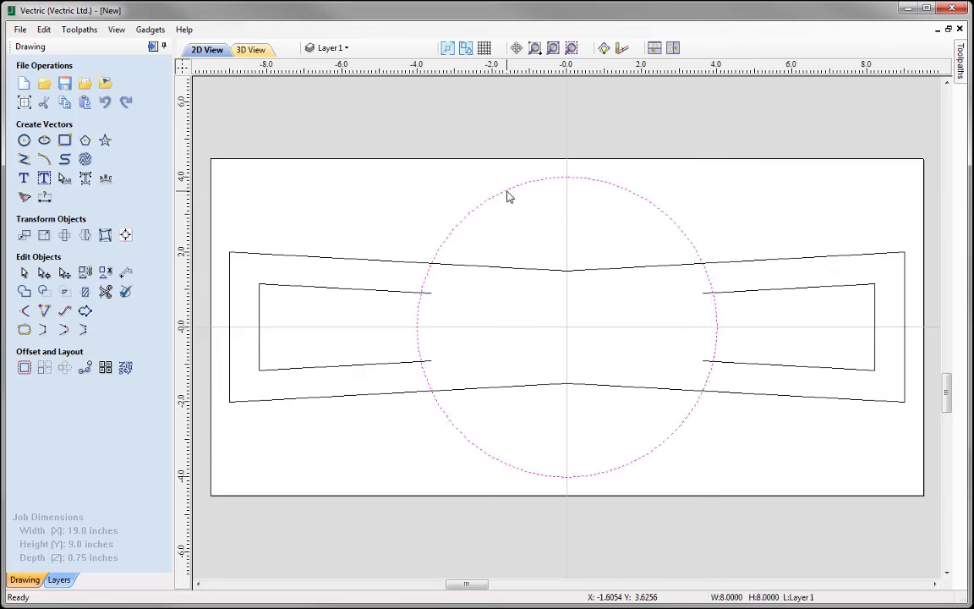
click(22, 372)
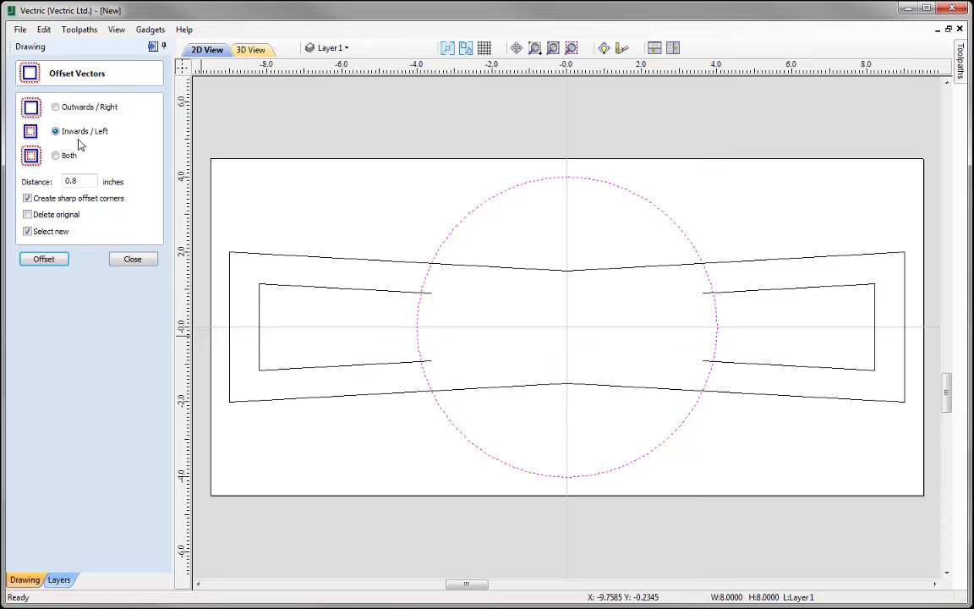
drag(83, 182, 58, 181)
text(1.1)
click(58, 261)
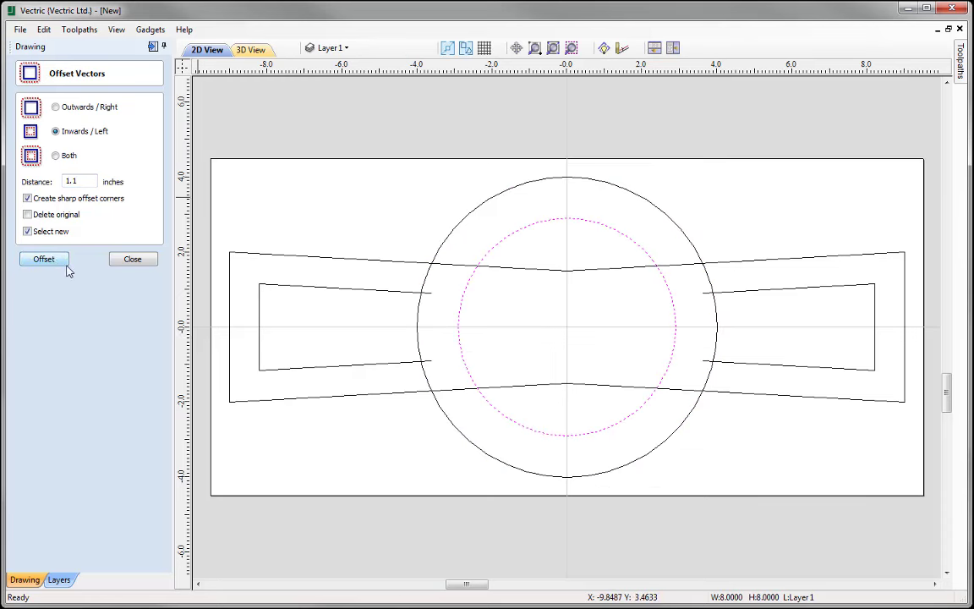
click(132, 261)
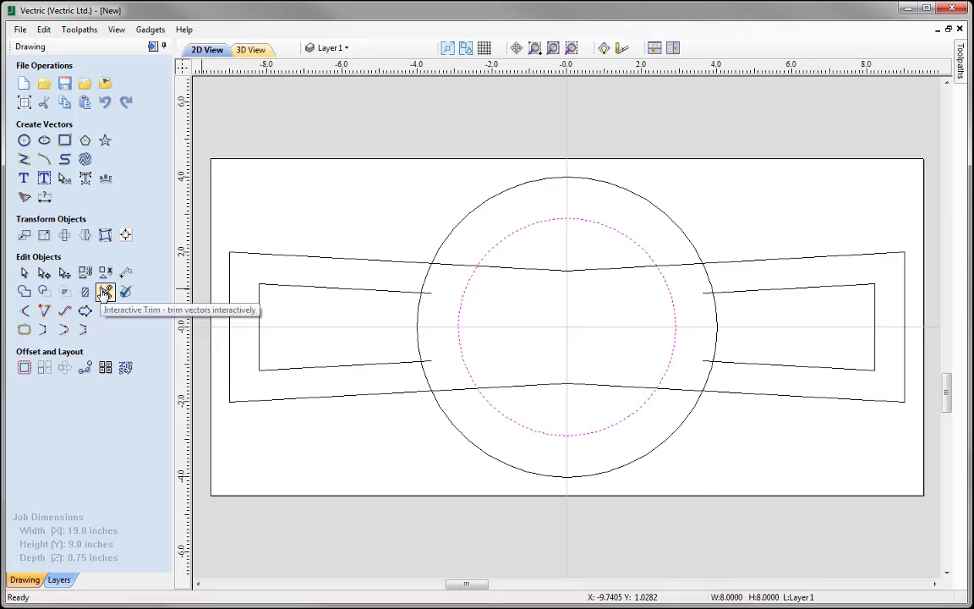
Trim the side arcs of the inner circle that lie inside the banner, leaving the upper and lower arcs
click(106, 292)
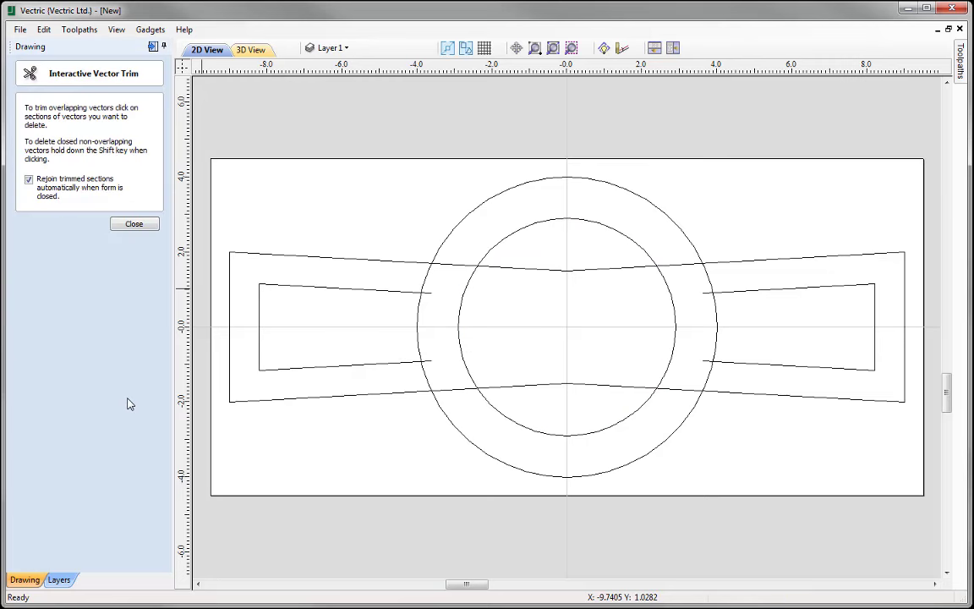
click(464, 303)
click(677, 325)
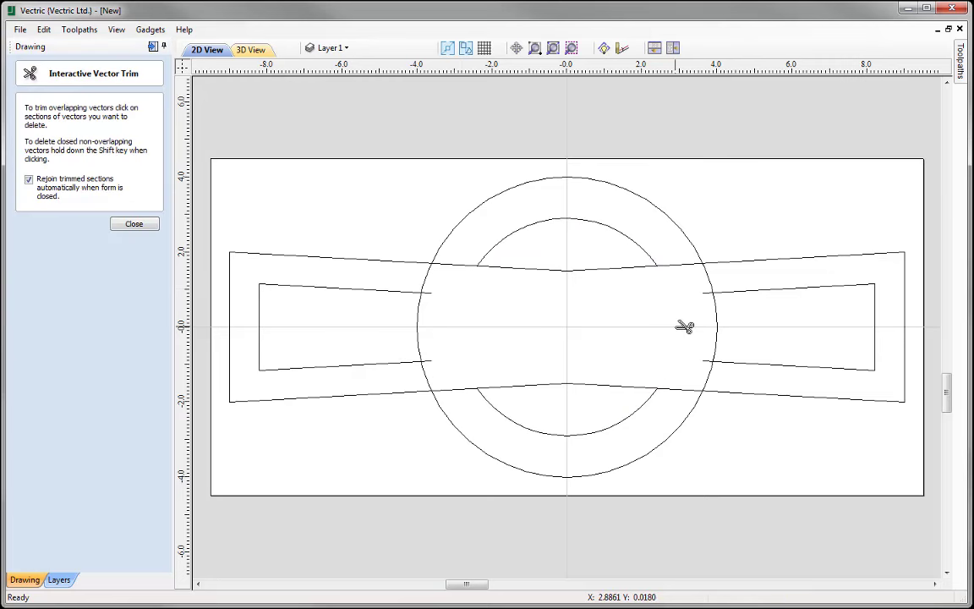
click(135, 225)
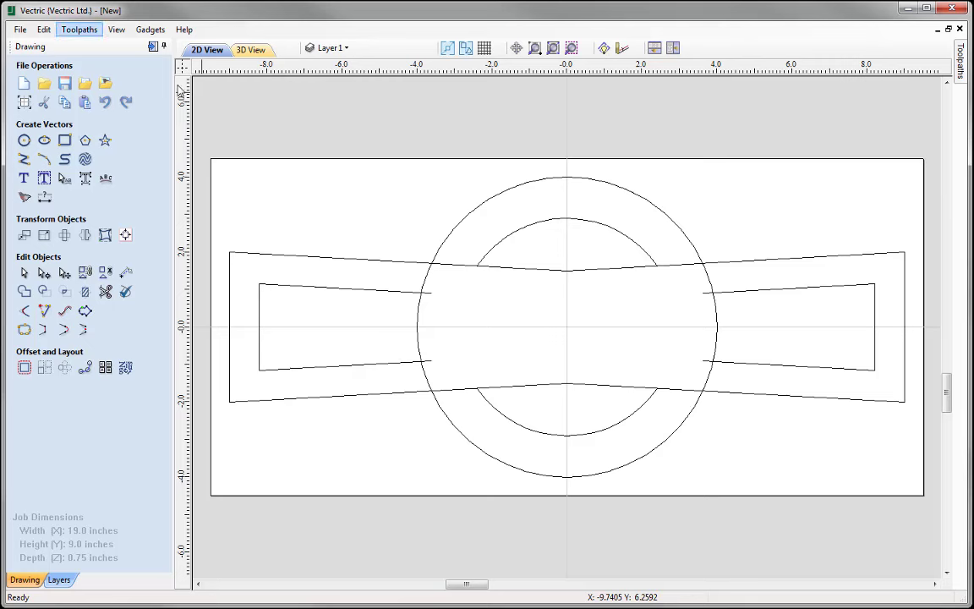
Move the two open inner banner shapes and the two inner arcs to a new layer named Construction that is not visible
click(304, 288)
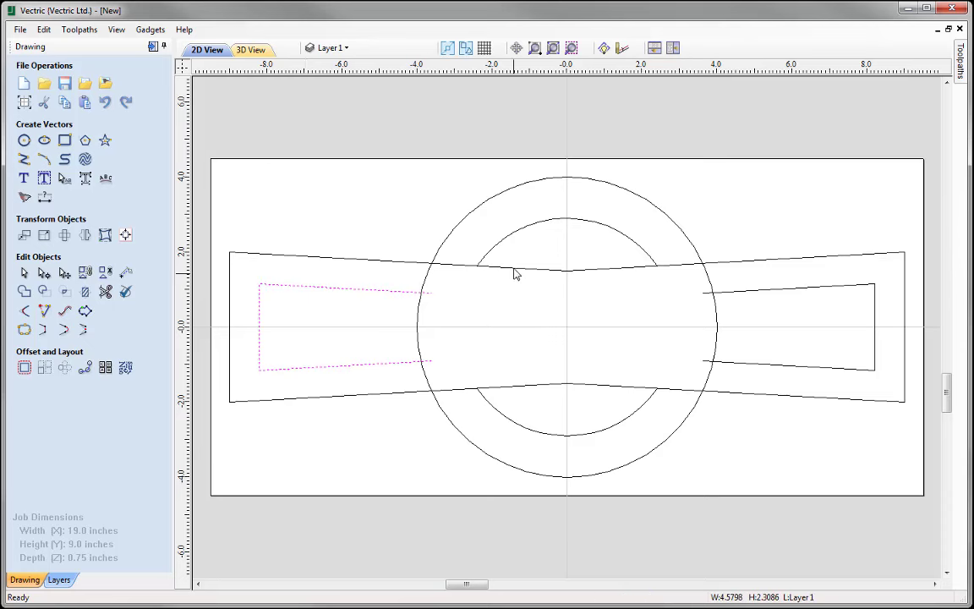
shift+click(499, 241)
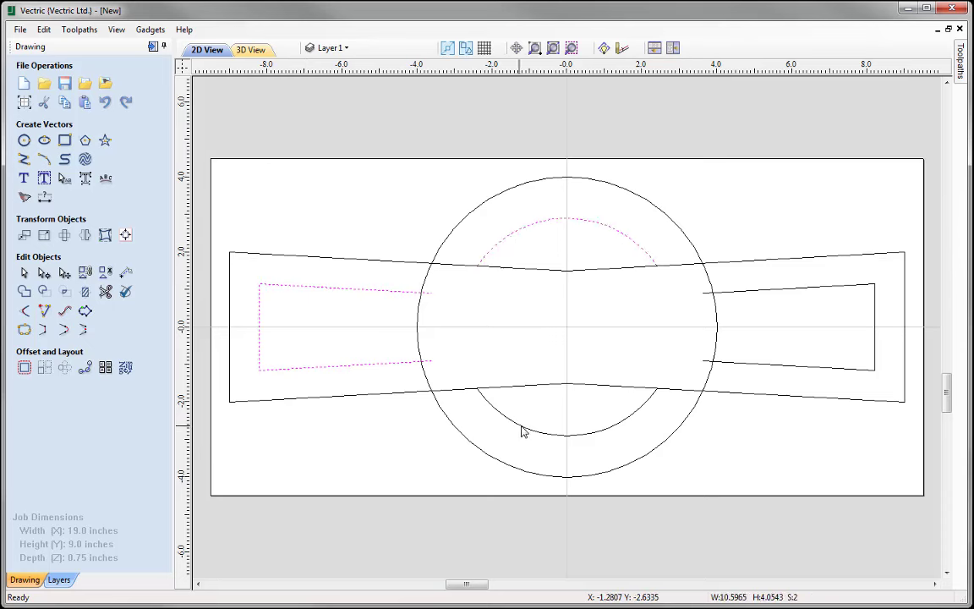
shift+click(521, 428)
shift+click(778, 369)
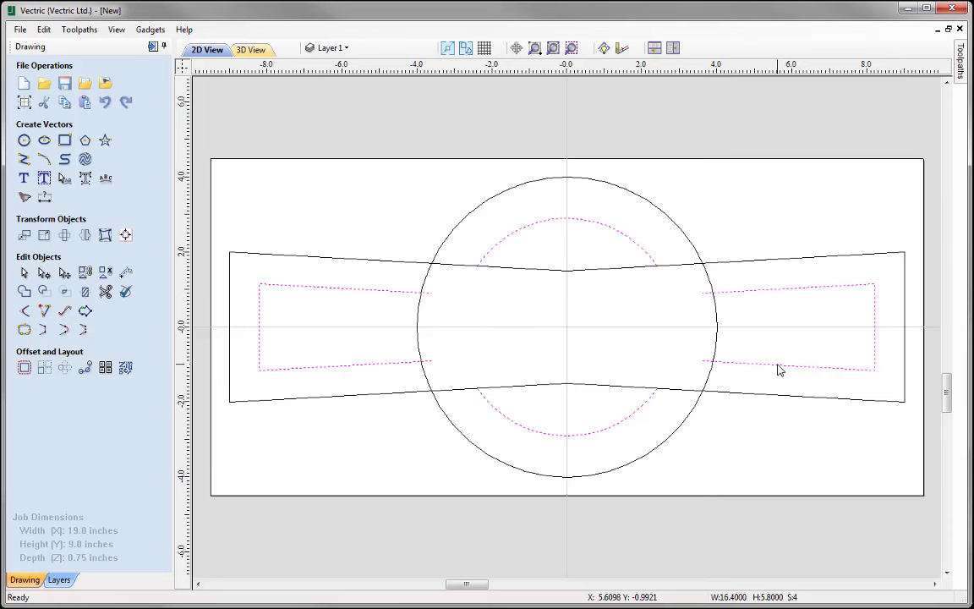
right_click(379, 368)
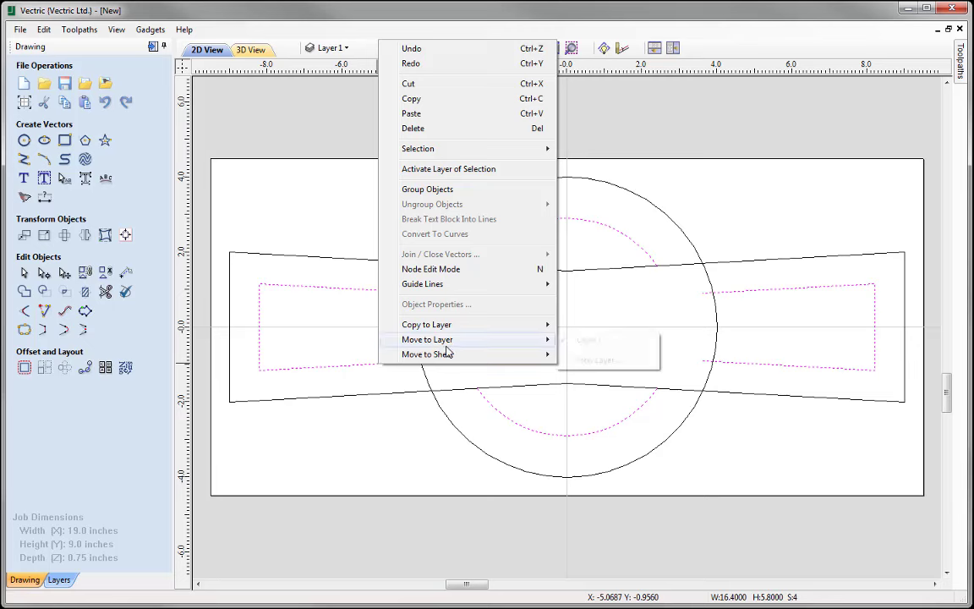
mouse_move(521, 342)
click(600, 361)
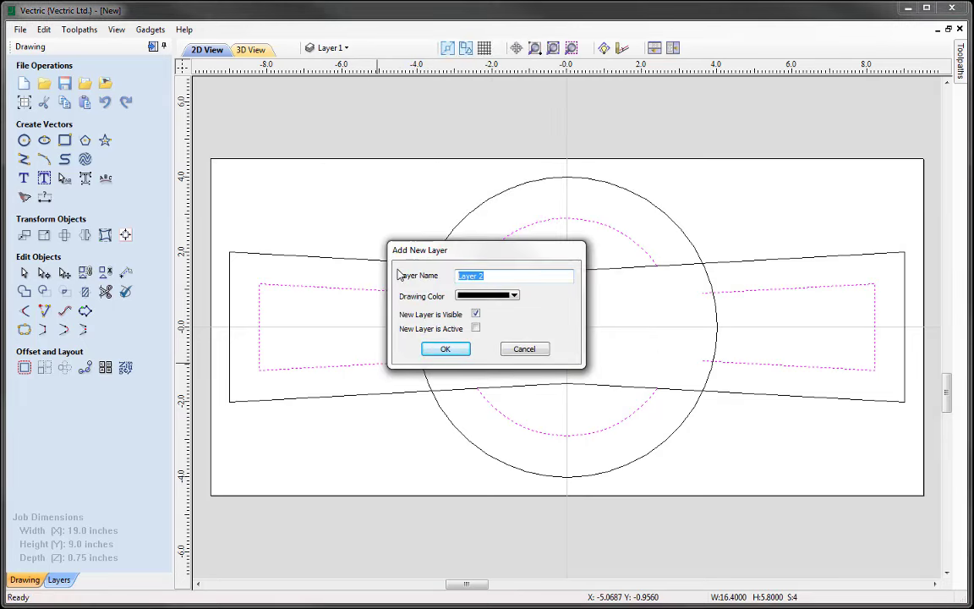
text(Construction)
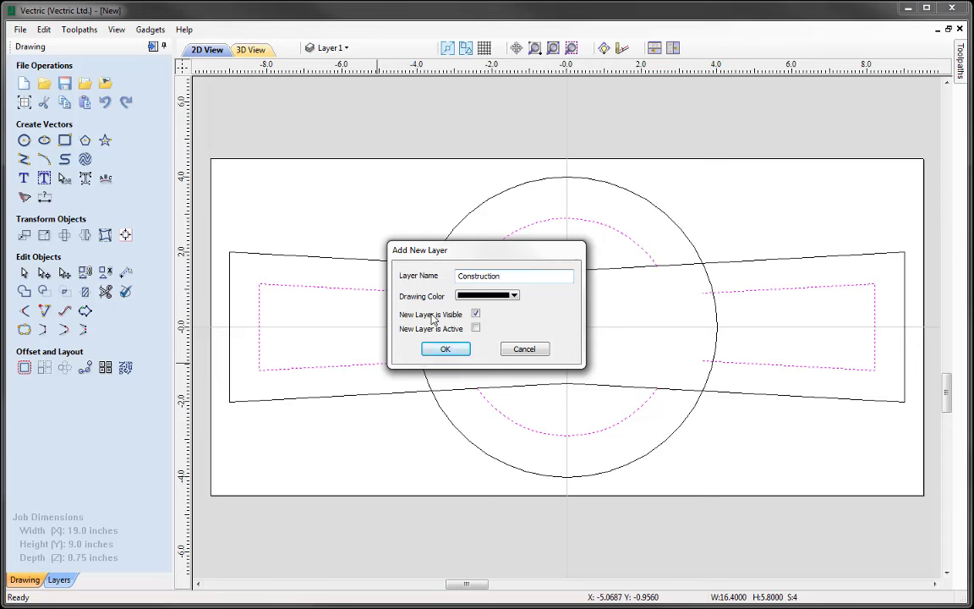
click(475, 314)
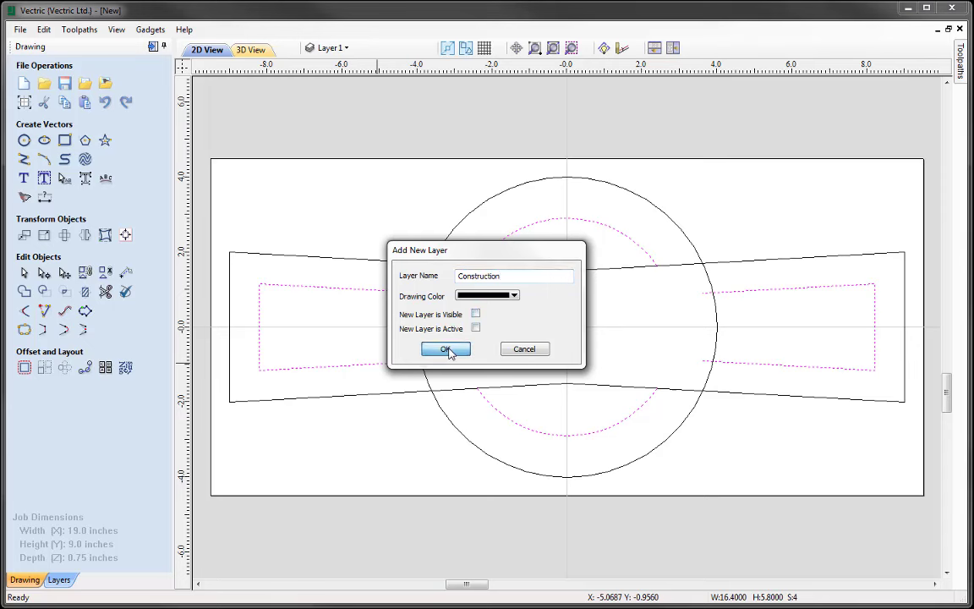
click(448, 351)
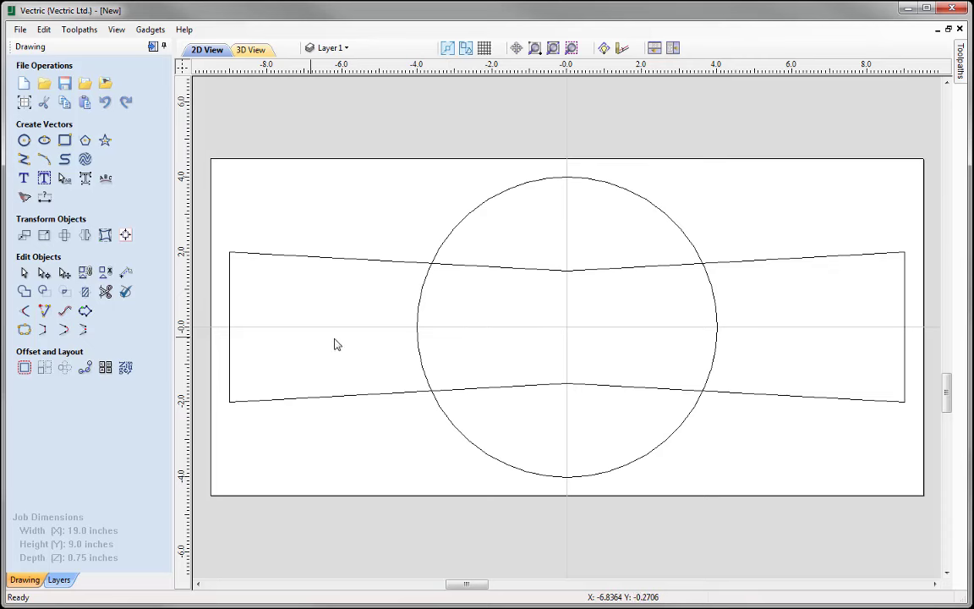
Rename Layer 1 as Outline Shape
click(347, 49)
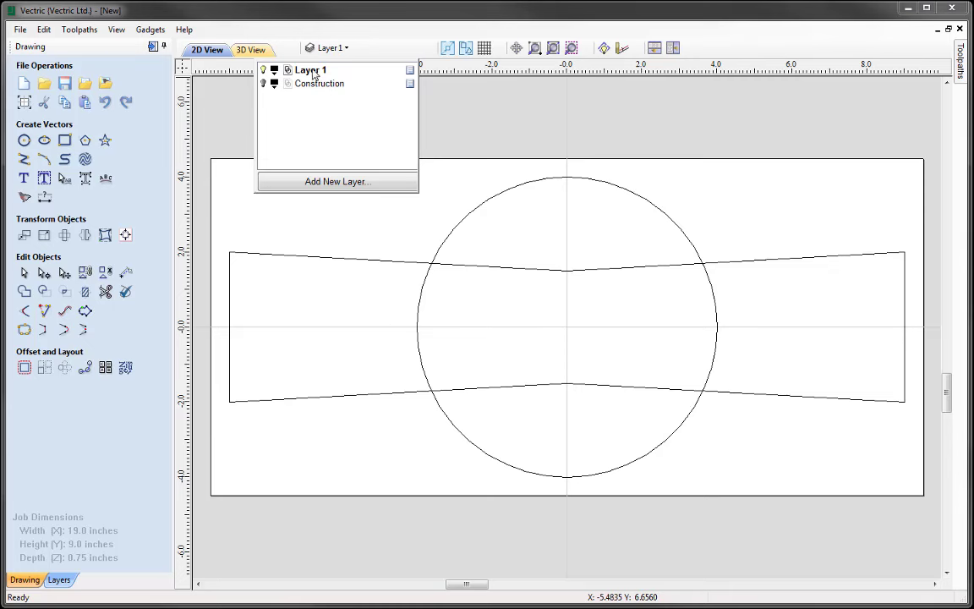
double_click(311, 72)
text(Outline Shape)
key(Return)
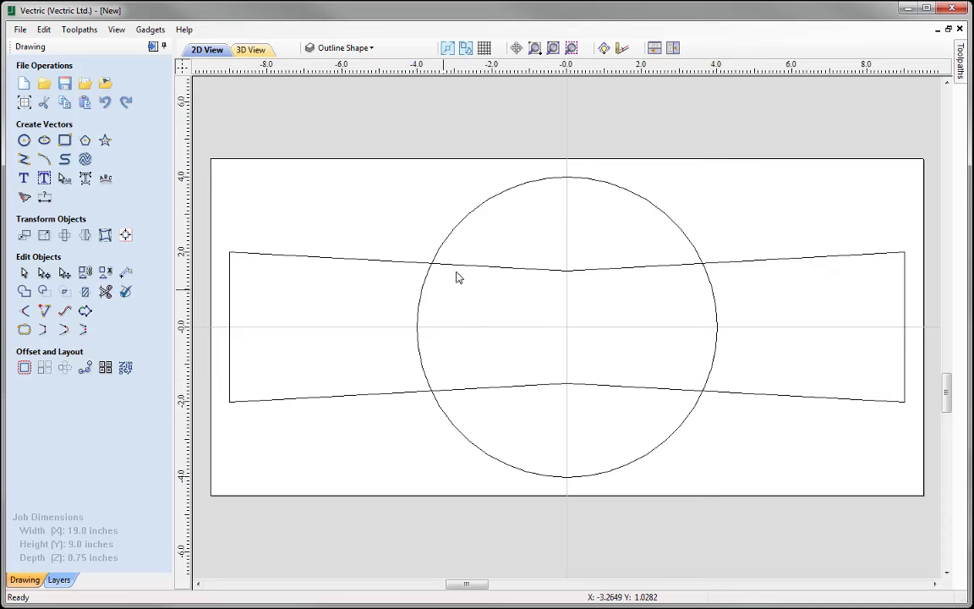
Weld the circle and the banner into a single outline
click(452, 234)
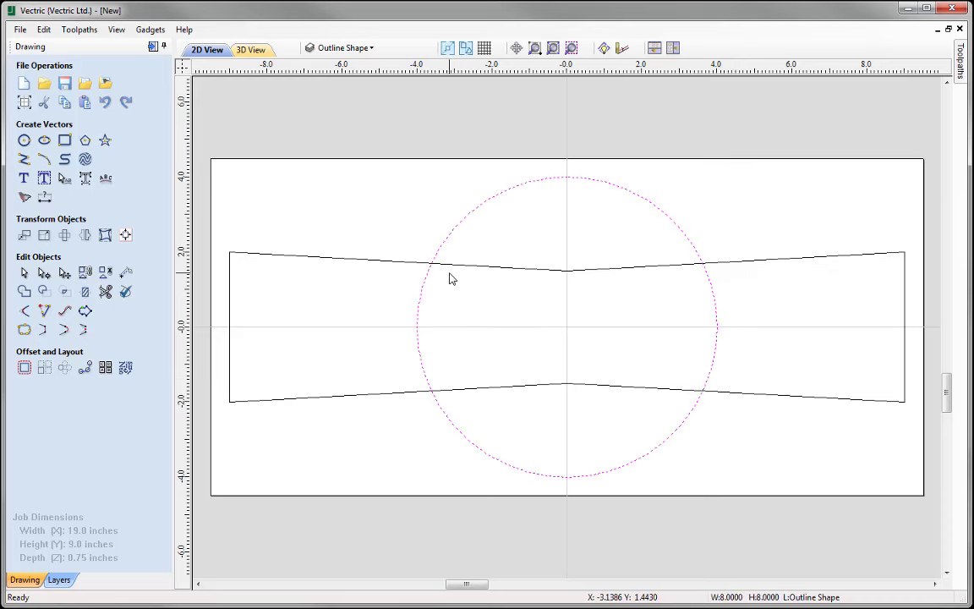
shift+click(374, 267)
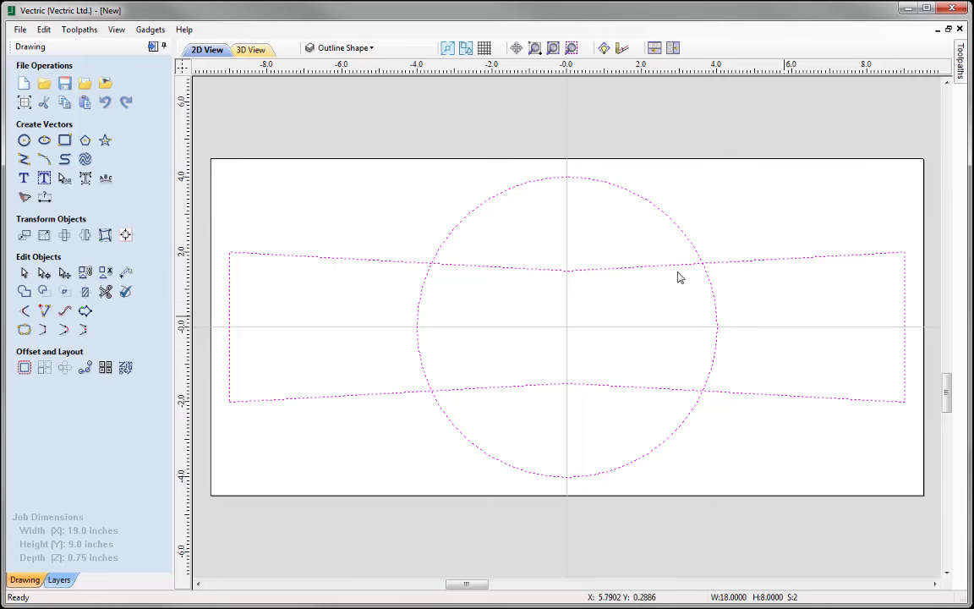
click(32, 298)
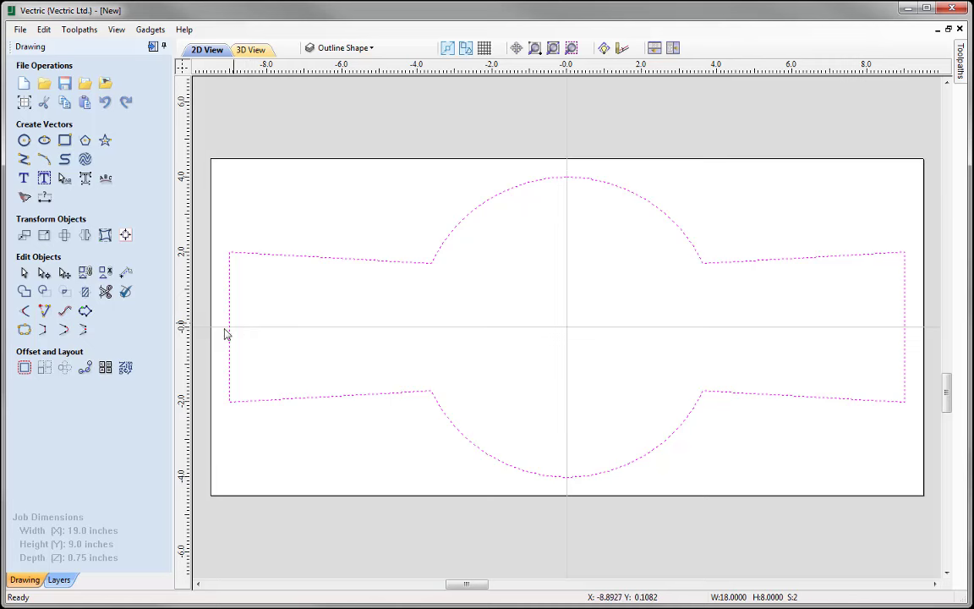
Offset the welded outline inwards by 0.2 inches with sharp corners, keeping the original
click(23, 367)
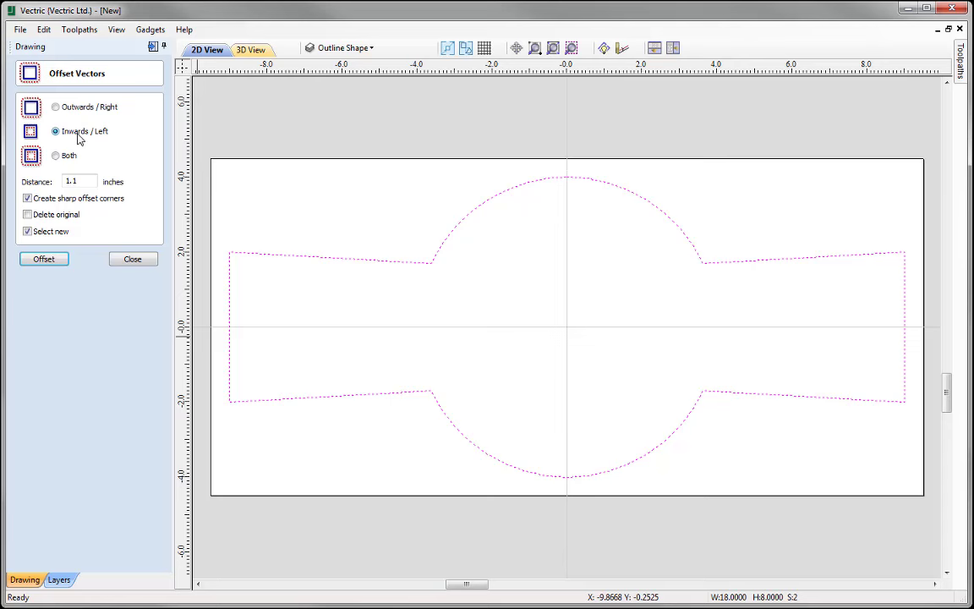
double_click(83, 181)
text(0.2)
click(51, 262)
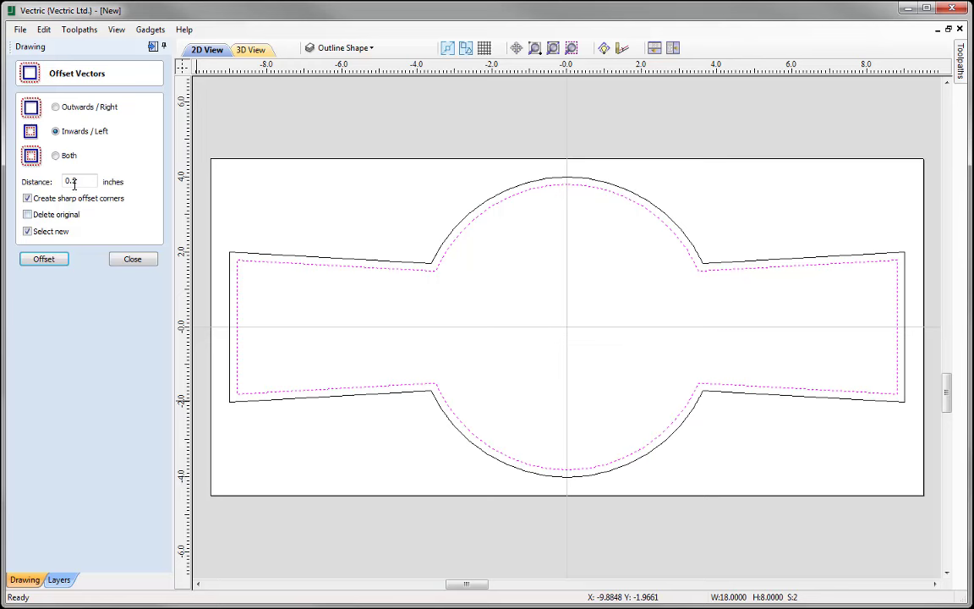
Offset the inner border outline inwards by 0.1 inches with sharp corners, keeping the original
drag(74, 181, 81, 181)
text(1)
click(44, 259)
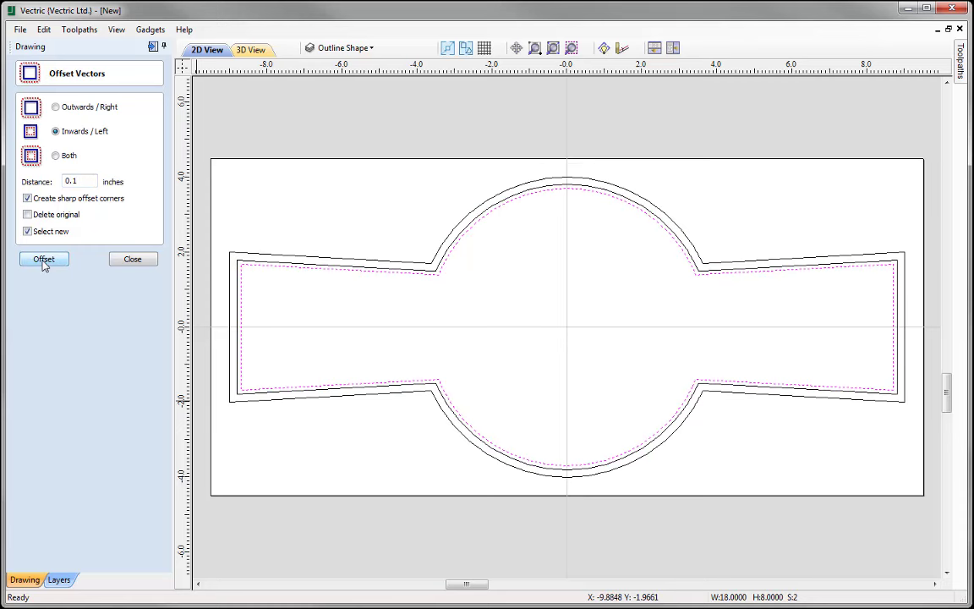
click(133, 260)
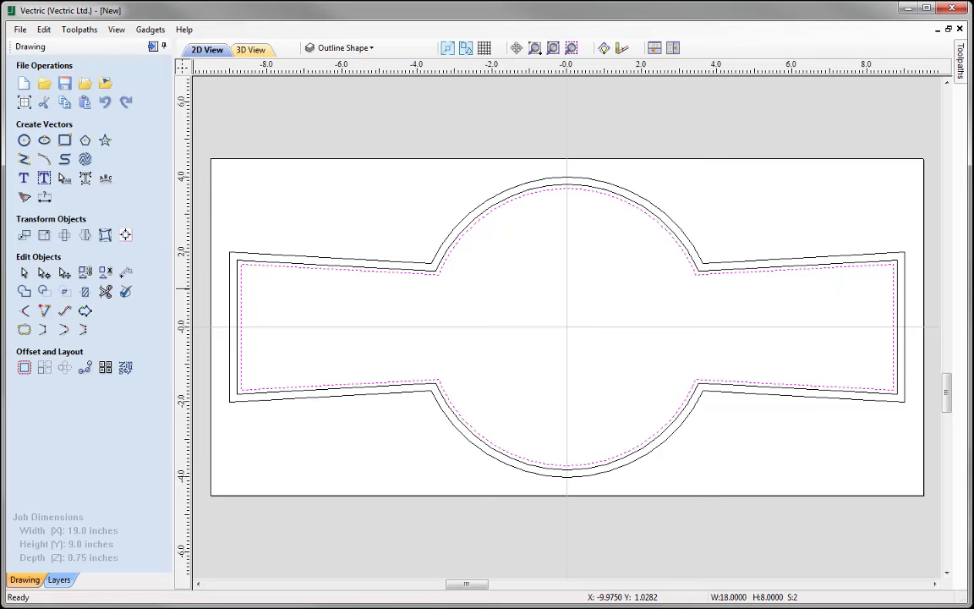
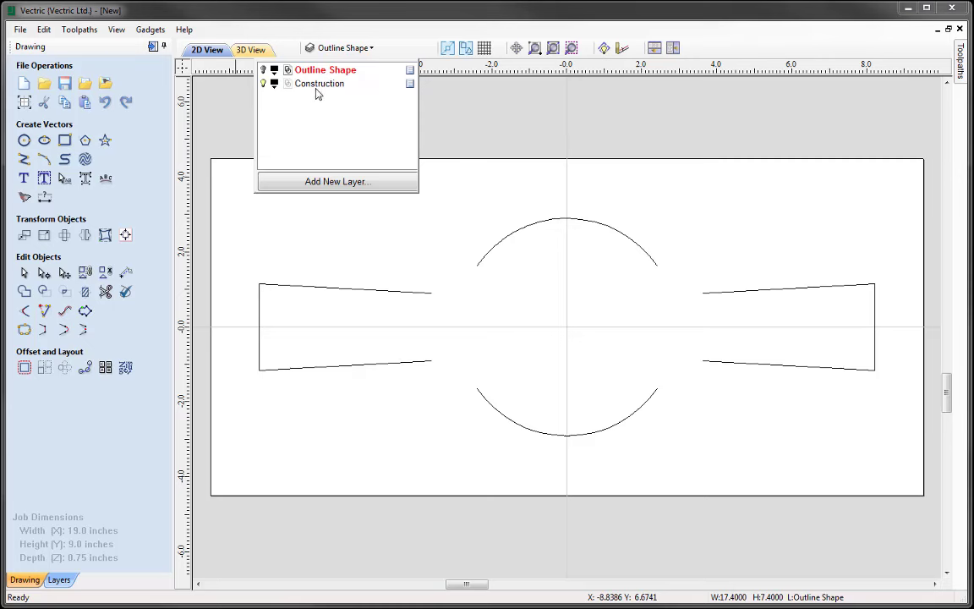
Add a new layer named Text and make it the active layer
click(315, 86)
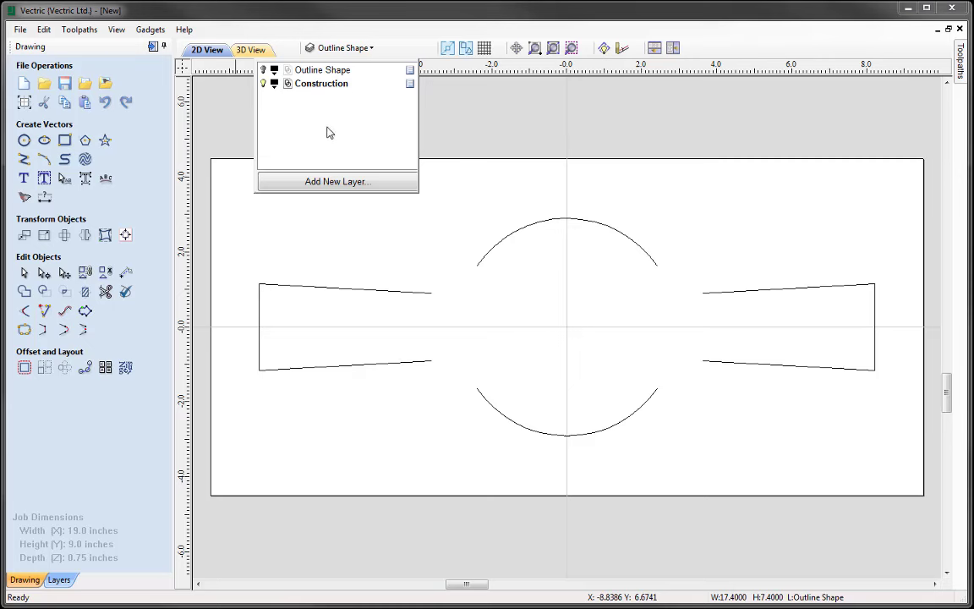
click(337, 183)
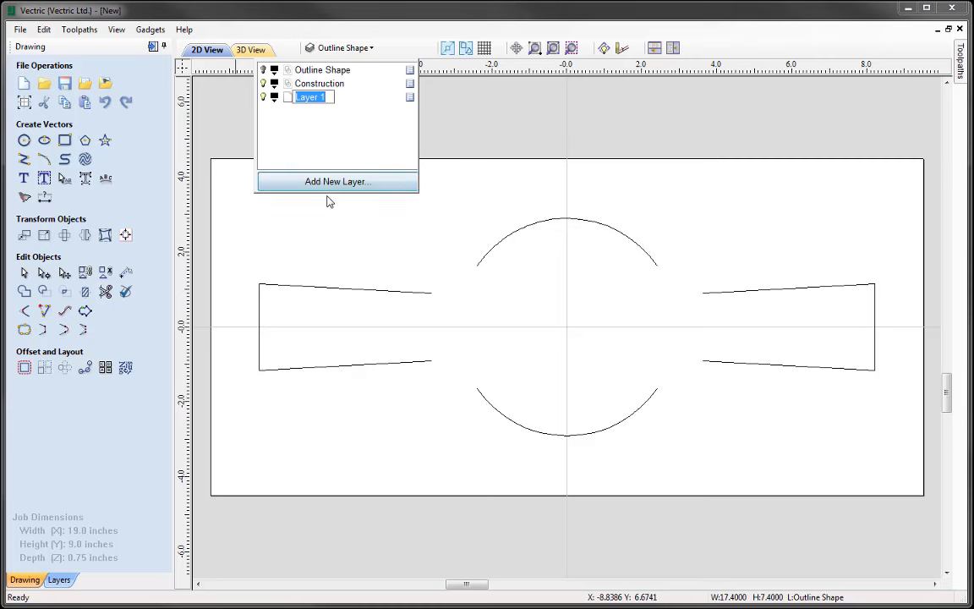
text(Text)
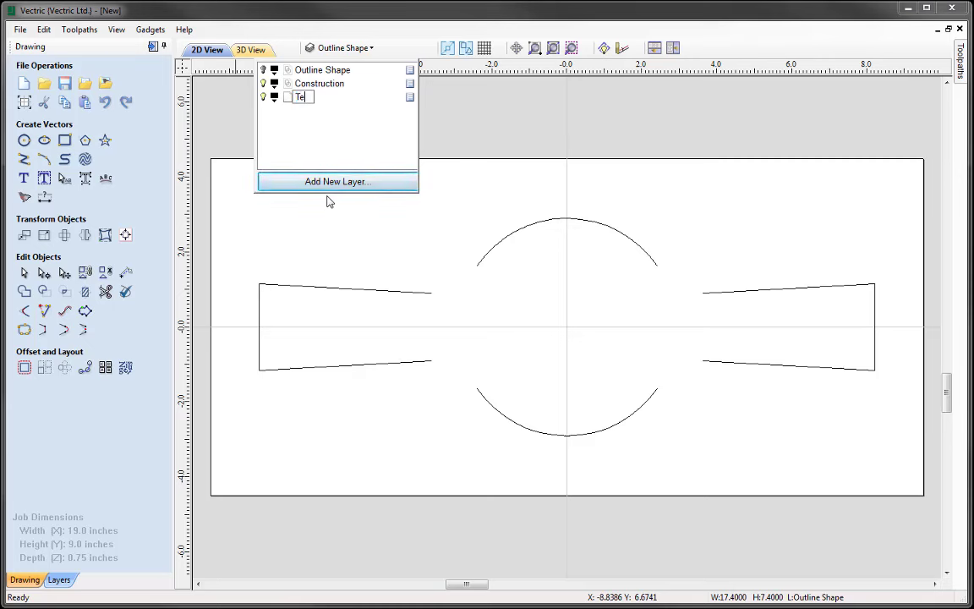
click(317, 142)
click(404, 232)
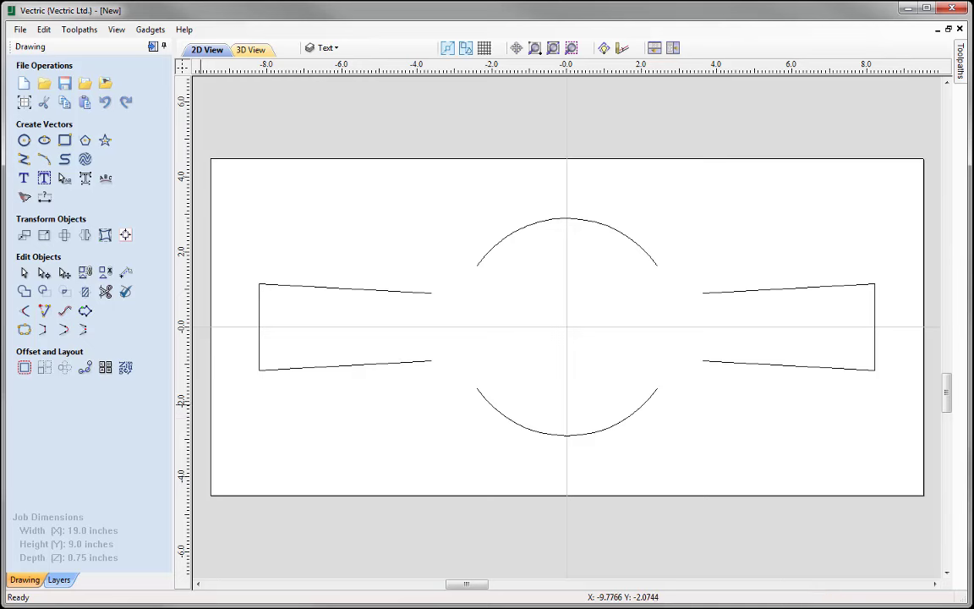
Draw a five-pointed star centred at X 0.0, Y 0.0 with an outer radius of about 2.0 inches
click(105, 140)
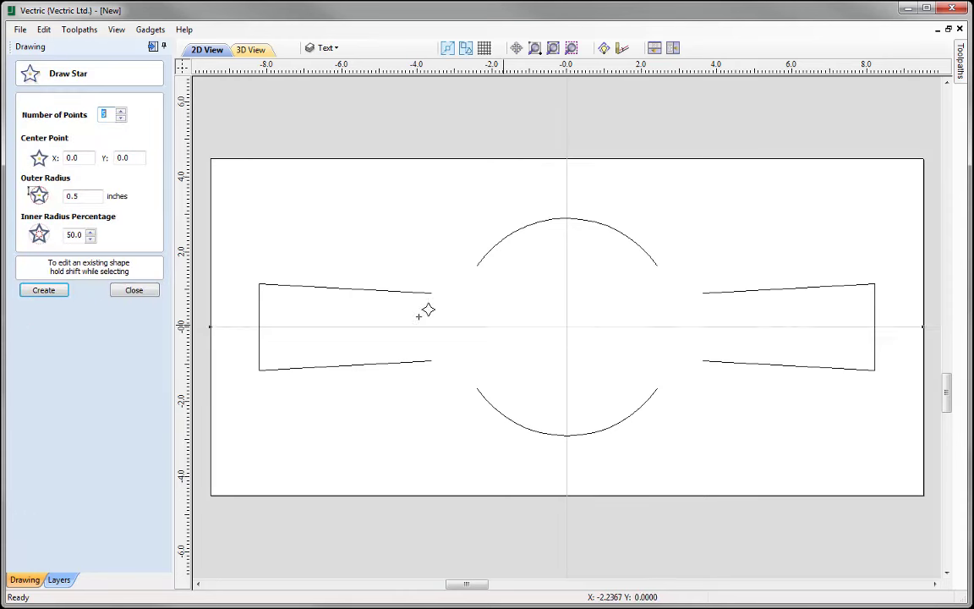
click(121, 111)
click(107, 112)
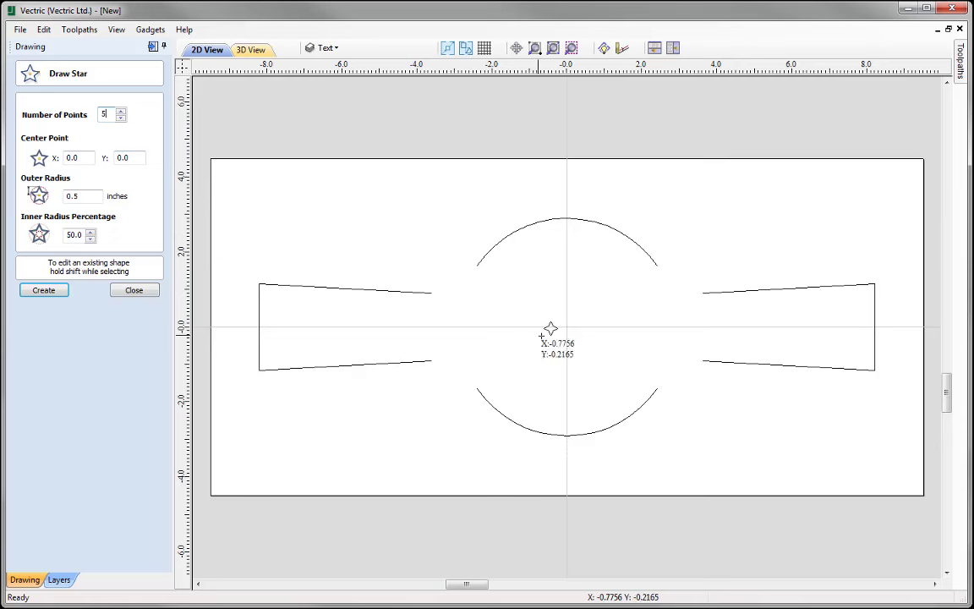
drag(566, 327, 625, 369)
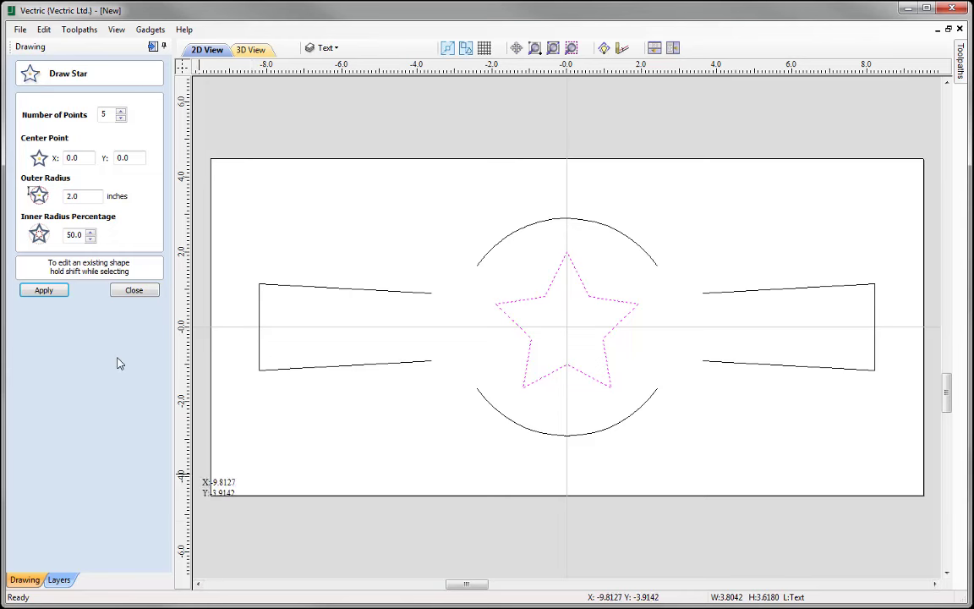
Set the star's outer radius to 0.5 inches and its inner radius percentage to 38.2
double_click(73, 195)
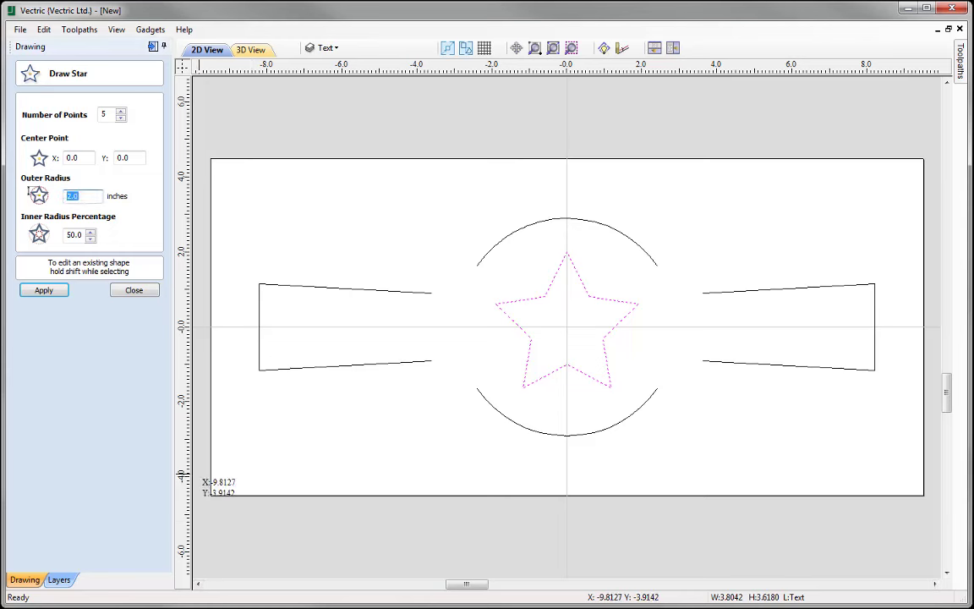
text(0.5)
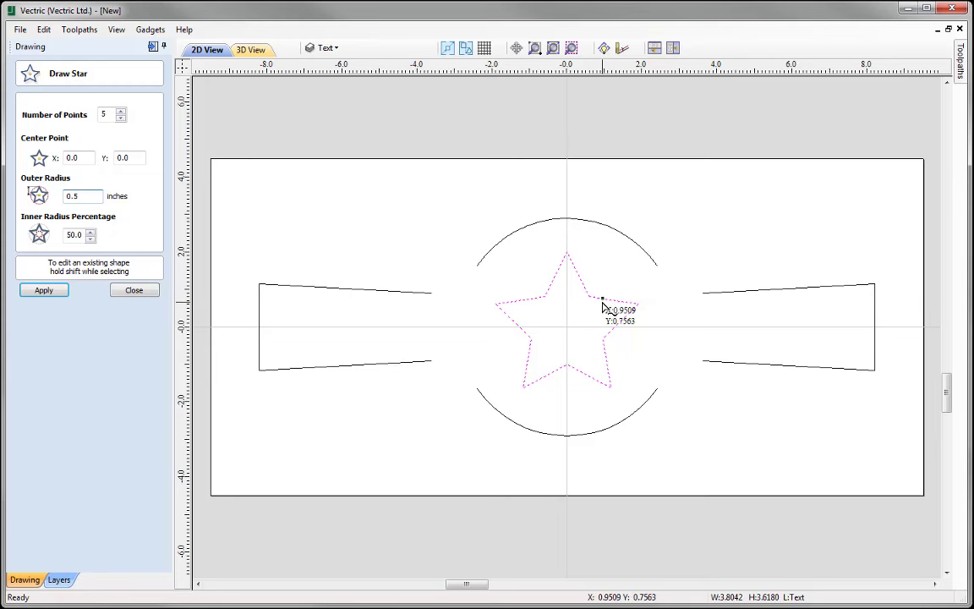
click(82, 234)
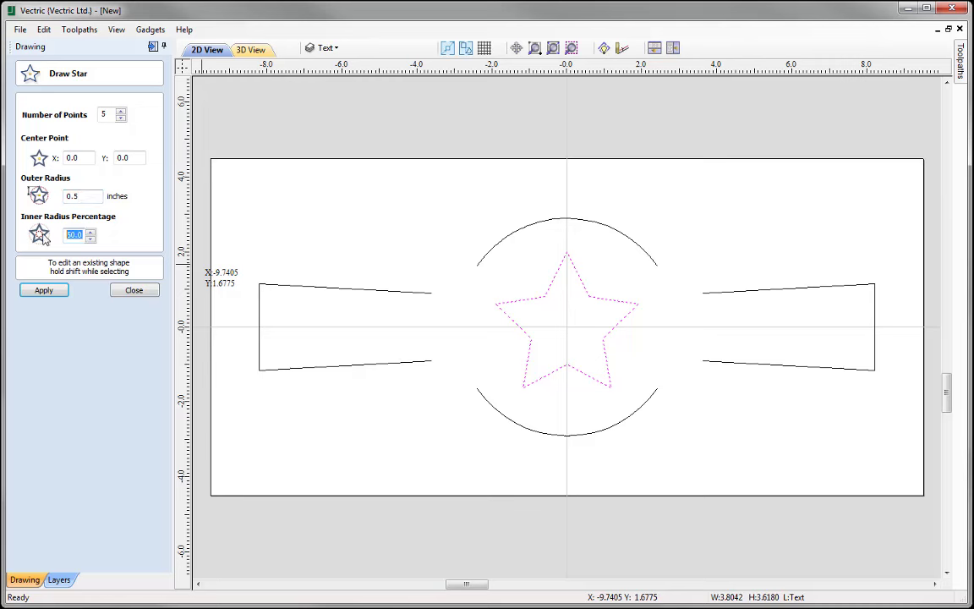
text(38.2)
click(53, 290)
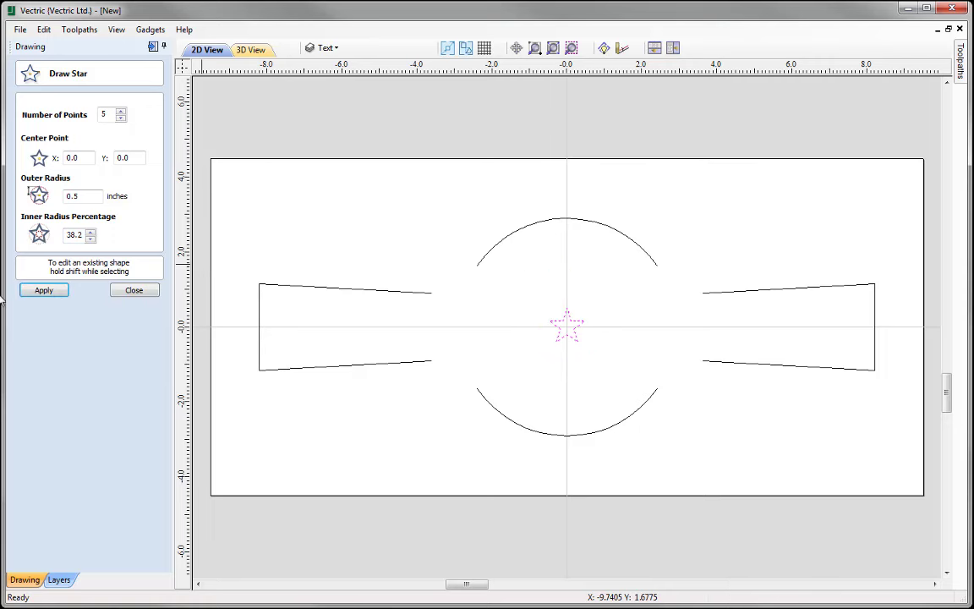
scroll(575, 338, up, 3)
scroll(578, 347, up, 2)
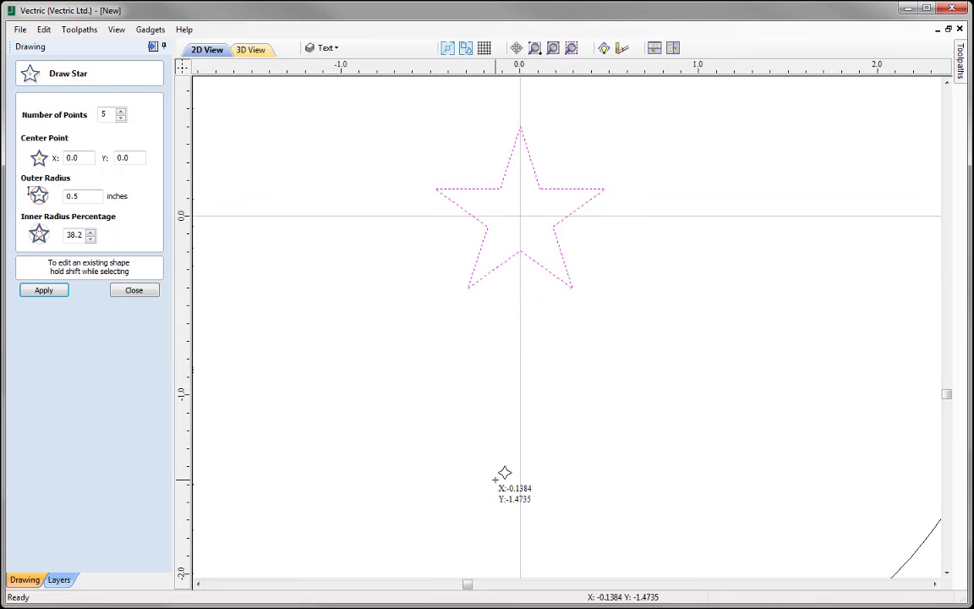
click(134, 290)
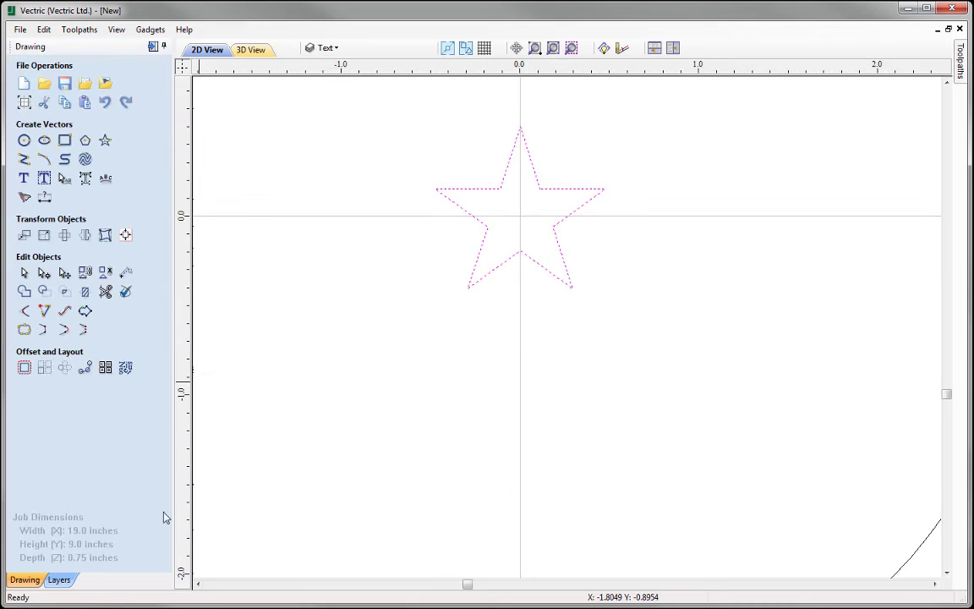
click(554, 49)
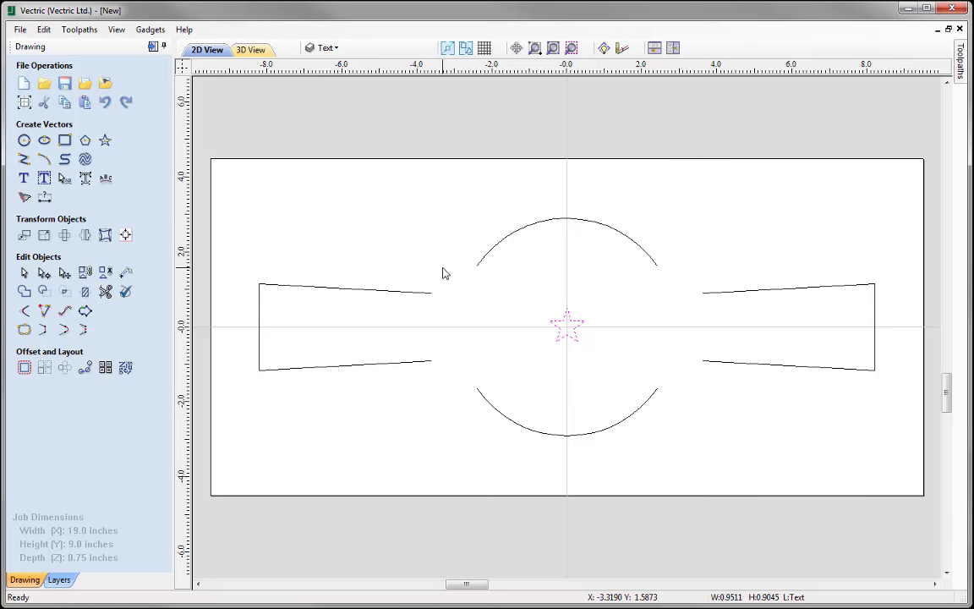
Copy the star five times along the upper inner arc, aligned to the curve with the direction reversed
click(85, 368)
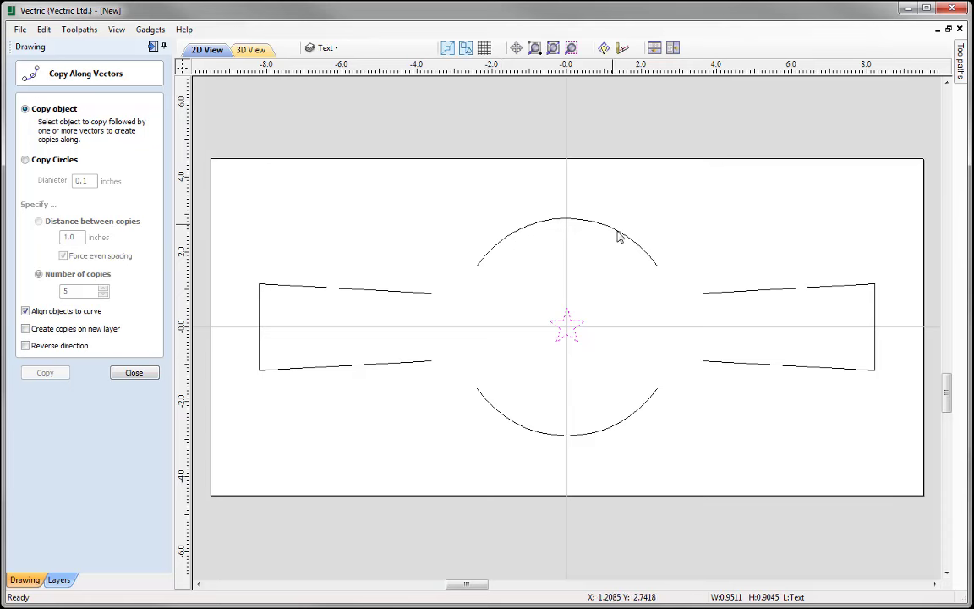
shift+click(544, 225)
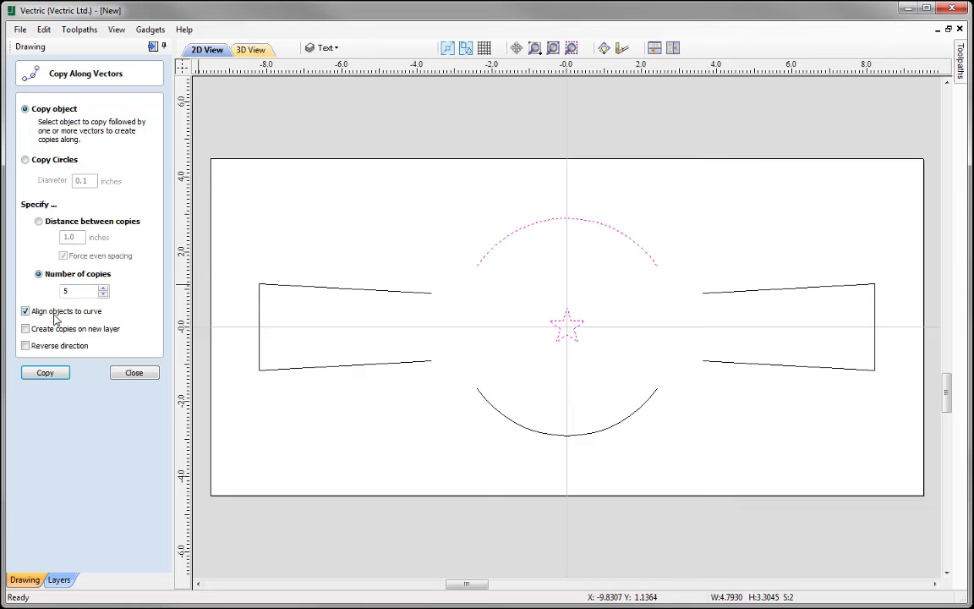
click(45, 373)
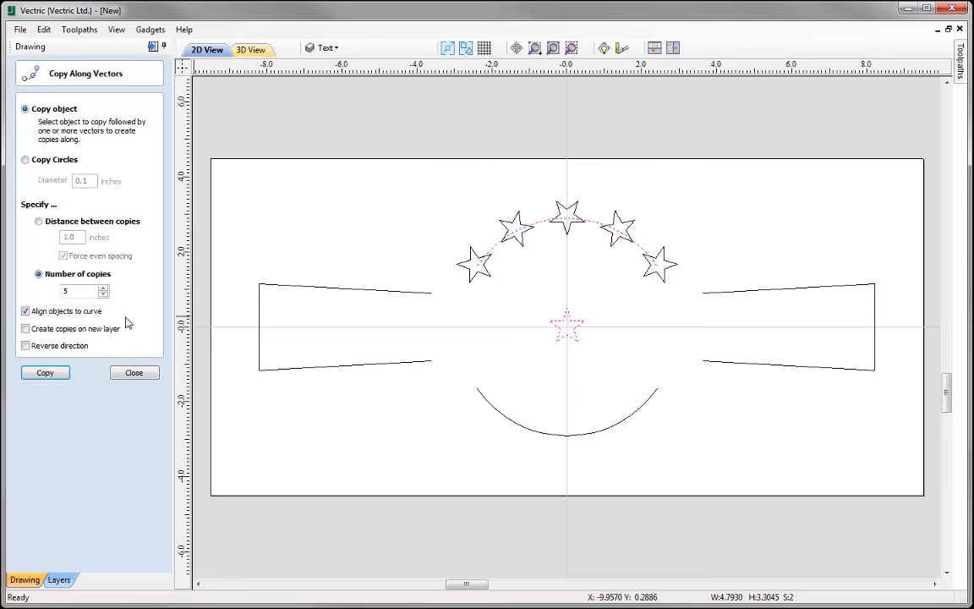
click(26, 345)
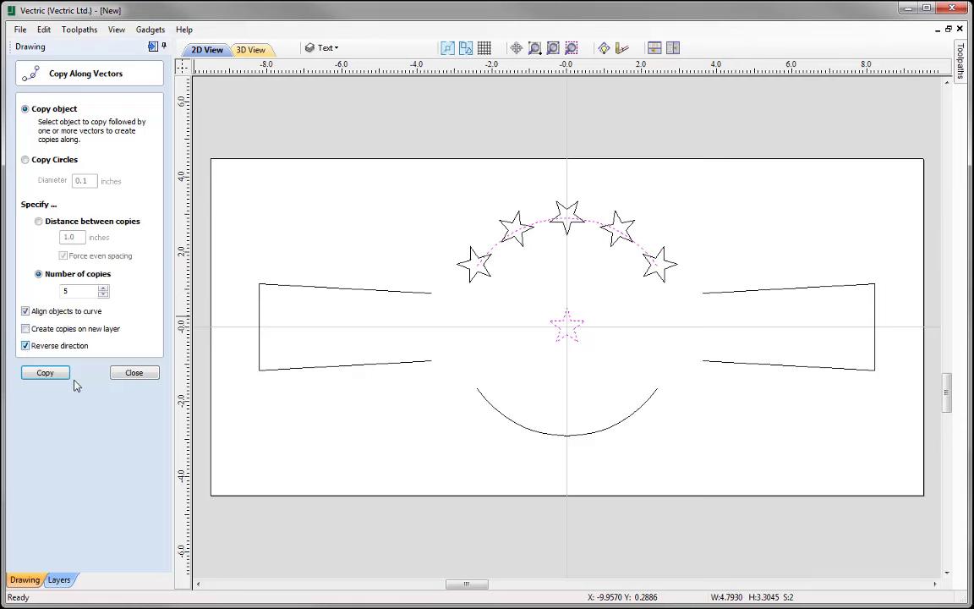
click(46, 378)
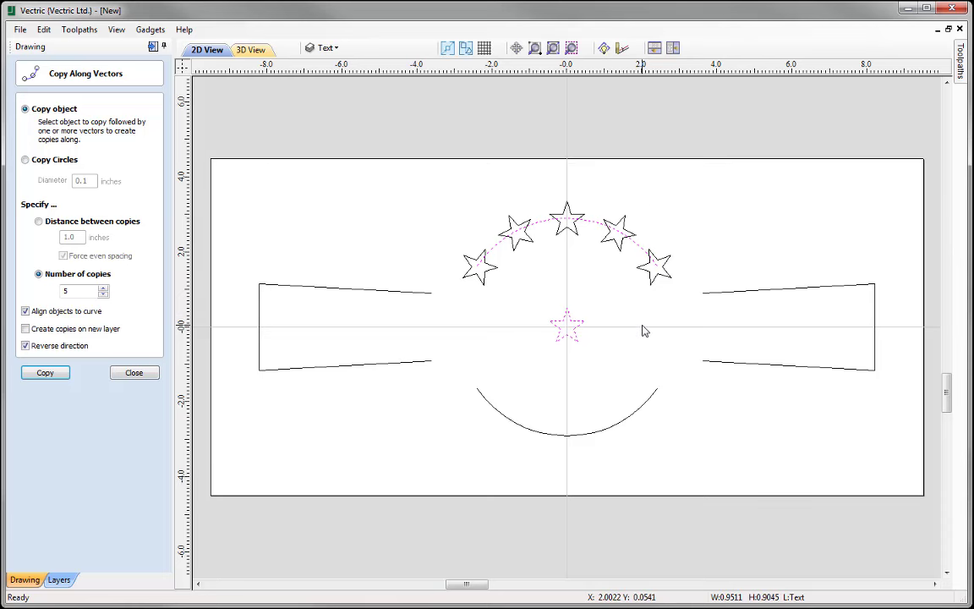
click(134, 373)
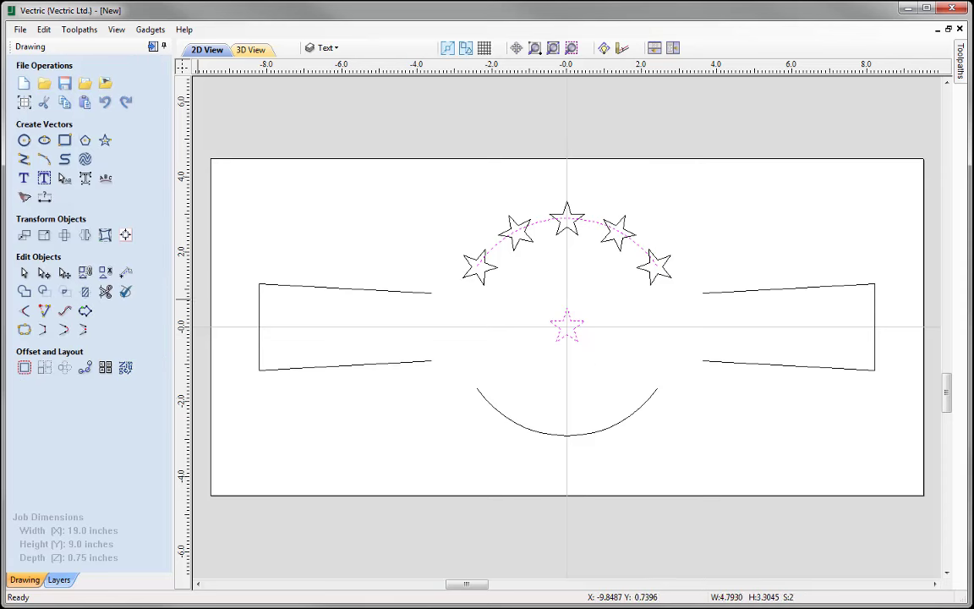
Delete the original star at the centre of the sign
click(636, 365)
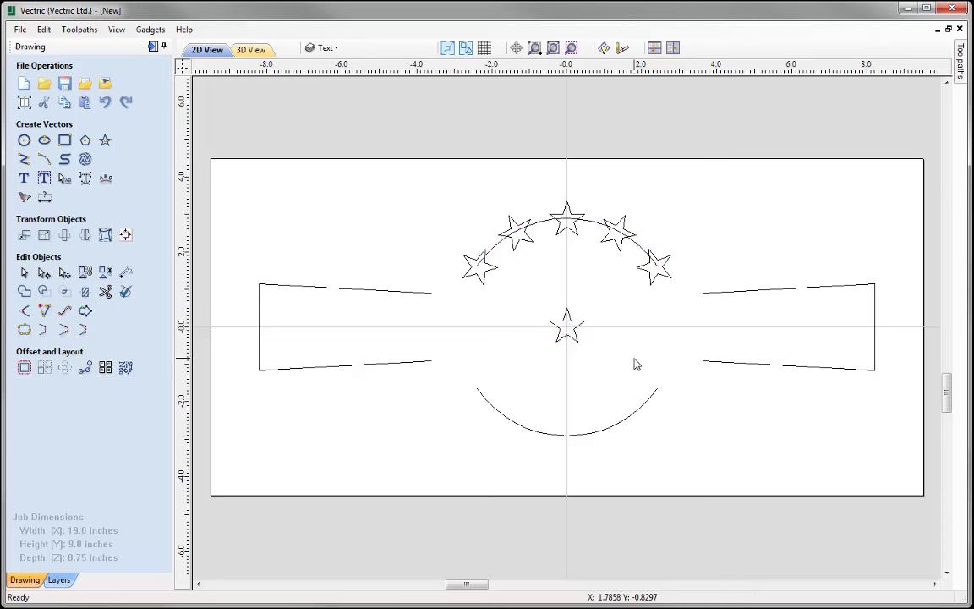
click(575, 337)
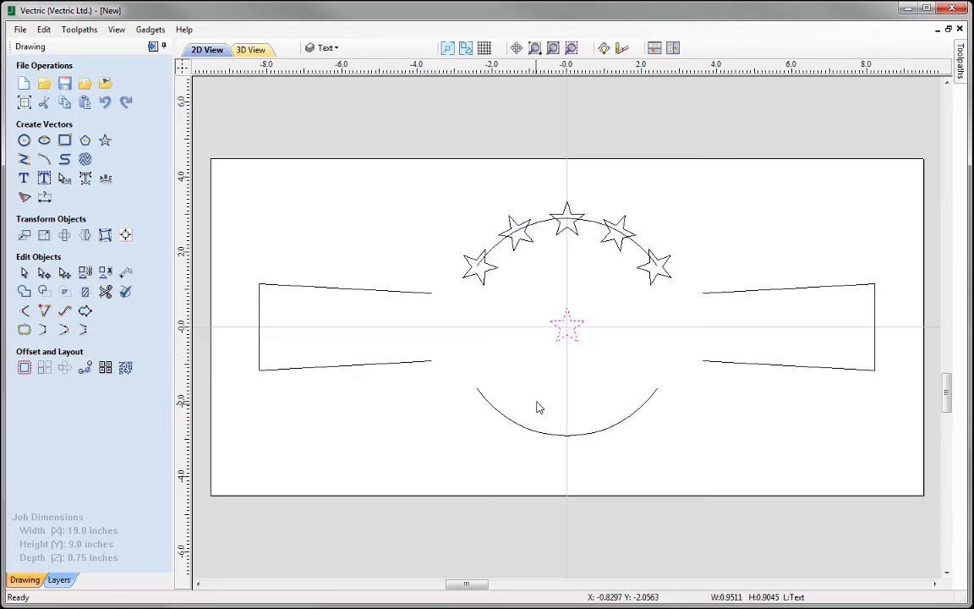
key(Delete)
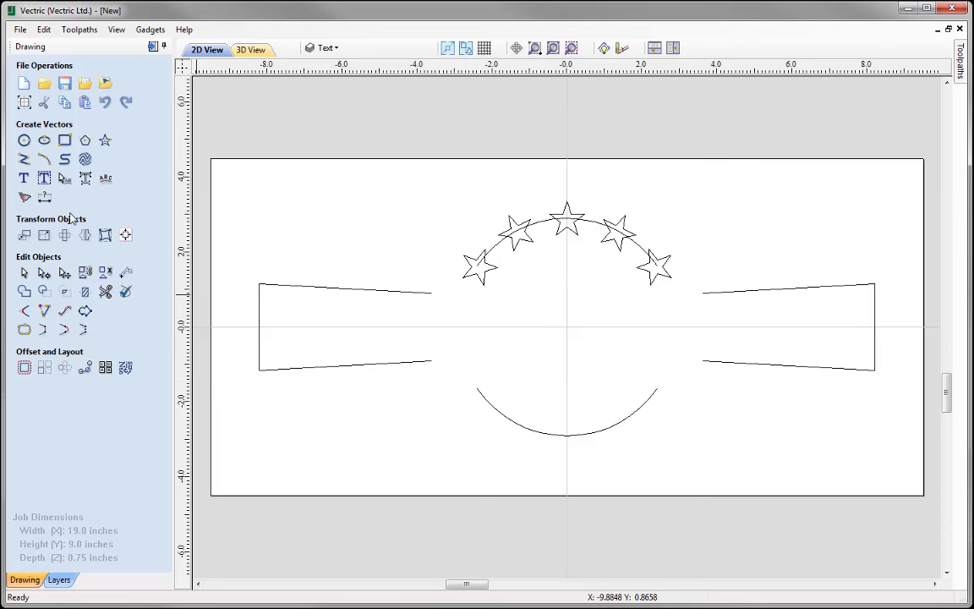
Start a new text object and enter FIVE, STAR and COFFEE on three separate lines
click(24, 180)
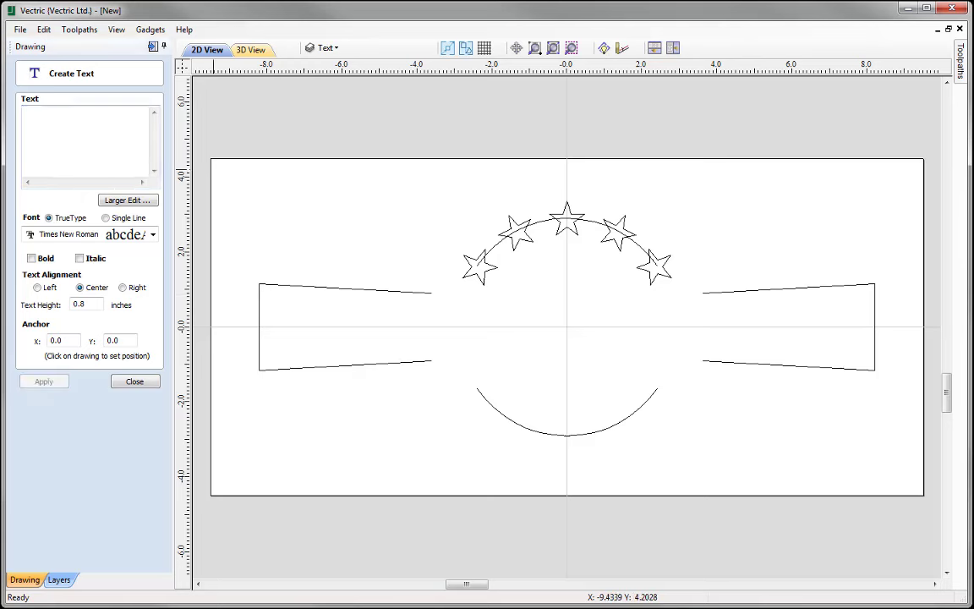
click(46, 125)
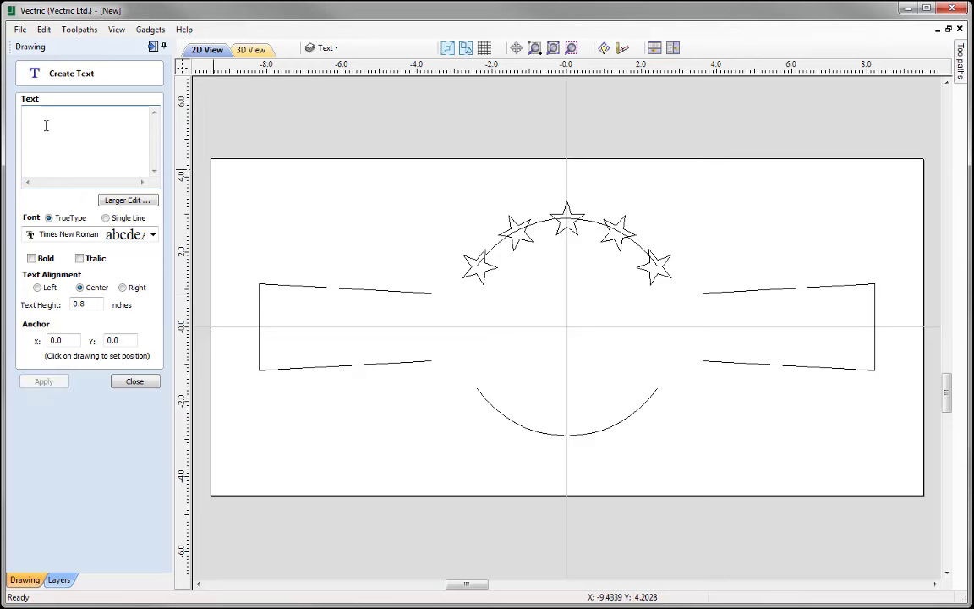
text(F)
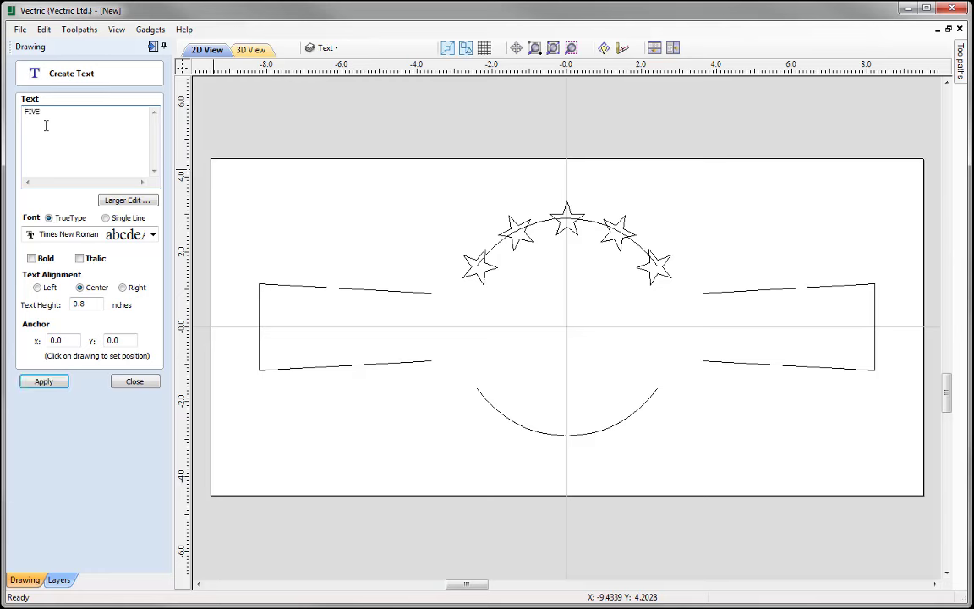
text(IVE)
key(Return)
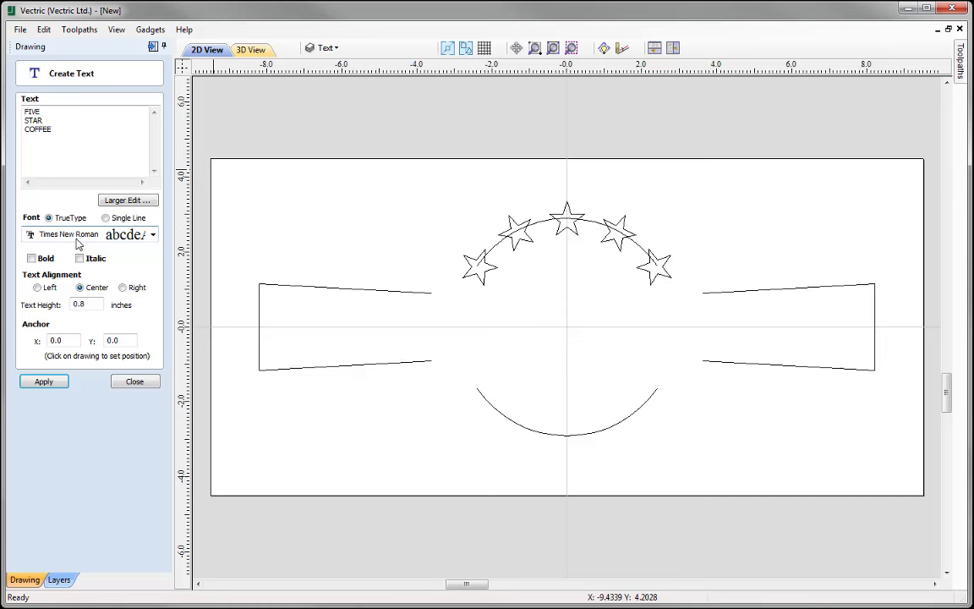
Browse the available fonts and choose Times New Roman for the sign text
click(77, 244)
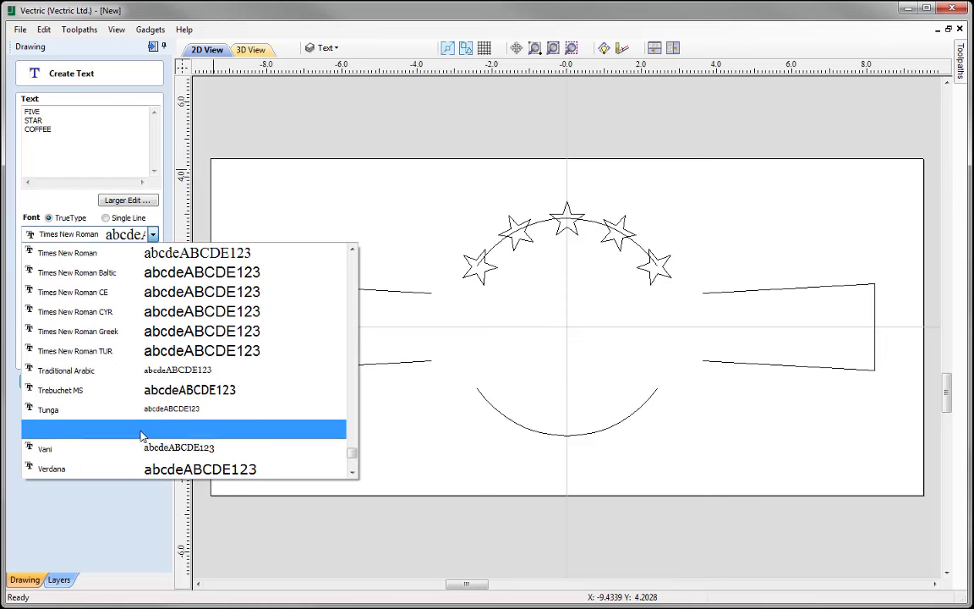
drag(352, 452, 351, 399)
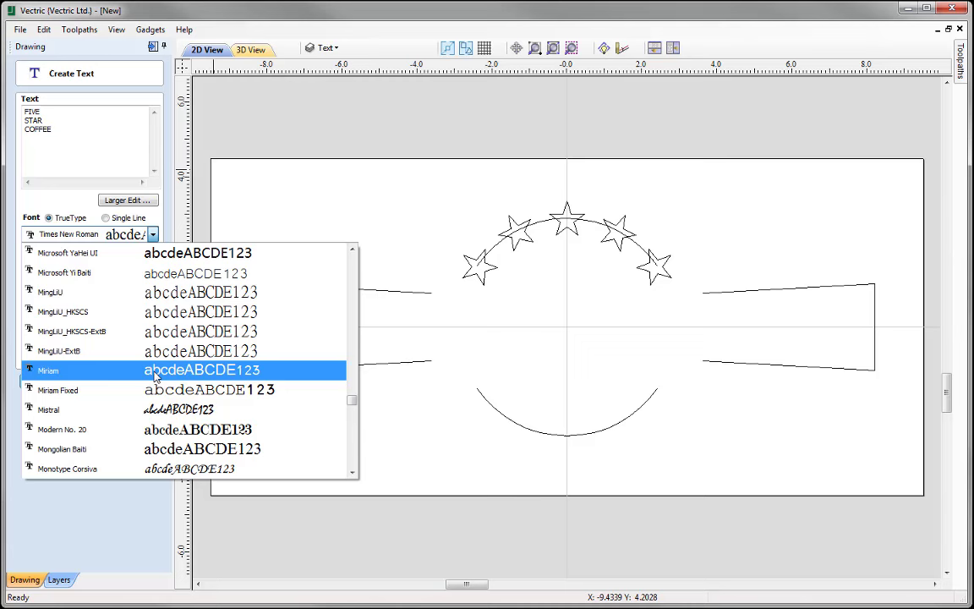
key(t)
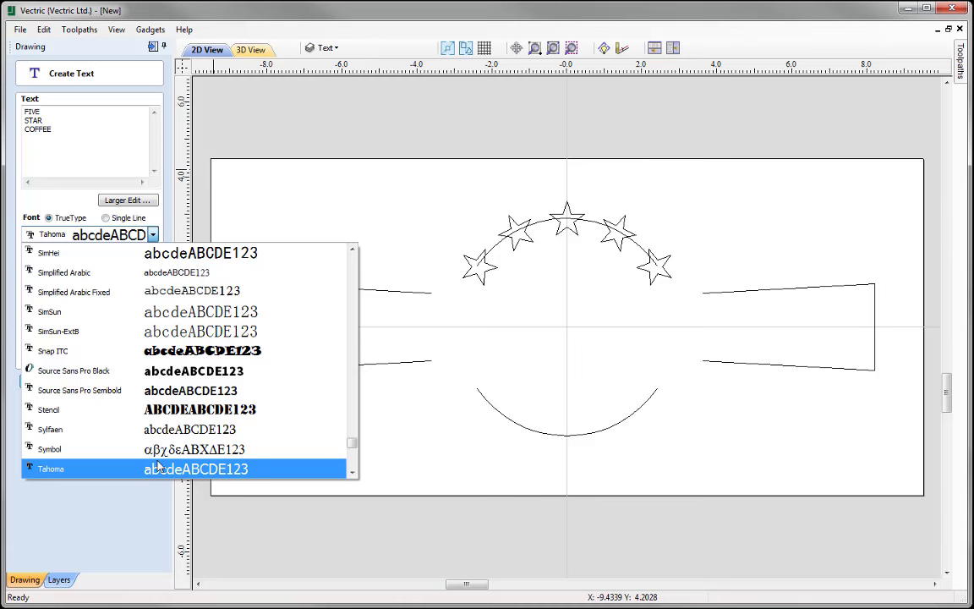
scroll(155, 378, down, 2)
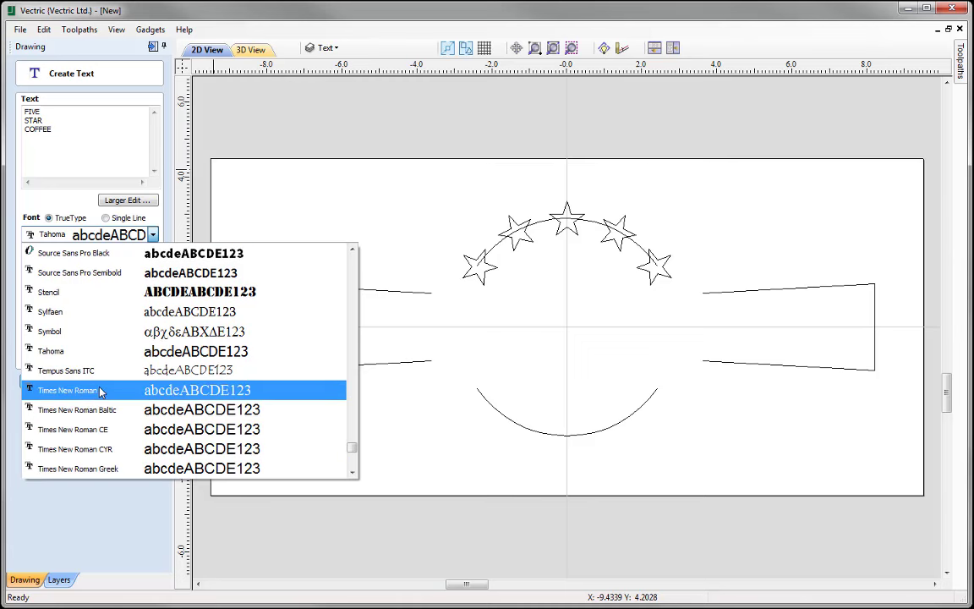
click(76, 391)
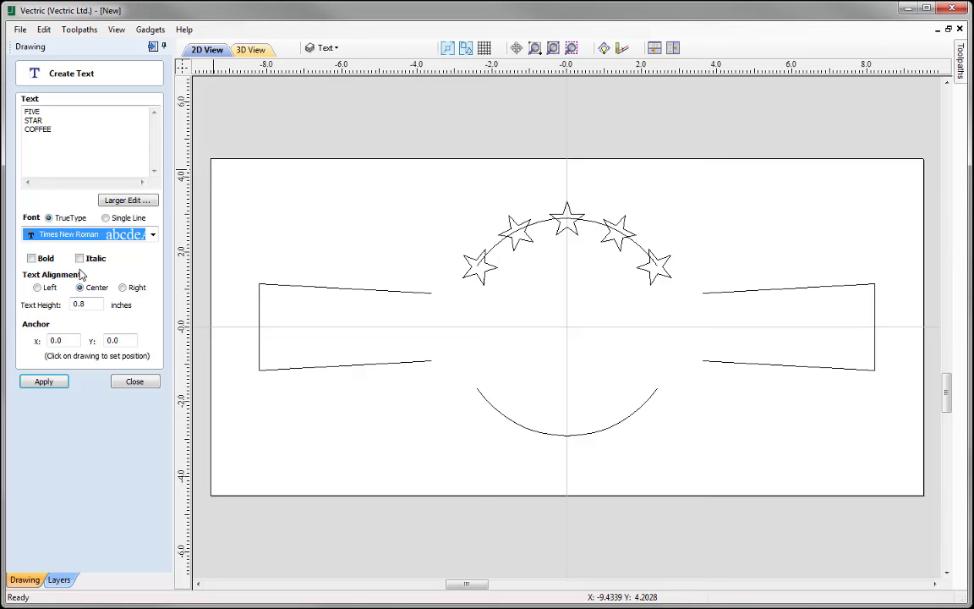
Make the three-line sign text bold with a height of 0.8 inches and create it on the drawing
click(31, 258)
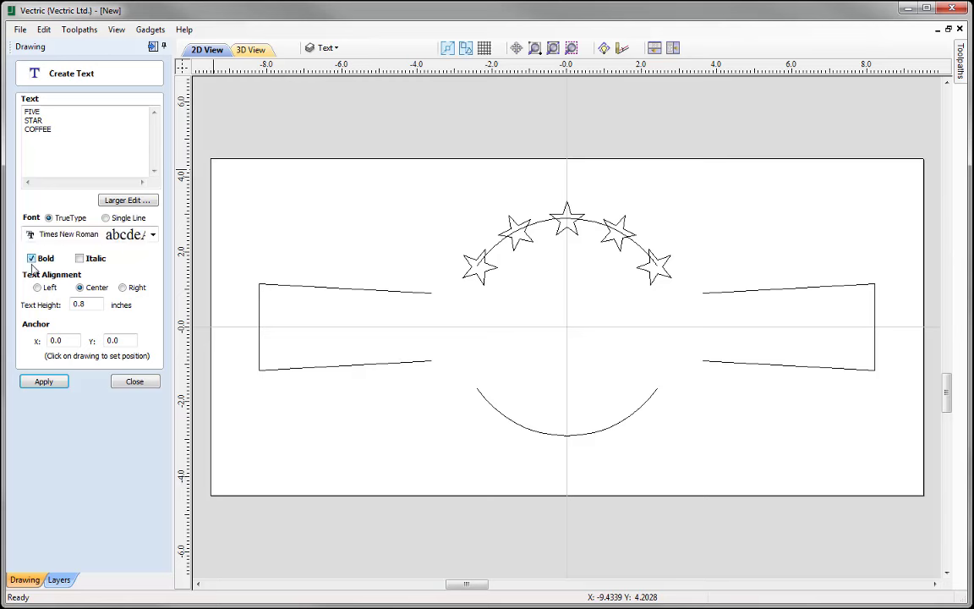
double_click(80, 305)
text(0.8)
click(43, 381)
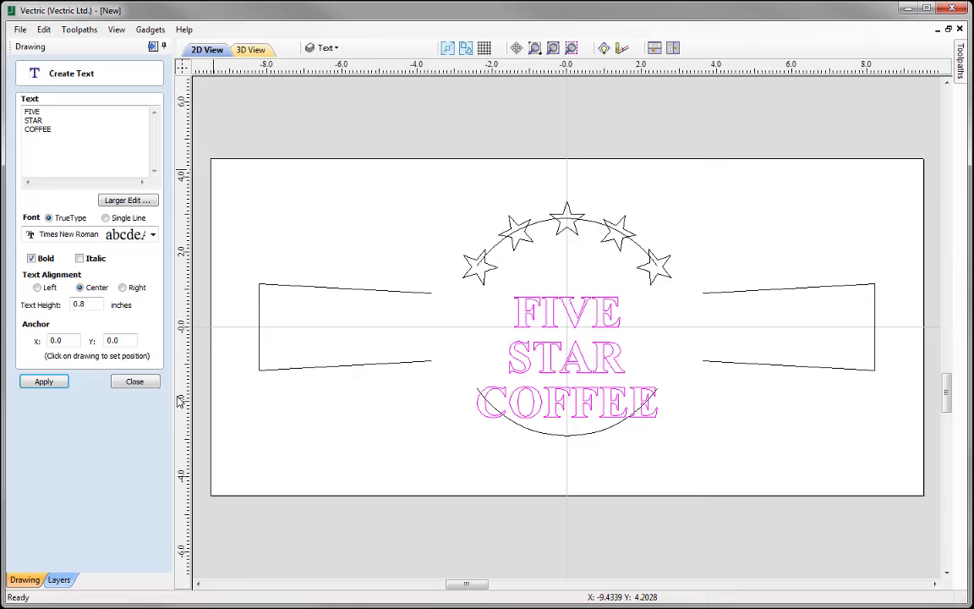
click(137, 382)
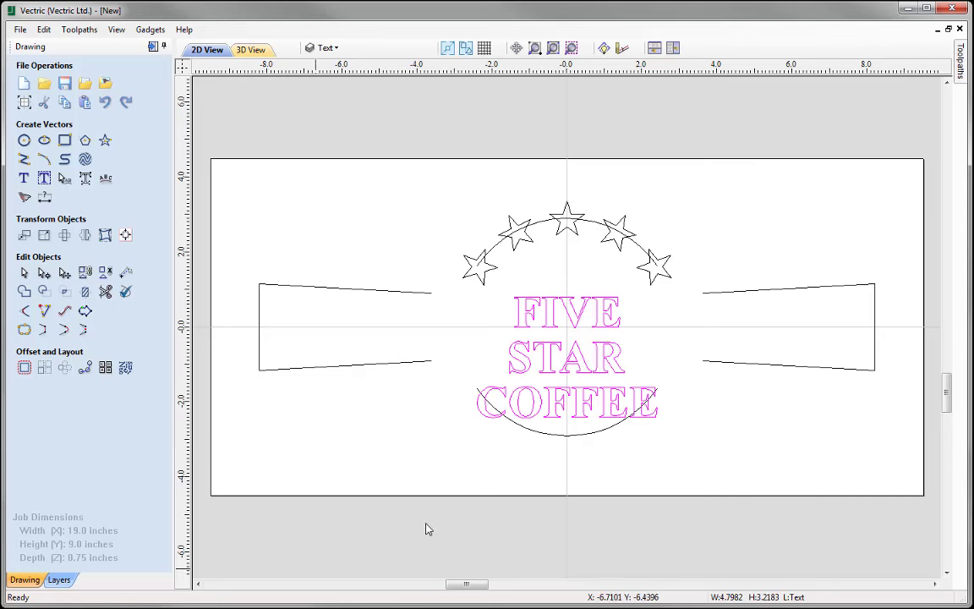
Break the text block into lines and check that FIVE, STAR and COFFEE select individually
right_click(585, 362)
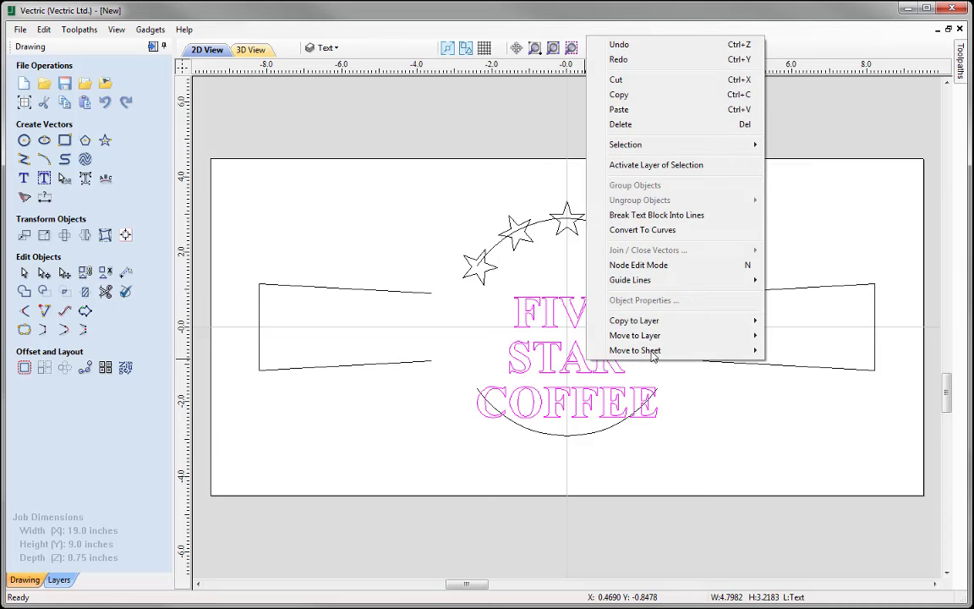
click(712, 220)
click(599, 336)
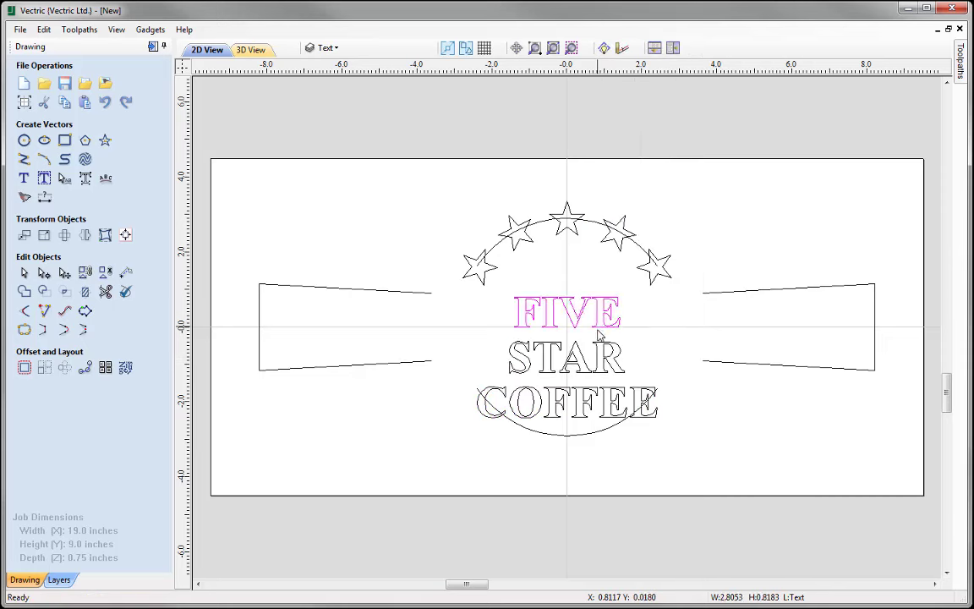
click(602, 342)
click(583, 398)
click(610, 339)
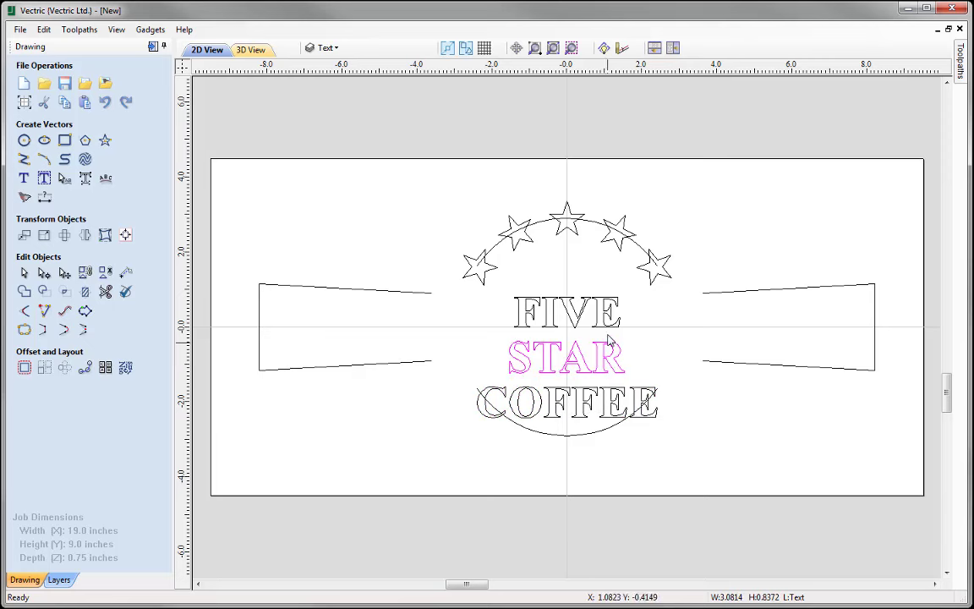
Move FIVE into the left construction frame at about X -6 and STAR into the right one at about X 6, both on the horizontal centre line
click(592, 315)
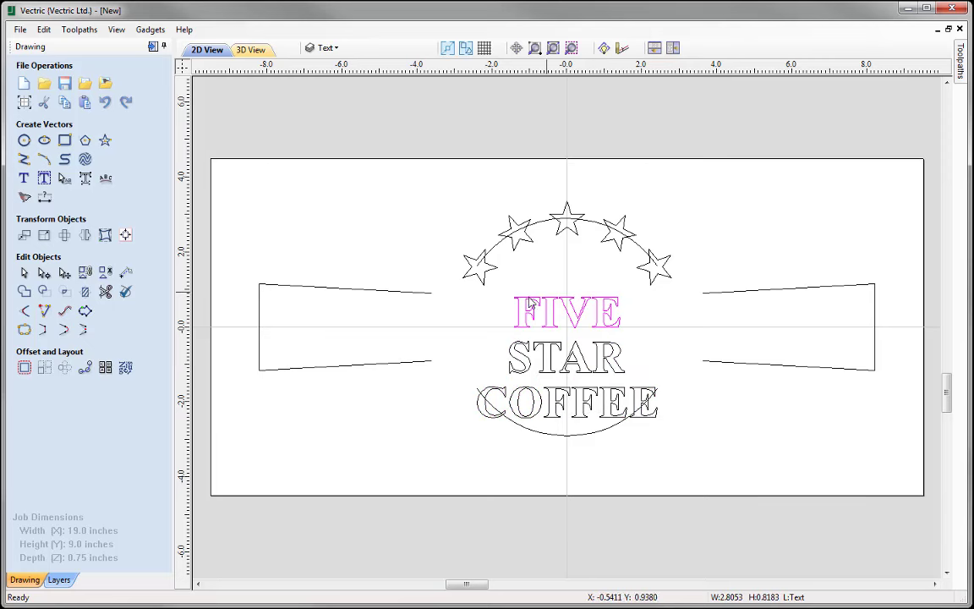
click(576, 319)
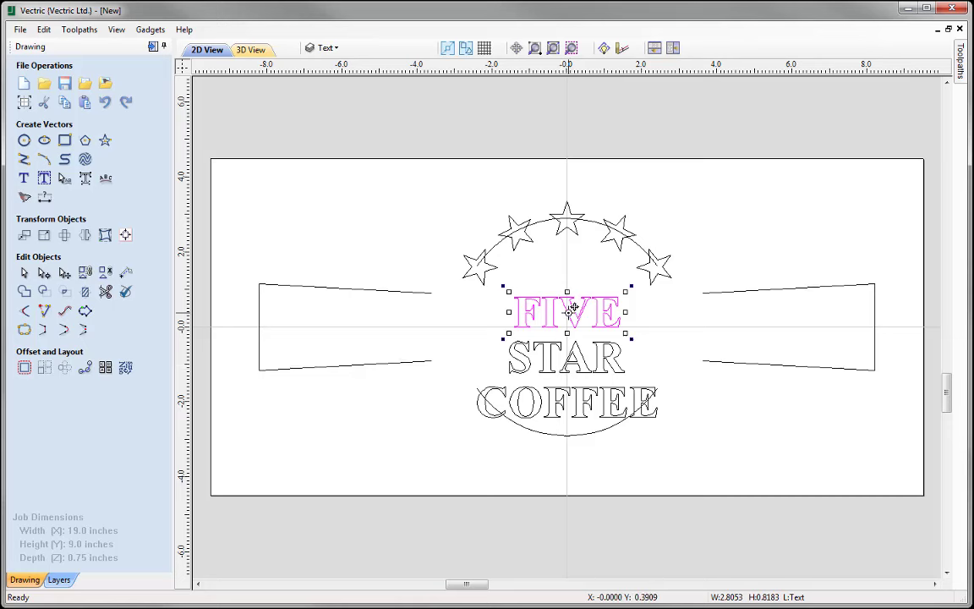
drag(572, 307, 344, 327)
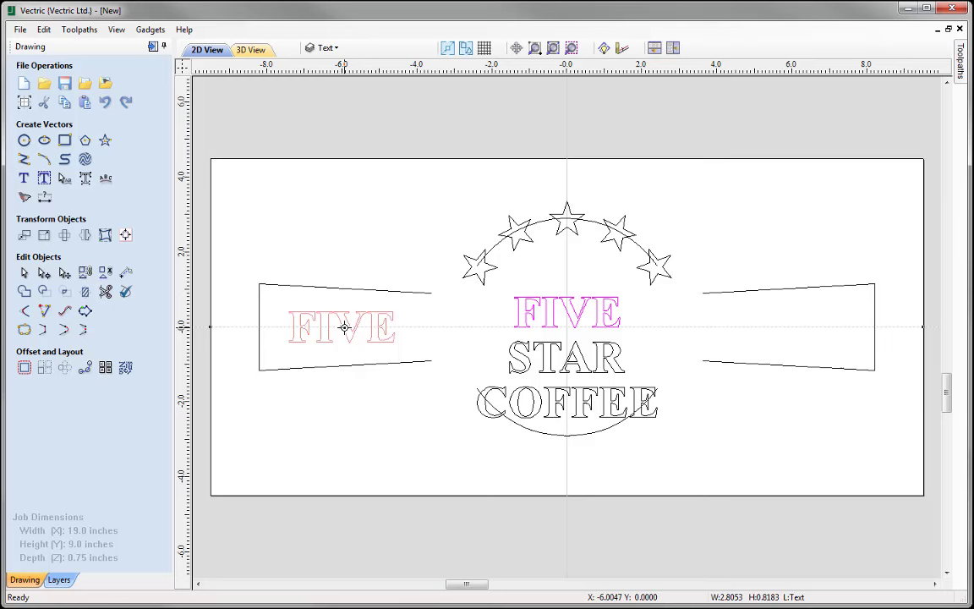
drag(344, 327, 344, 327)
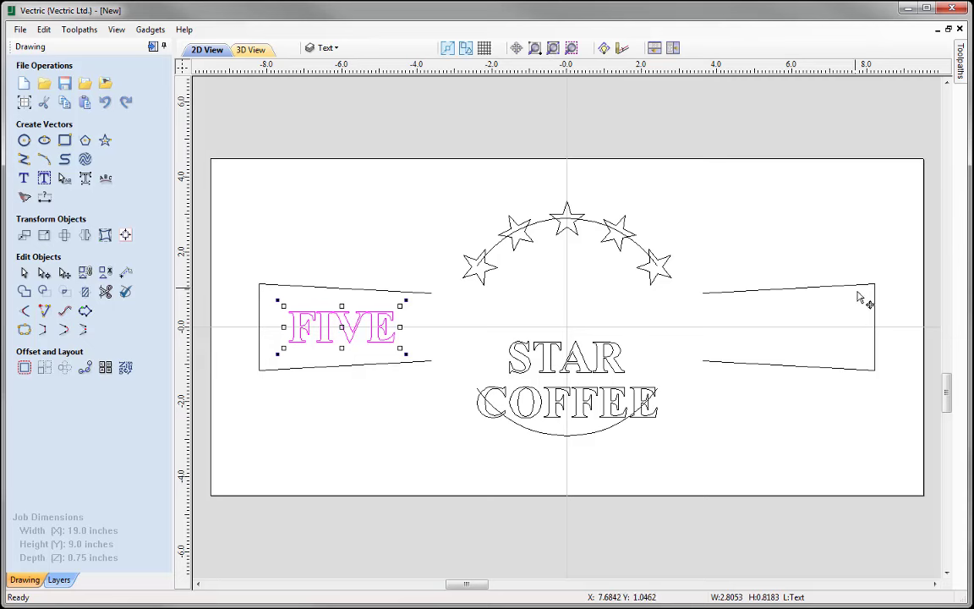
click(583, 354)
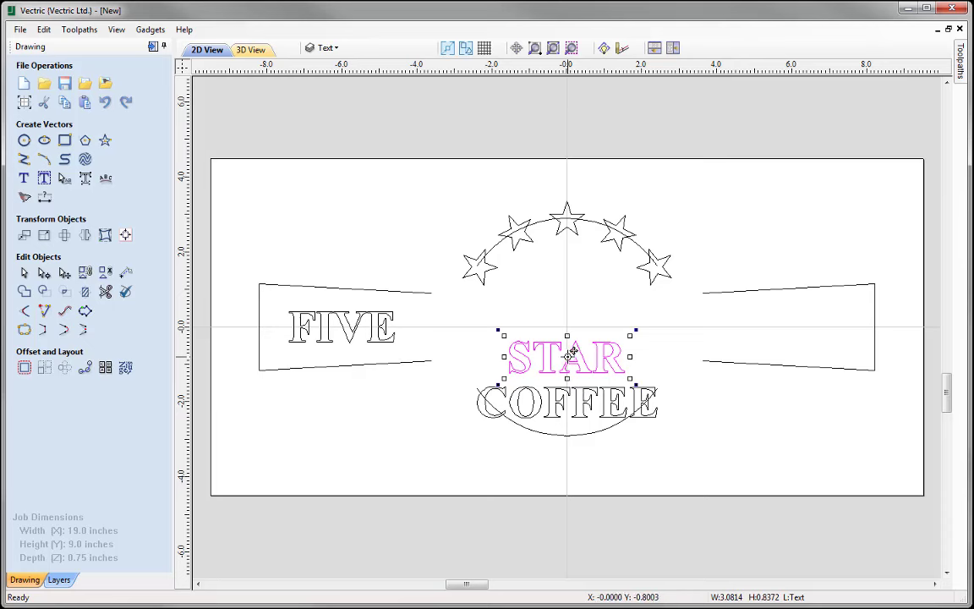
drag(571, 349, 791, 326)
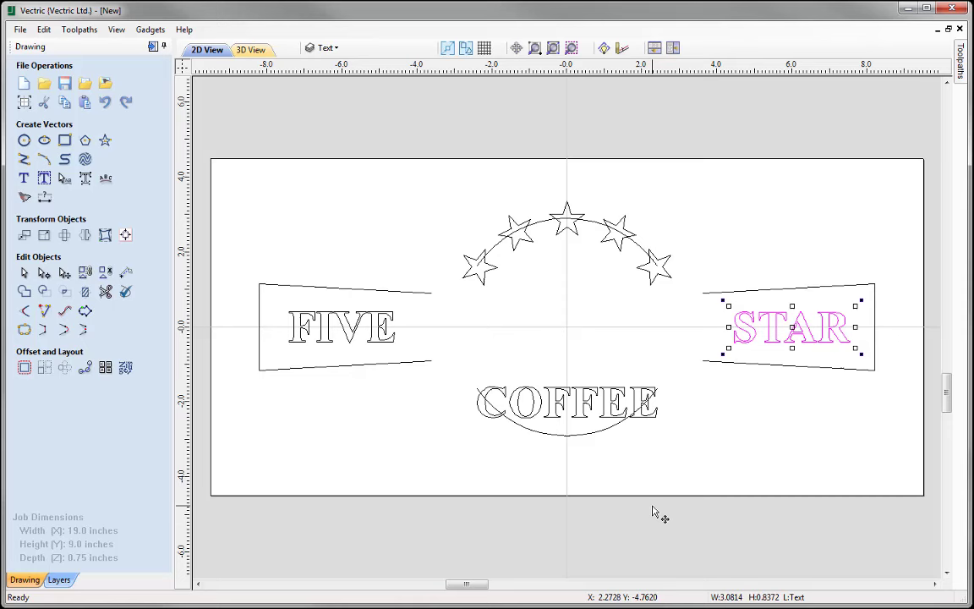
Wrap COFFEE onto the lower arc, keeping its size, placed on the curve, middle-aligned, with the text on the other side
click(595, 406)
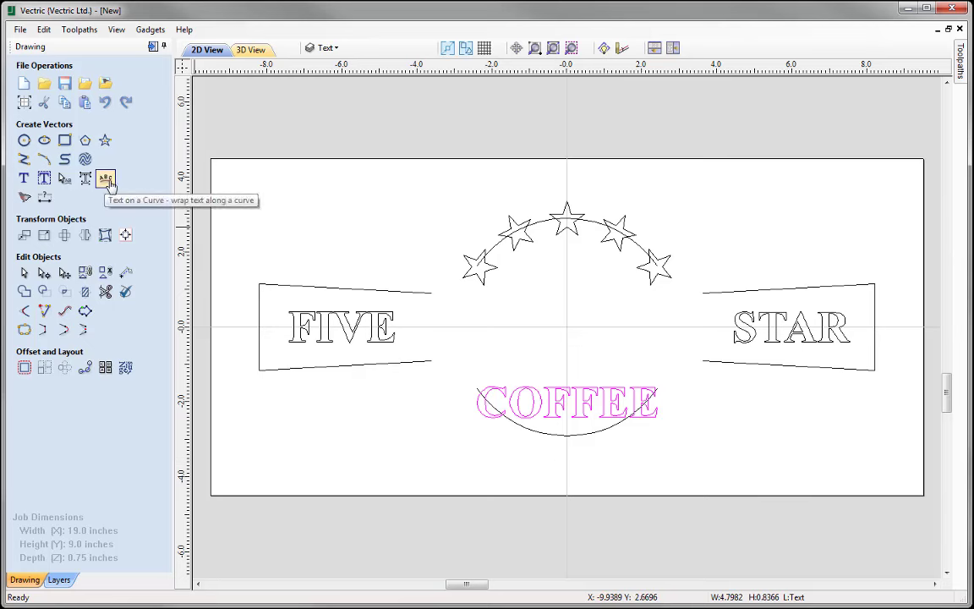
shift+click(567, 437)
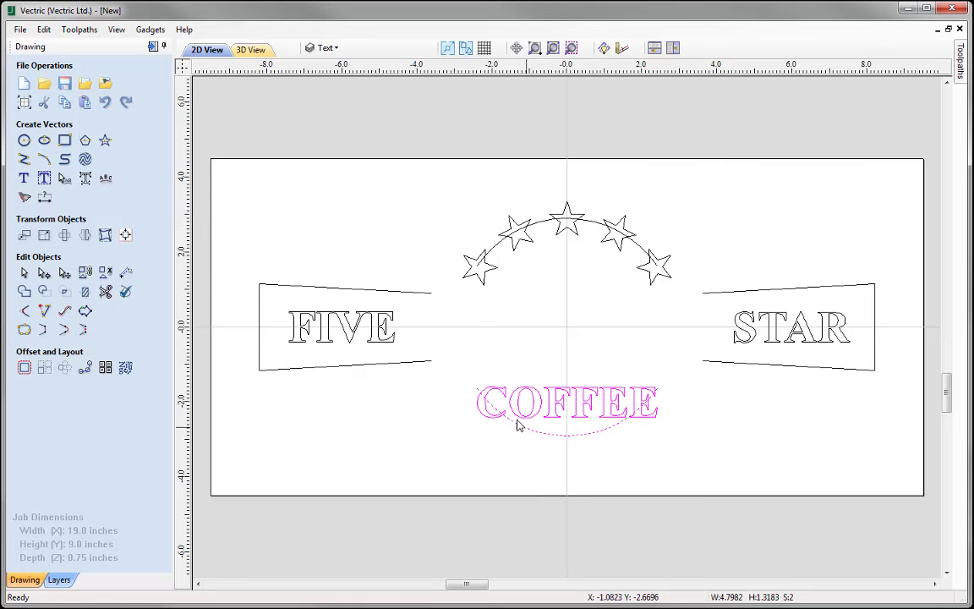
click(105, 182)
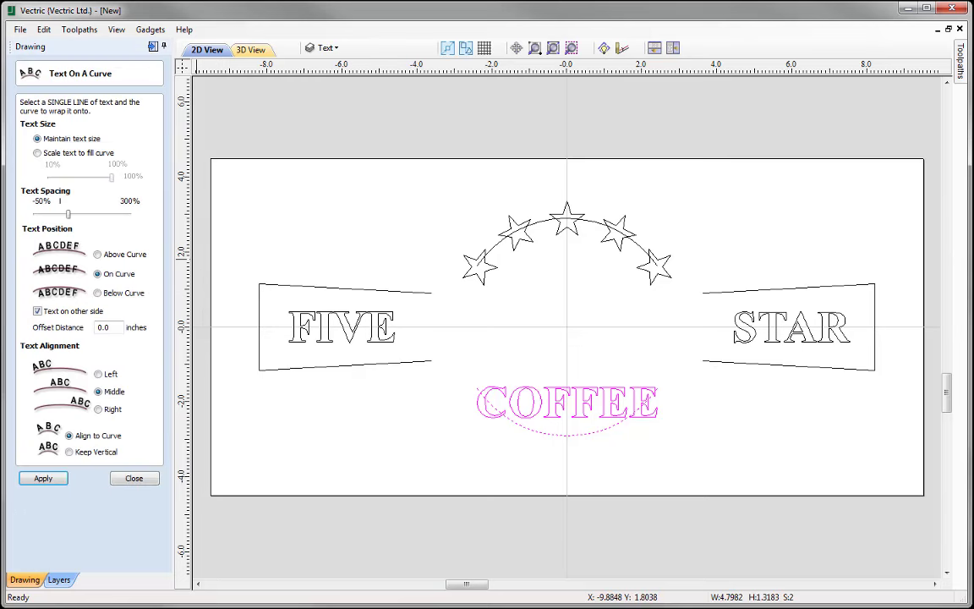
drag(68, 214, 59, 213)
click(44, 478)
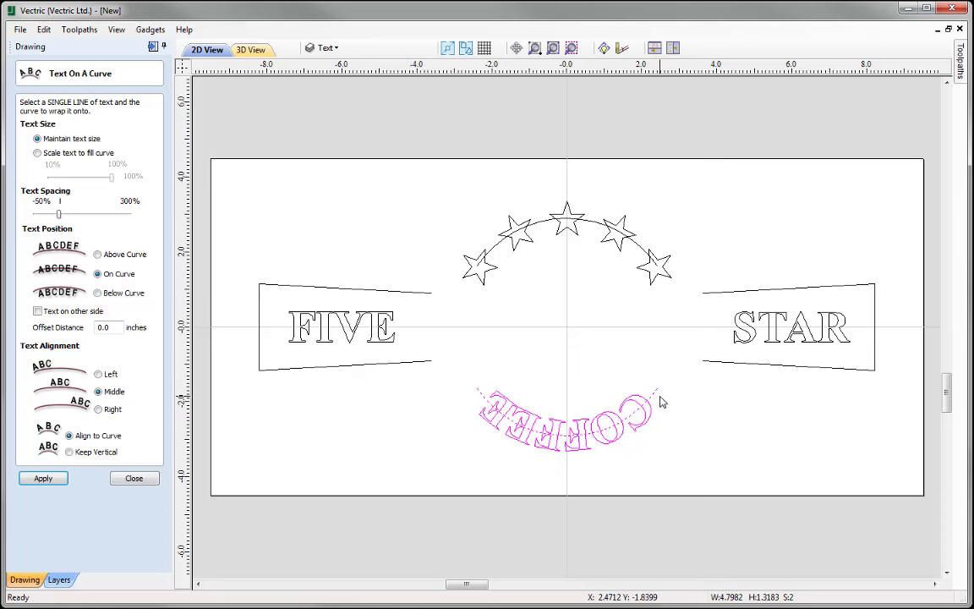
click(37, 311)
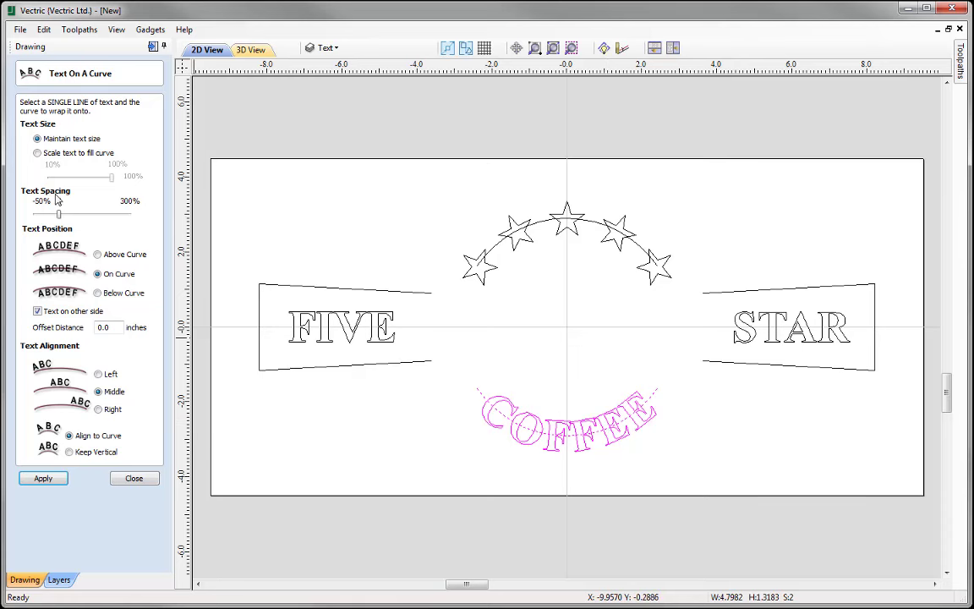
Widen the letter spacing of the curved COFFEE text so it fills the lower arc
click(64, 217)
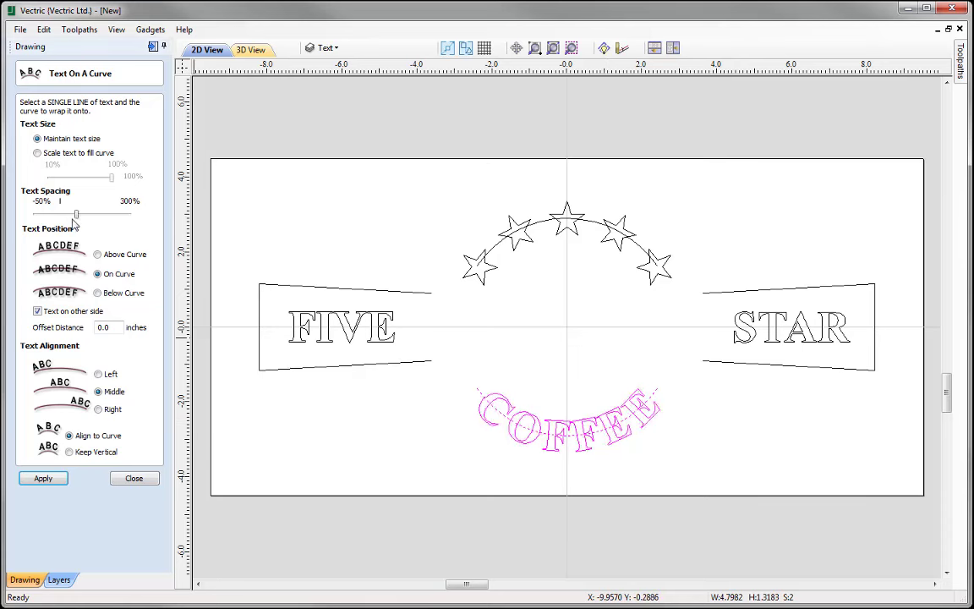
drag(76, 217, 96, 219)
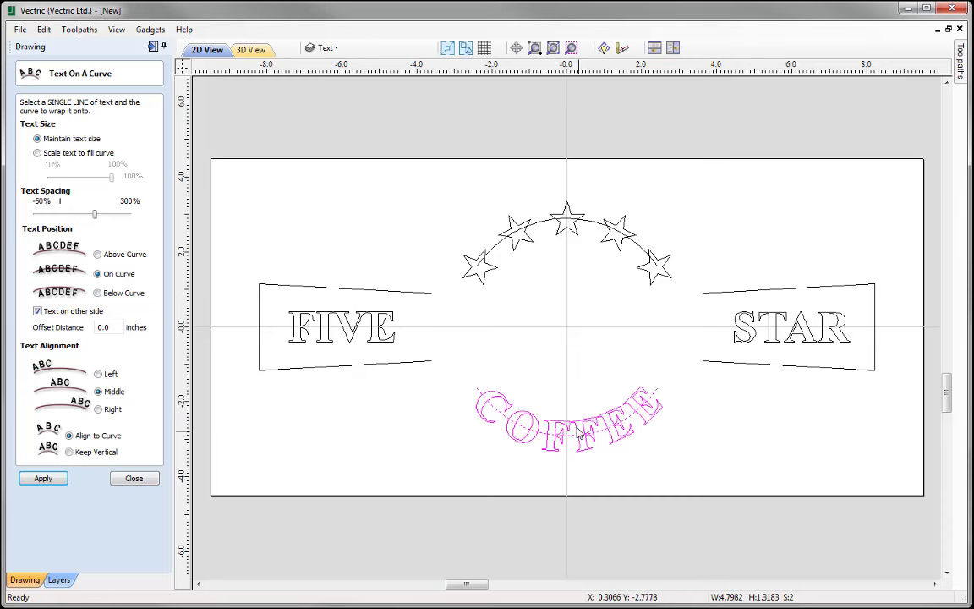
click(133, 479)
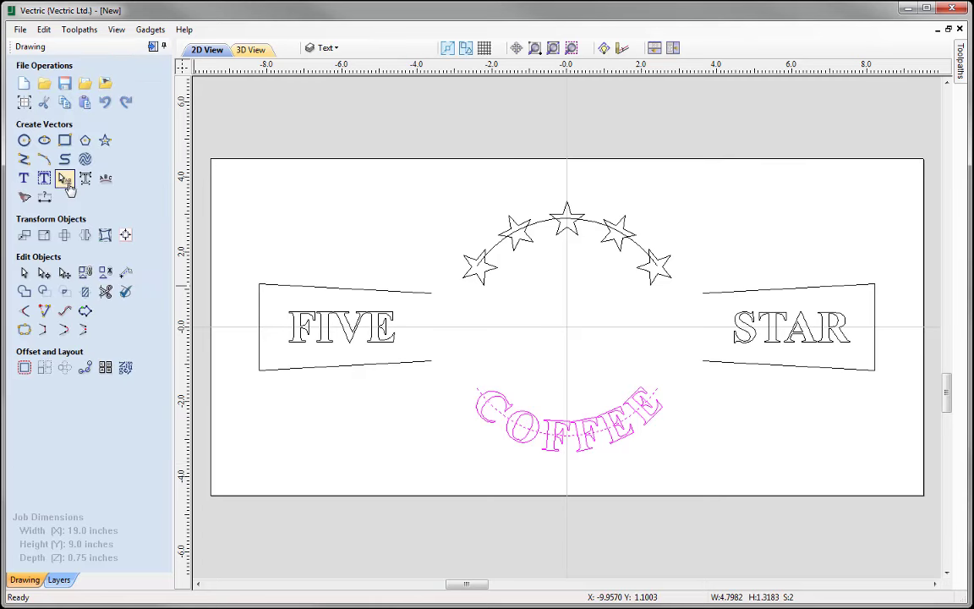
Interactively kern COFFEE to widen the gap between its two Fs
key(Escape)
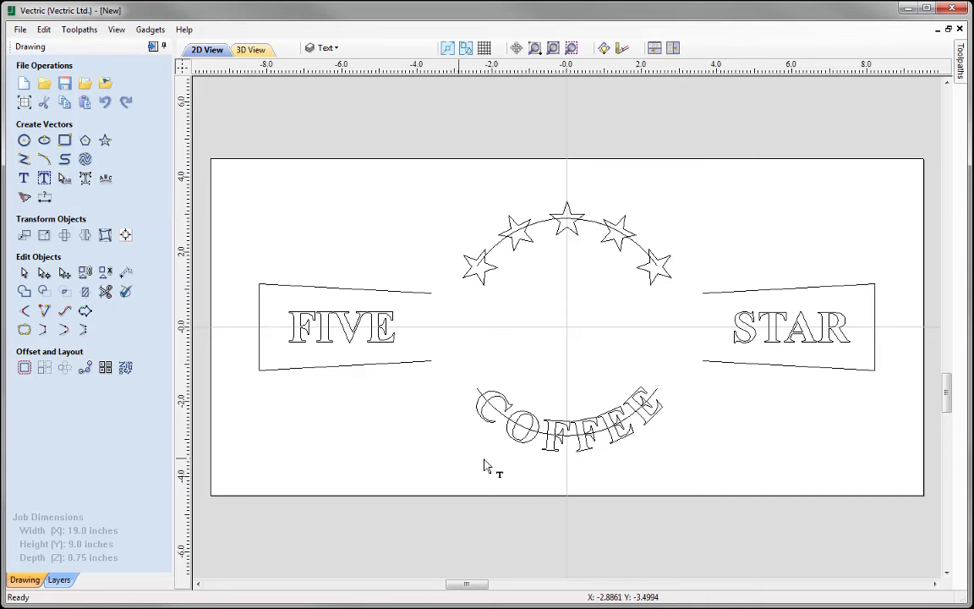
click(538, 442)
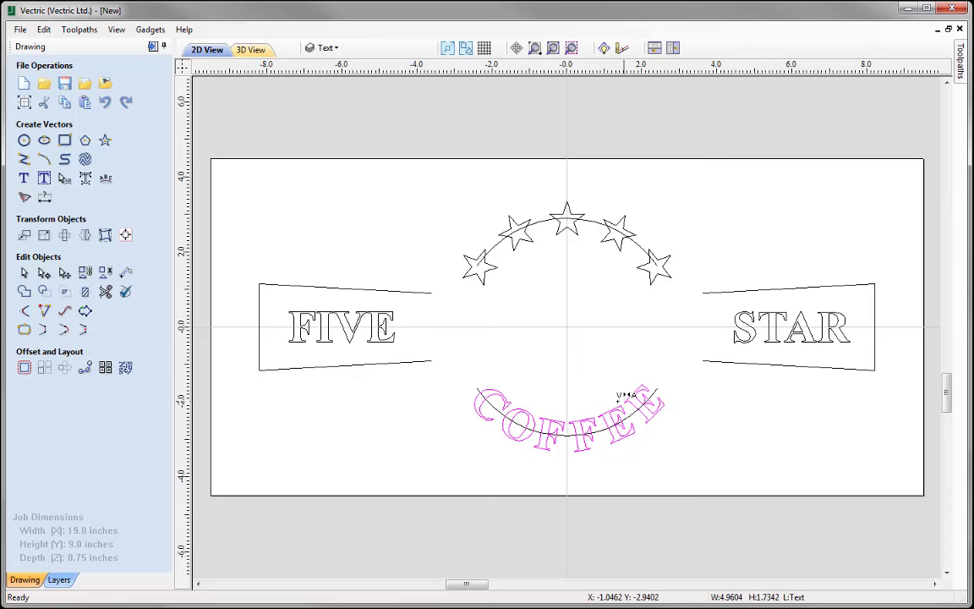
click(24, 273)
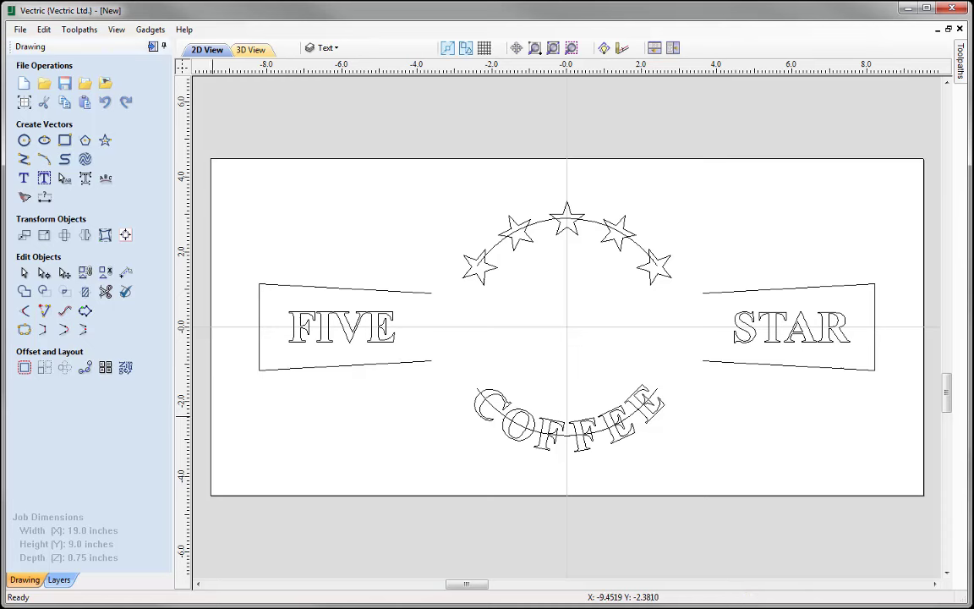
click(289, 311)
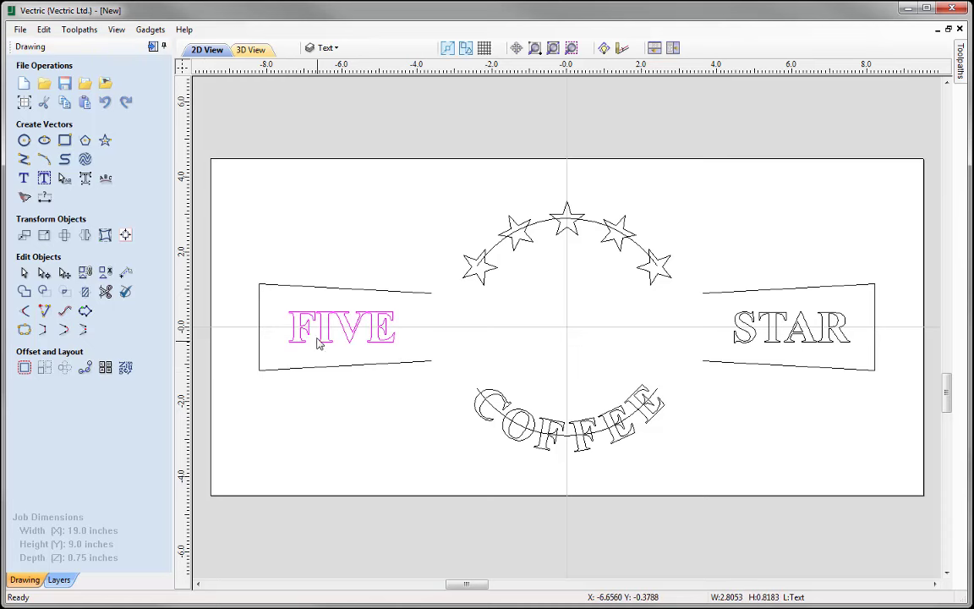
click(727, 330)
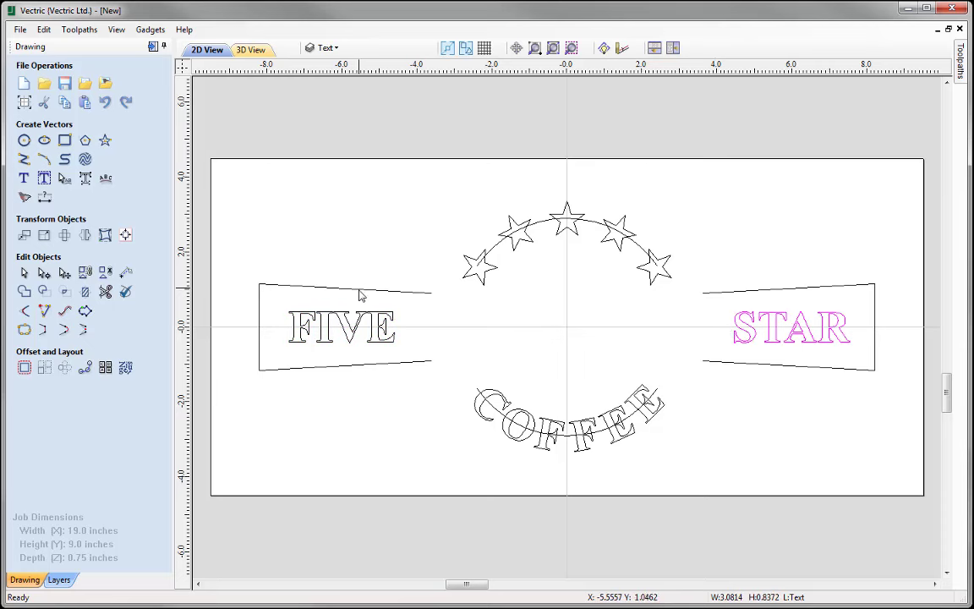
click(323, 289)
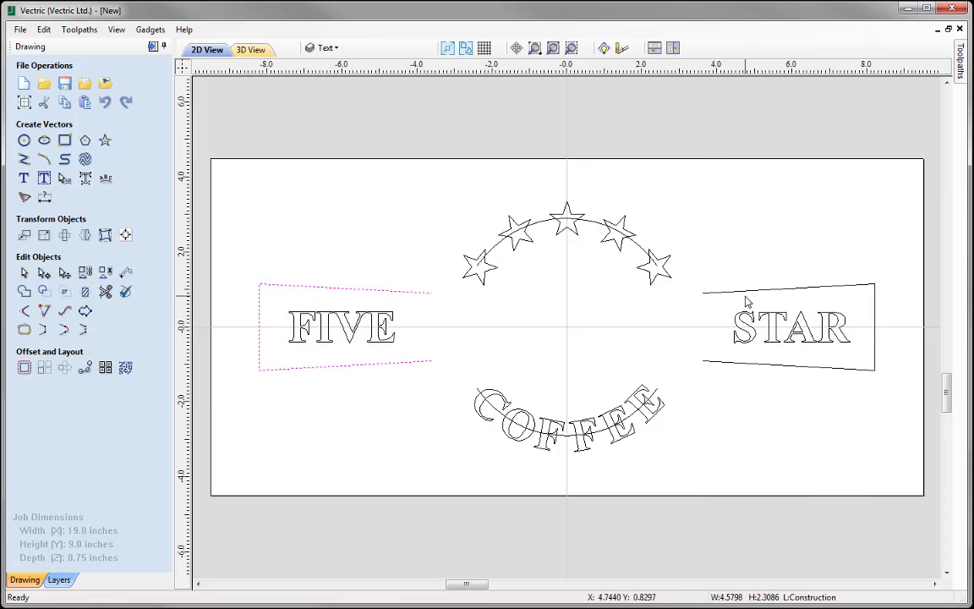
click(725, 319)
click(693, 326)
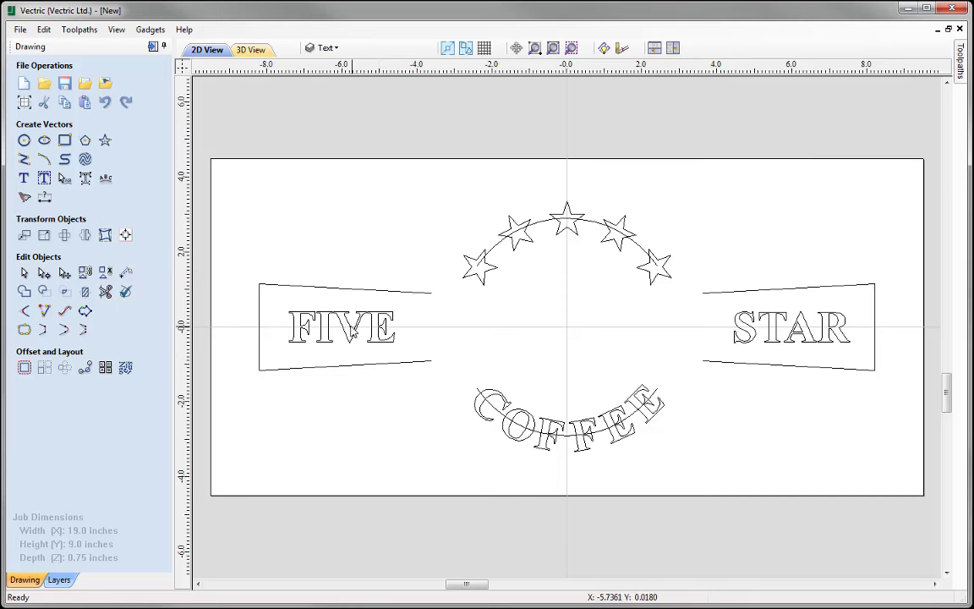
click(328, 345)
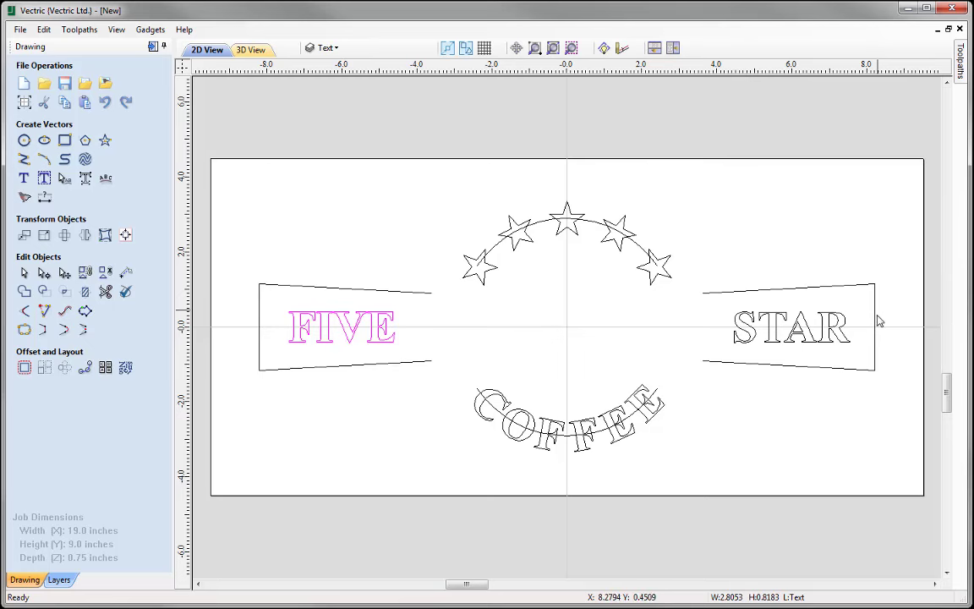
Delete the outer vertical spans of both construction frames in node editing, leaving only the sloping lines above and below FIVE and STAR
click(260, 322)
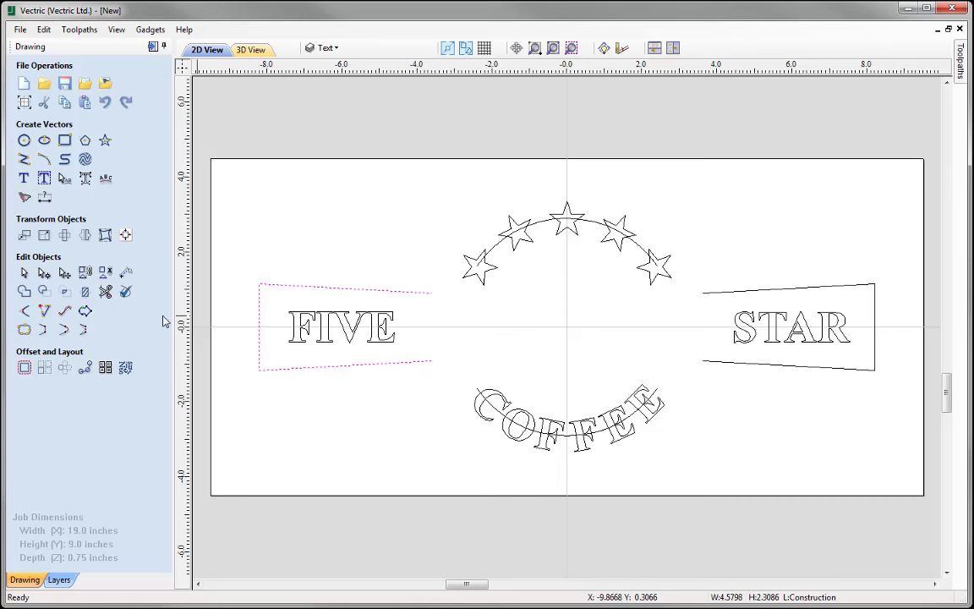
click(44, 271)
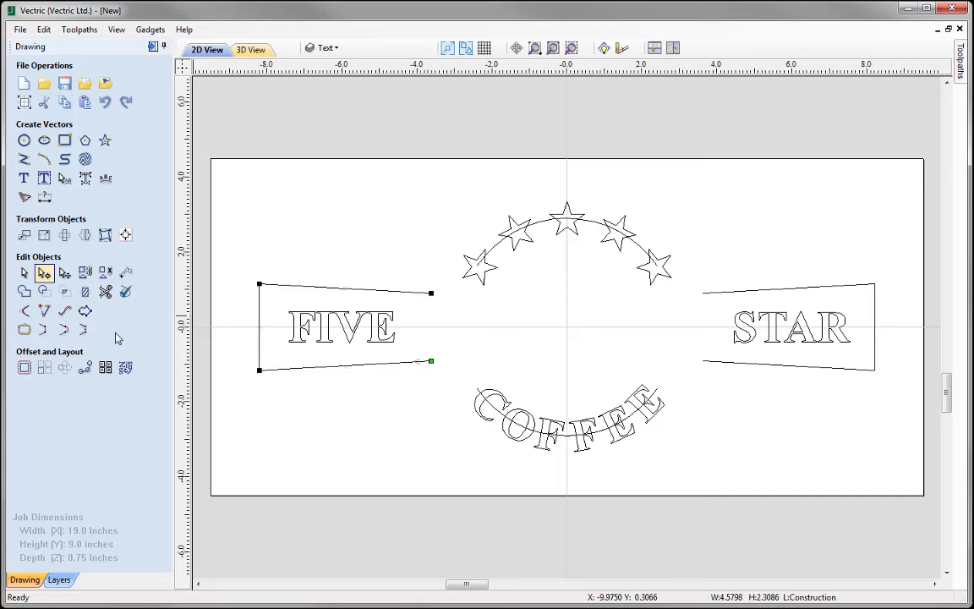
right_click(260, 310)
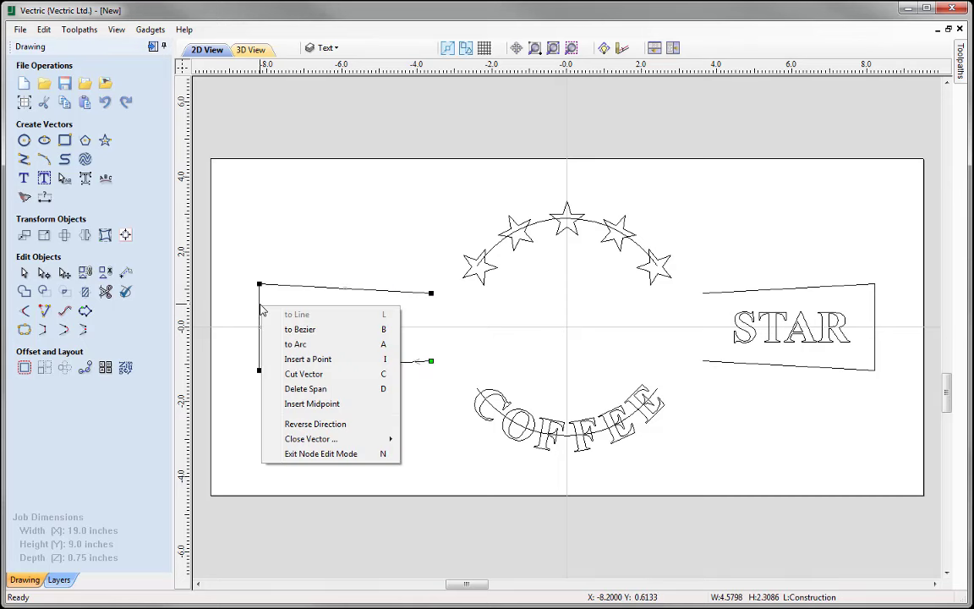
click(343, 390)
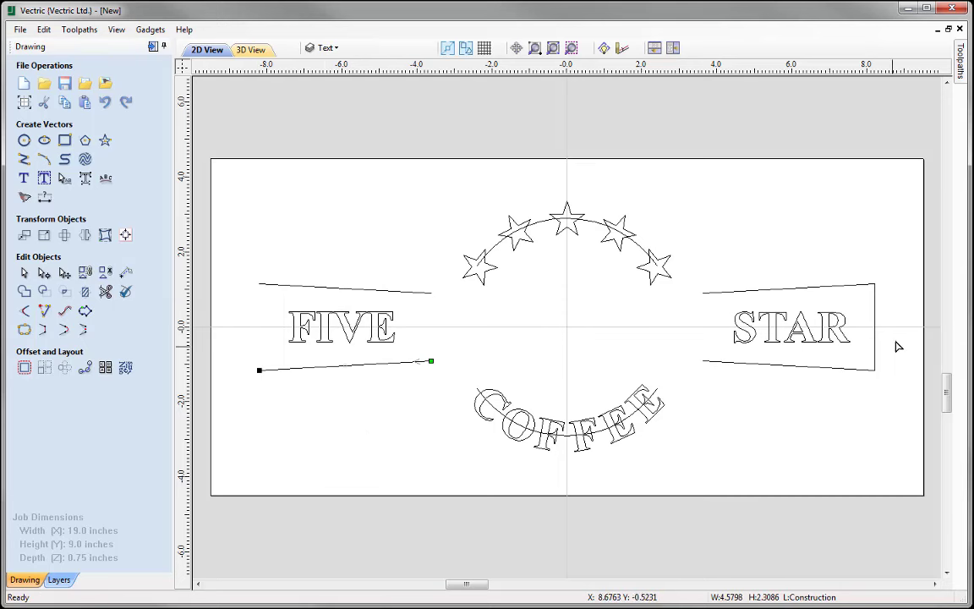
right_click(876, 307)
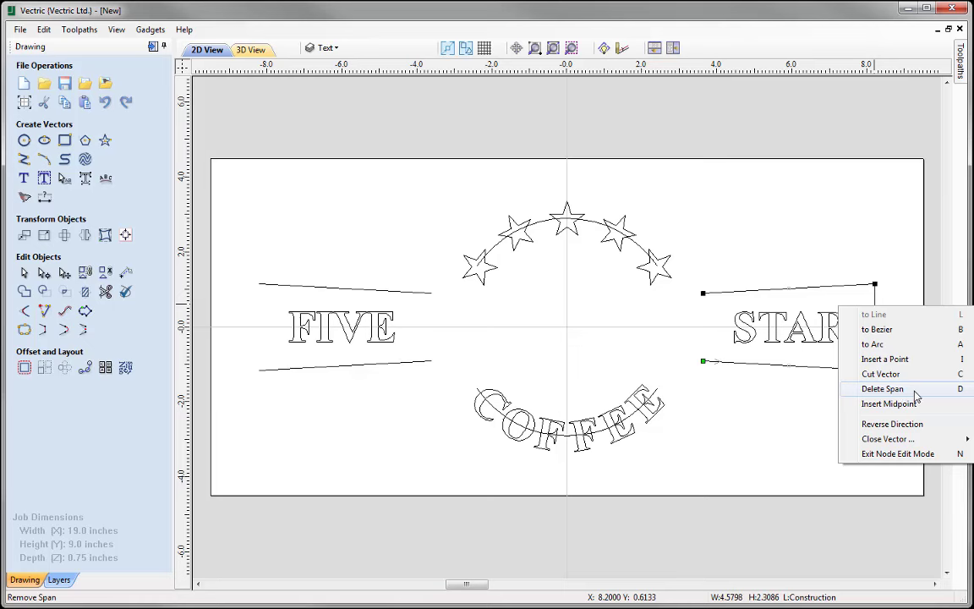
click(914, 392)
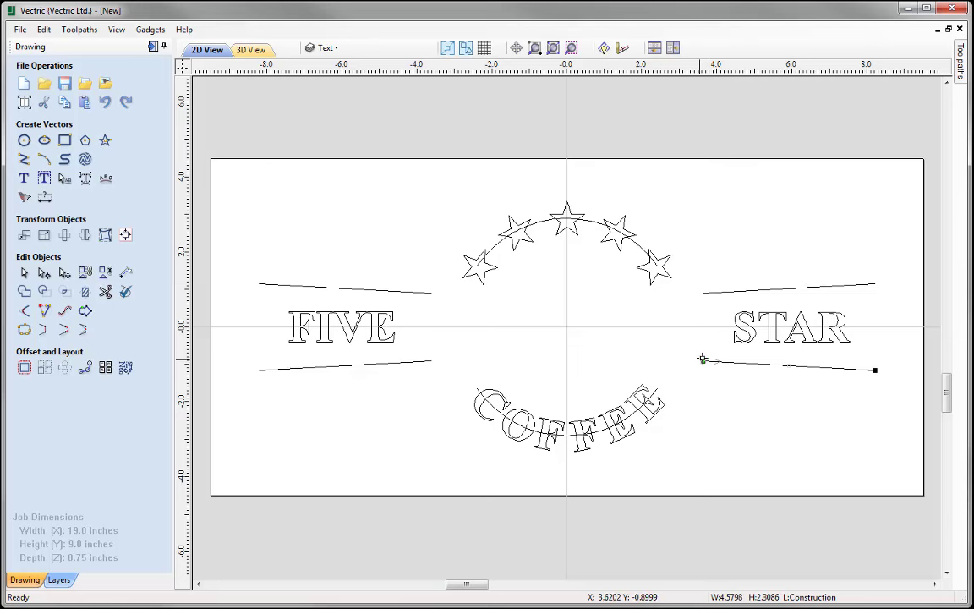
click(761, 288)
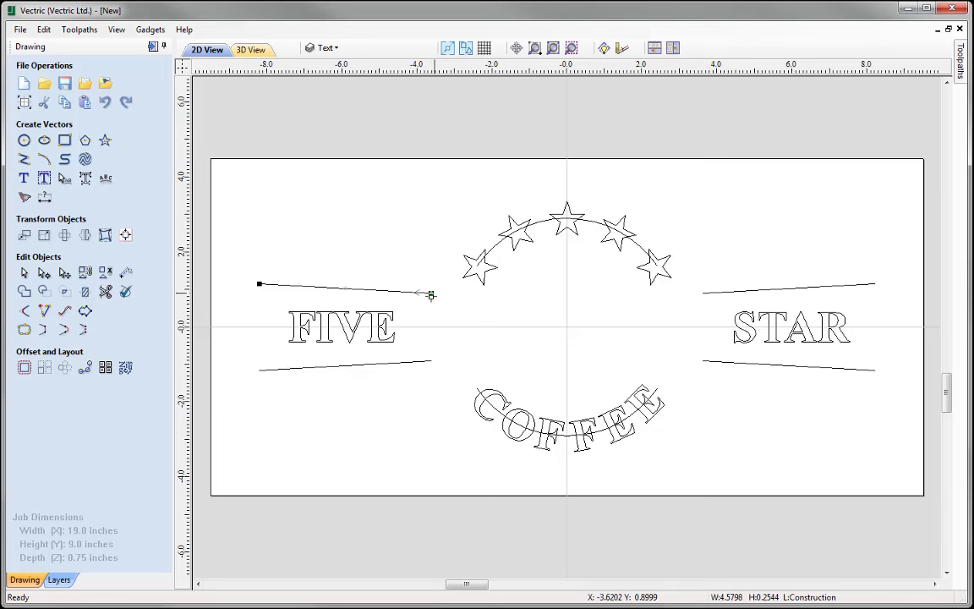
Try to distort FIVE between its upper and lower sloping construction lines using the Between Two Curves envelope
click(354, 365)
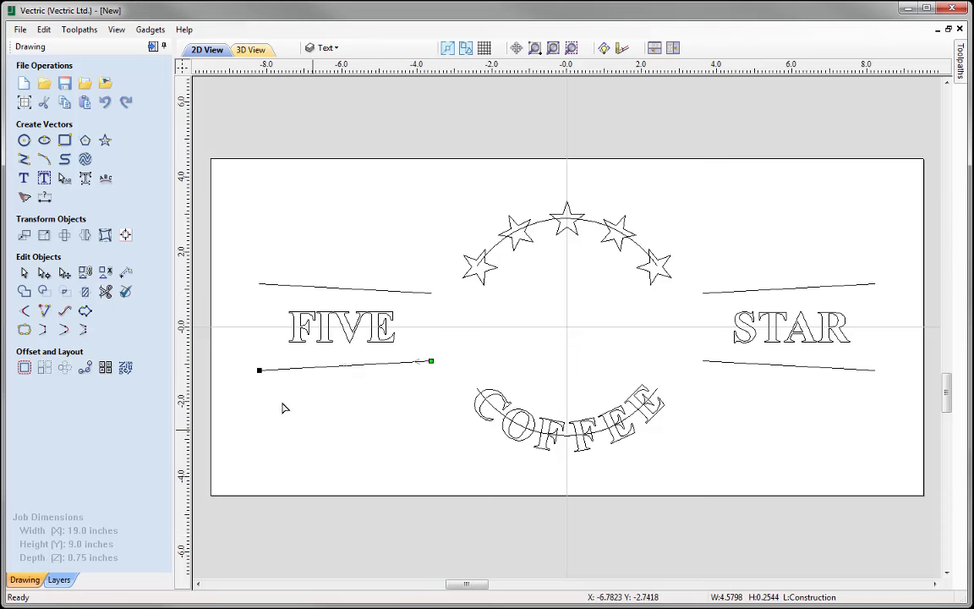
click(24, 272)
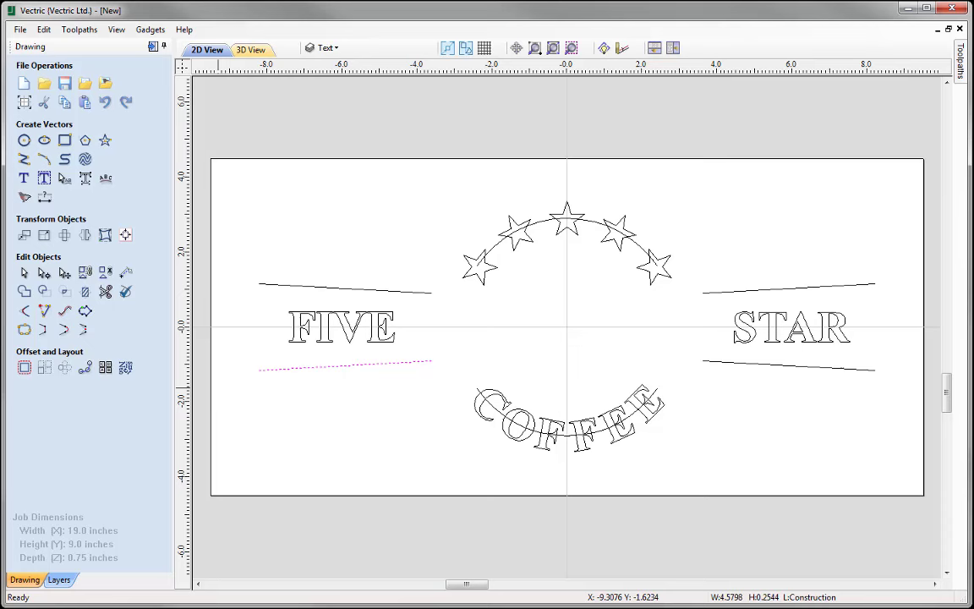
click(342, 338)
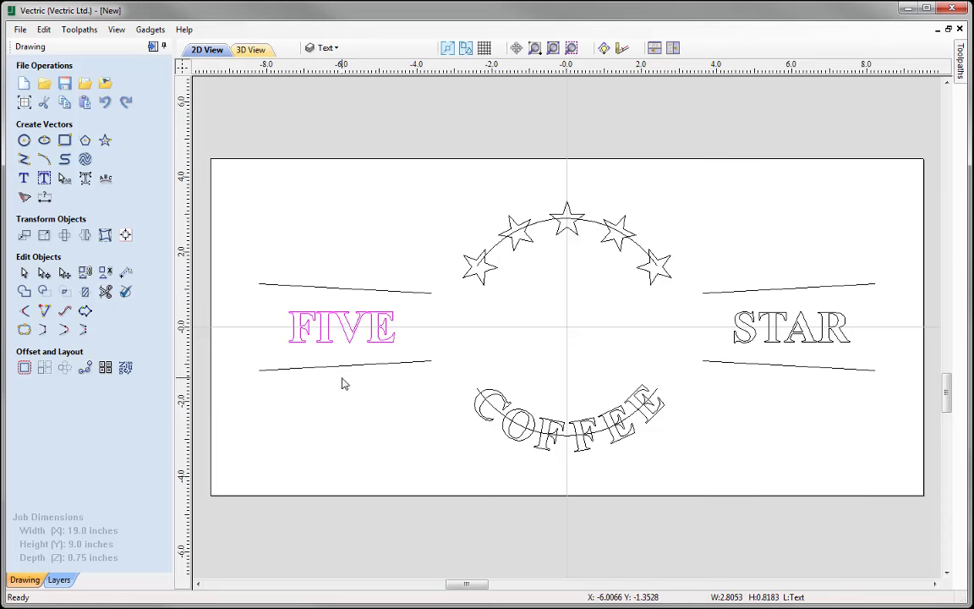
click(105, 236)
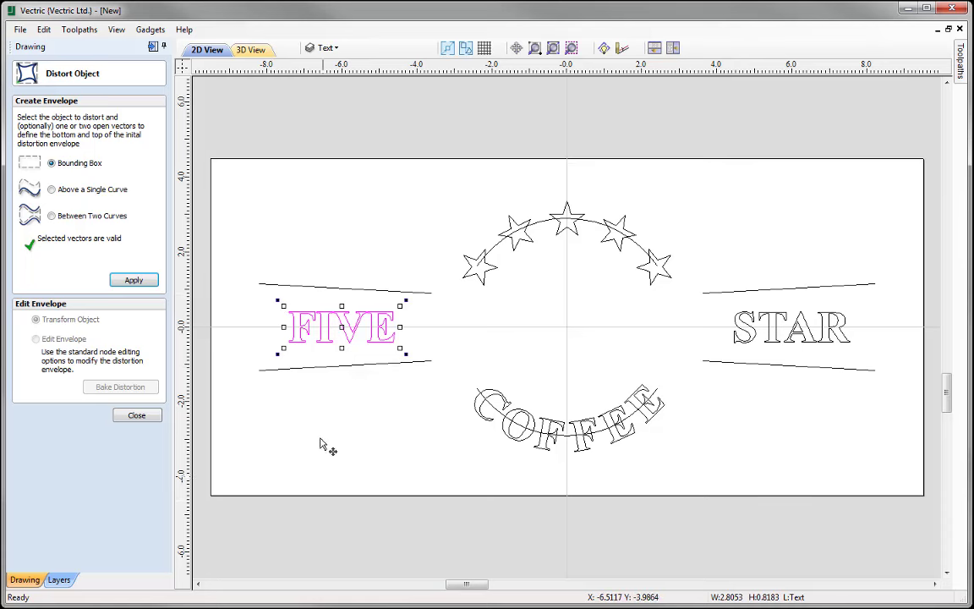
shift+click(331, 366)
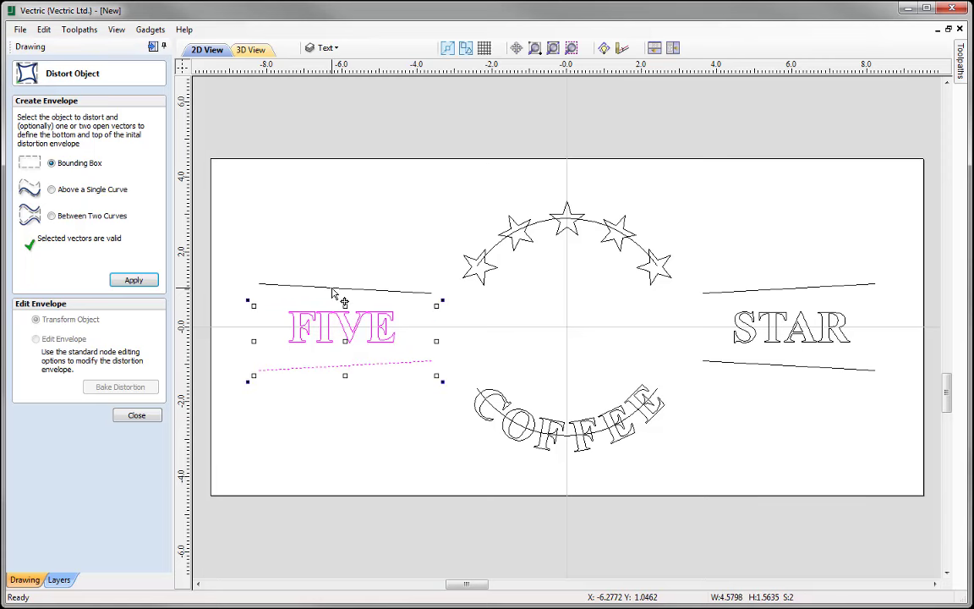
shift+click(333, 290)
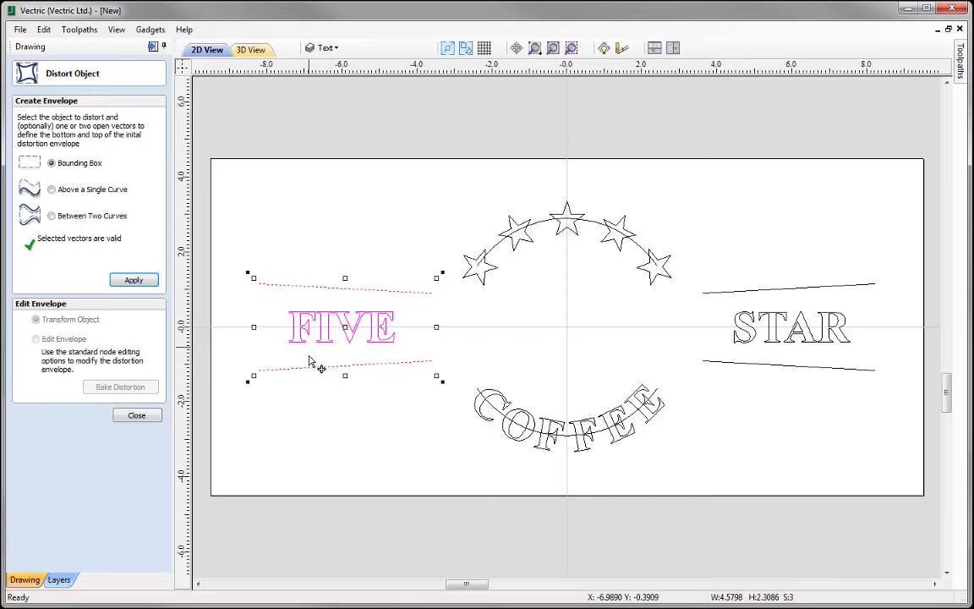
click(51, 217)
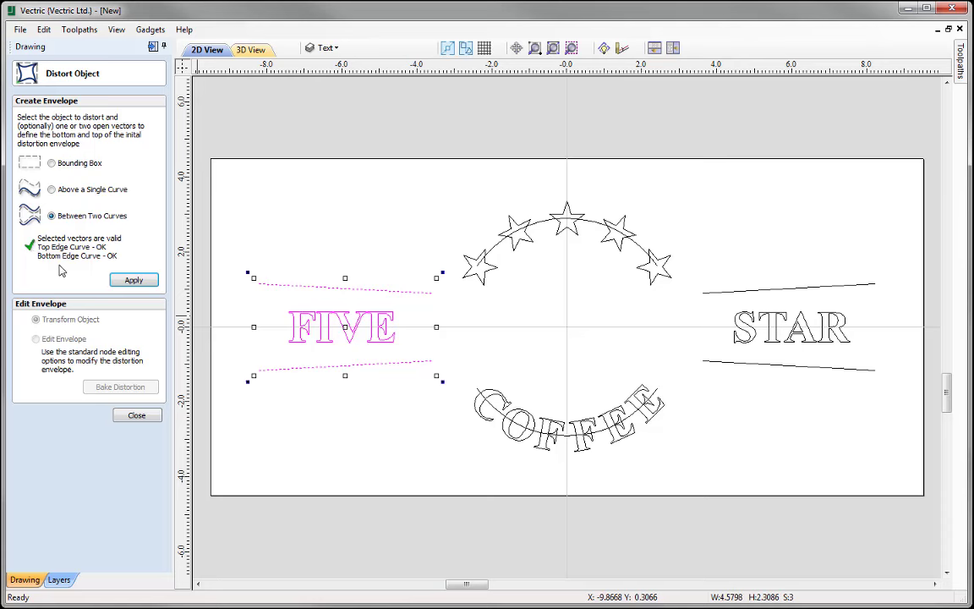
click(134, 280)
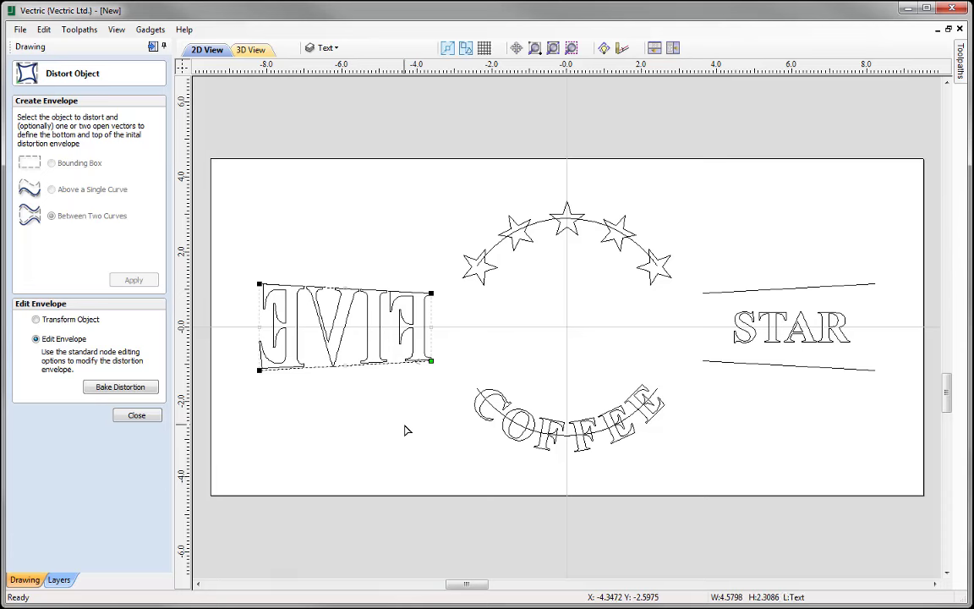
key(ctrl+z)
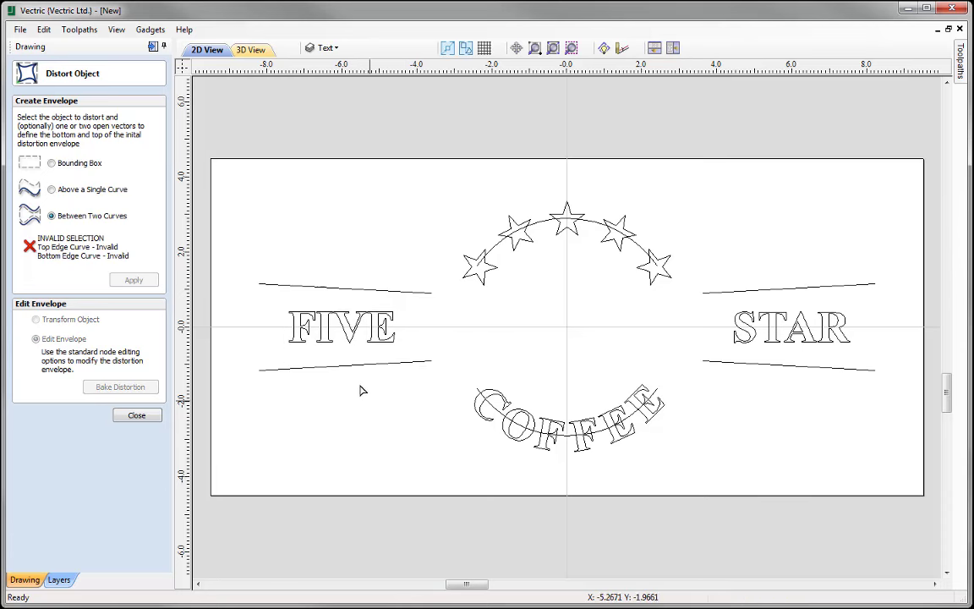
Make the outer left end node the start point of both sloping lines above and below FIVE
click(382, 366)
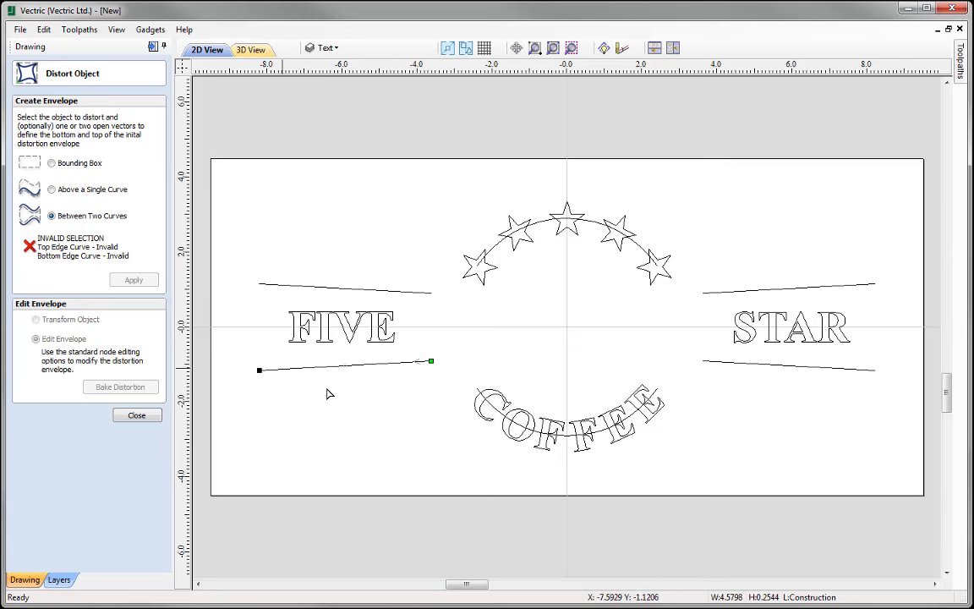
right_click(258, 369)
click(288, 437)
right_click(259, 284)
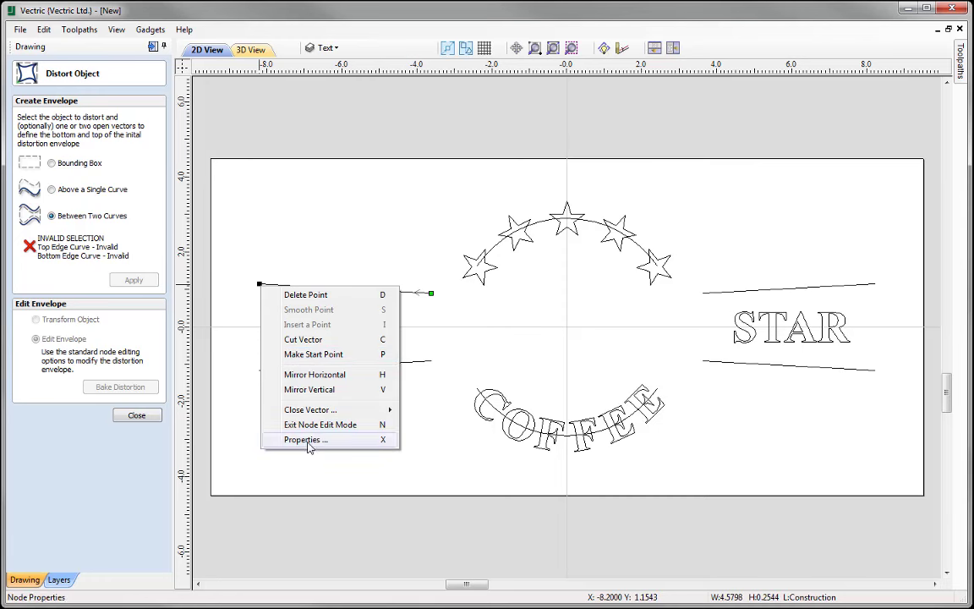
click(311, 355)
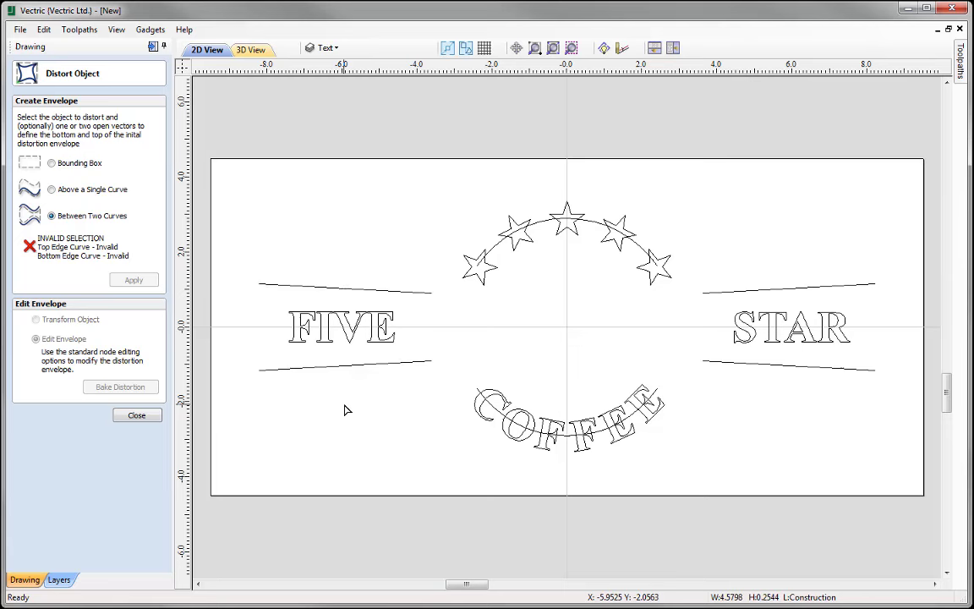
click(345, 410)
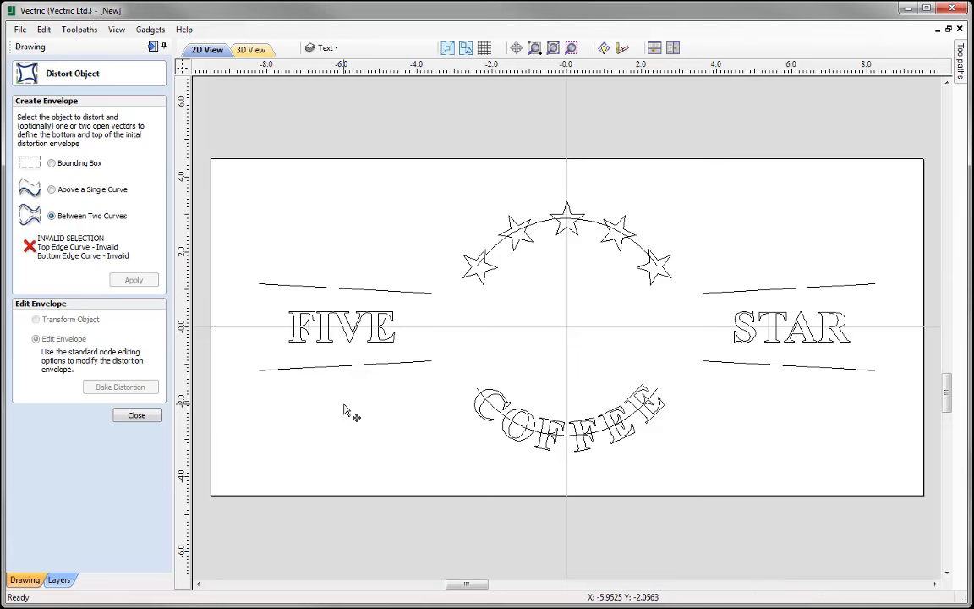
Distort FIVE between its two sloping lines with the Between Two Curves envelope
click(328, 334)
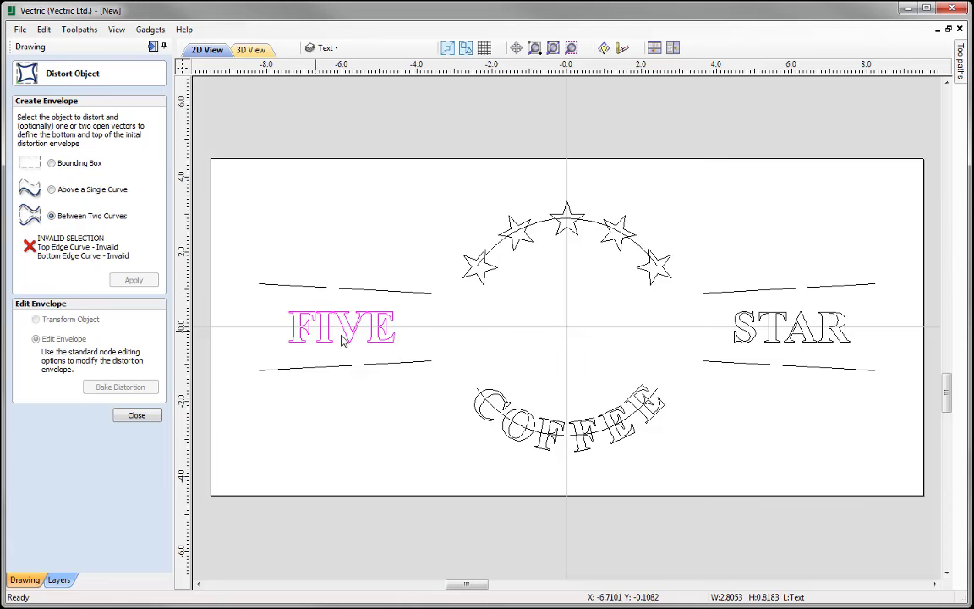
shift+click(329, 369)
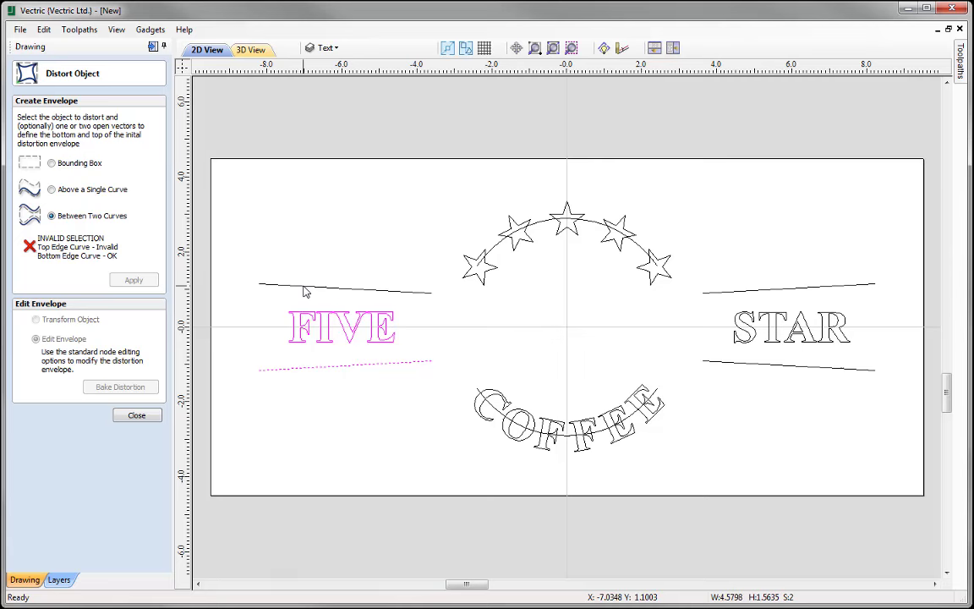
shift+click(306, 291)
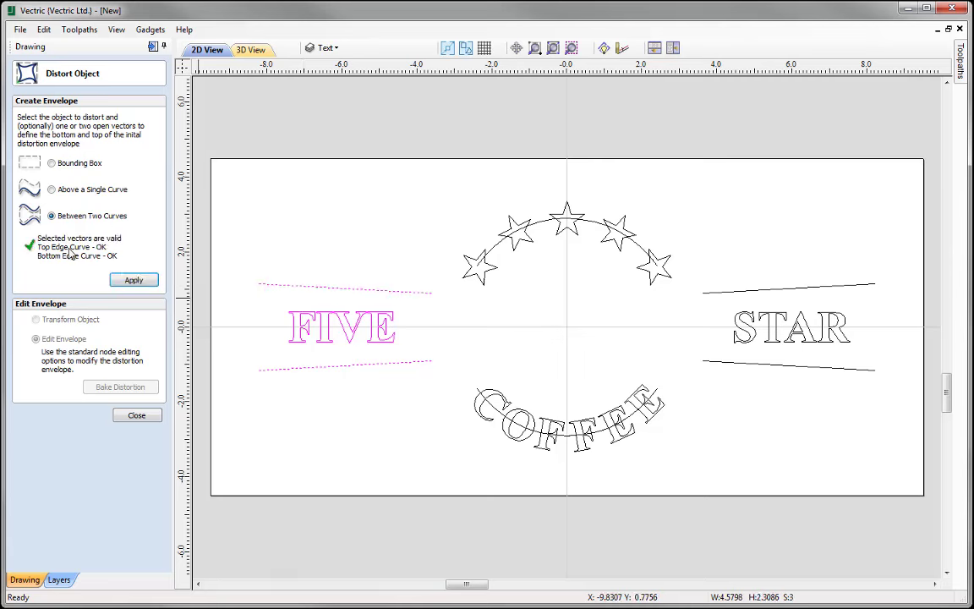
click(137, 282)
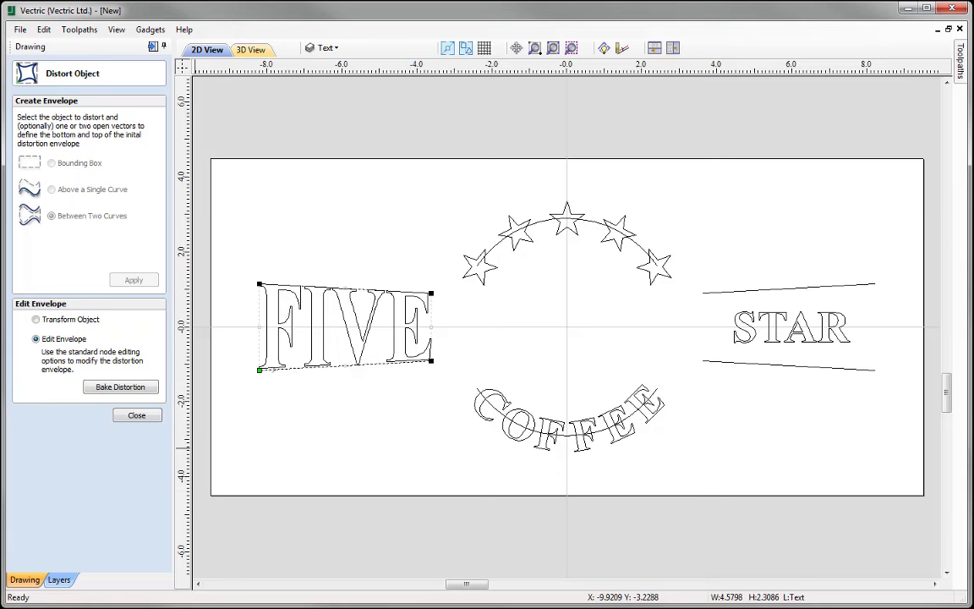
Transform the distorted FIVE, stretching it downward to meet the lower sloping line, about 2.36 inches high
scroll(351, 396, up, 2)
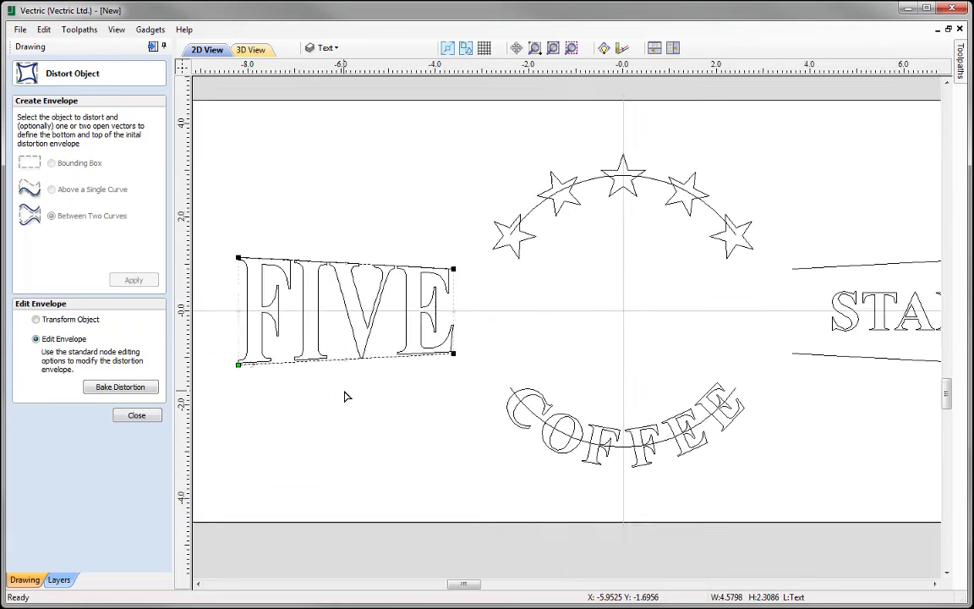
scroll(312, 398, down, 1)
scroll(218, 313, up, 1)
scroll(220, 296, up, 3)
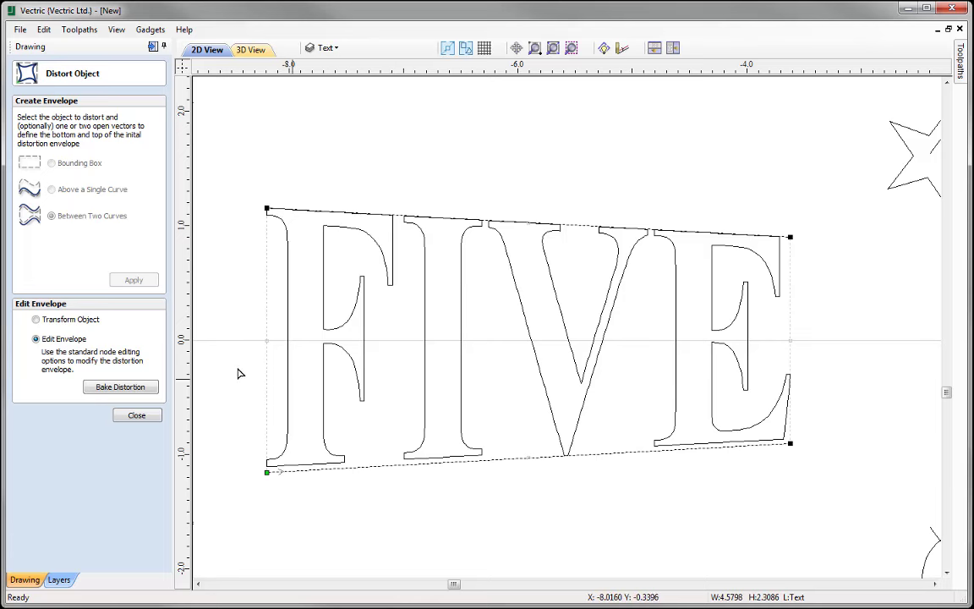
click(71, 320)
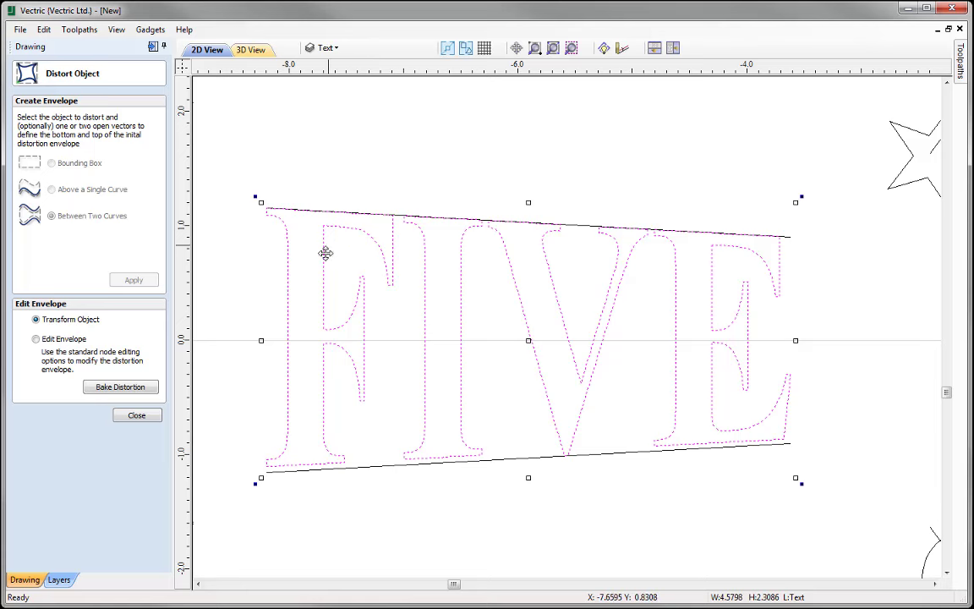
click(528, 477)
drag(528, 477, 526, 476)
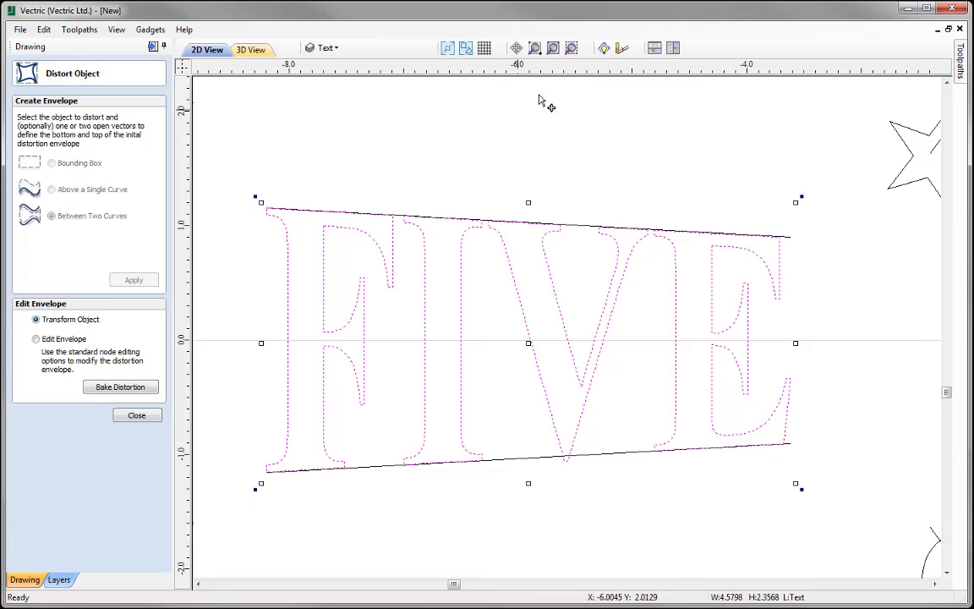
click(553, 48)
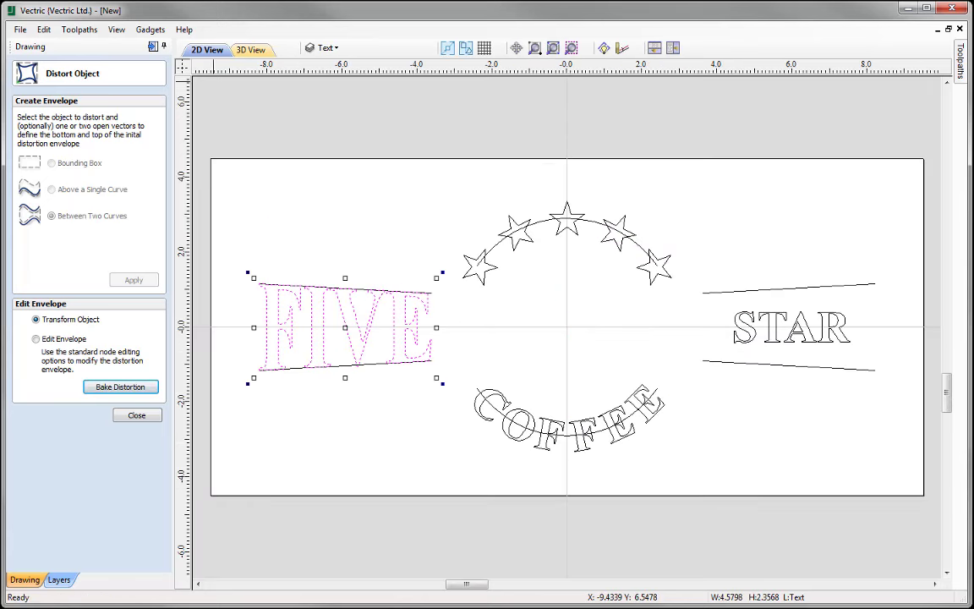
Distort STAR between its upper and lower sloping lines with the Between Two Curves envelope
click(765, 338)
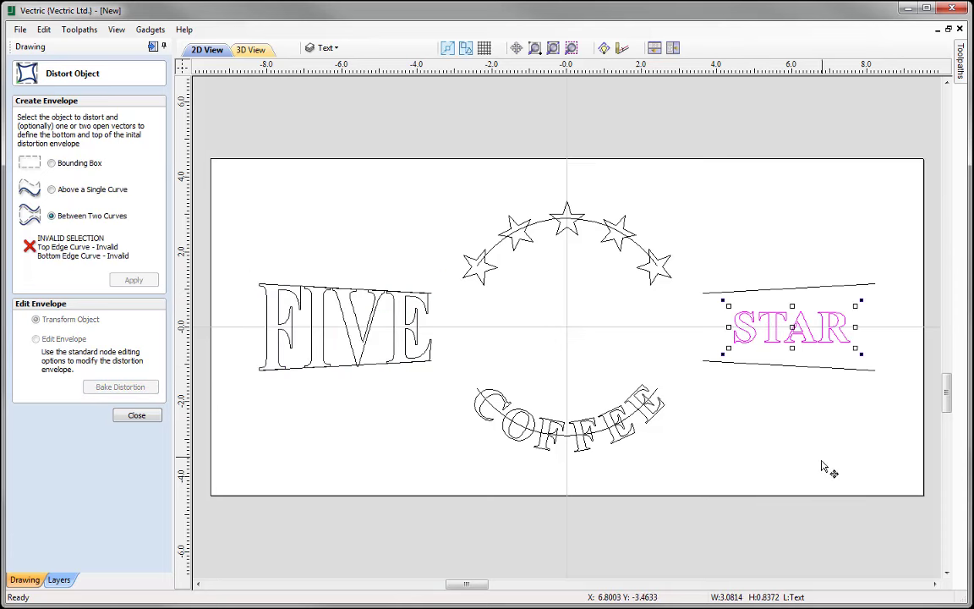
shift+click(842, 370)
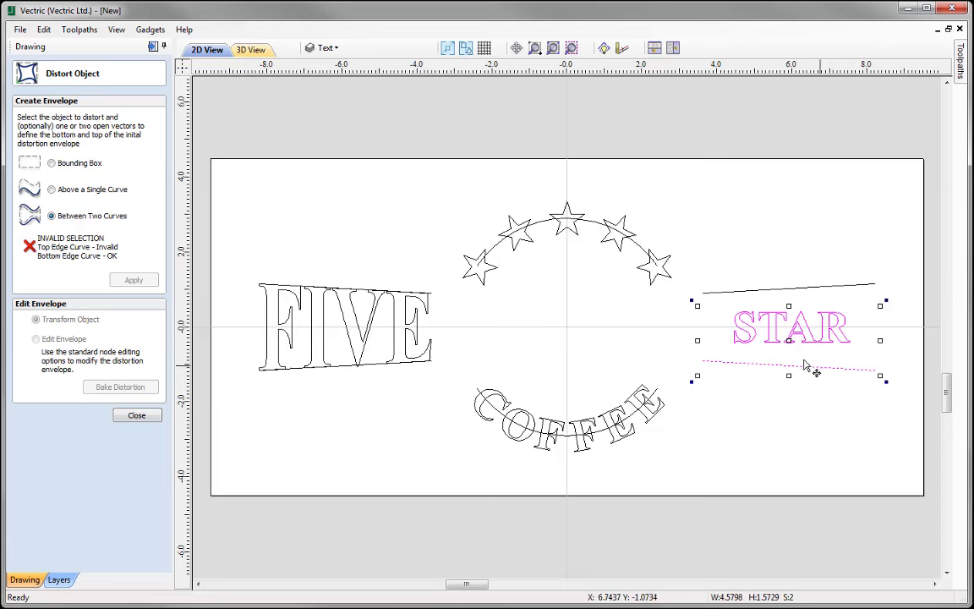
shift+click(727, 281)
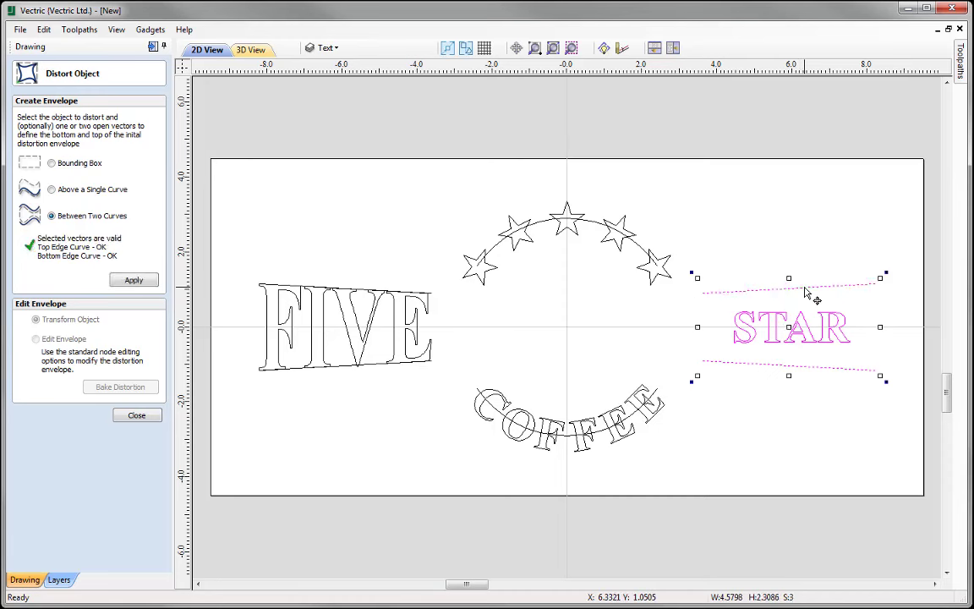
click(132, 281)
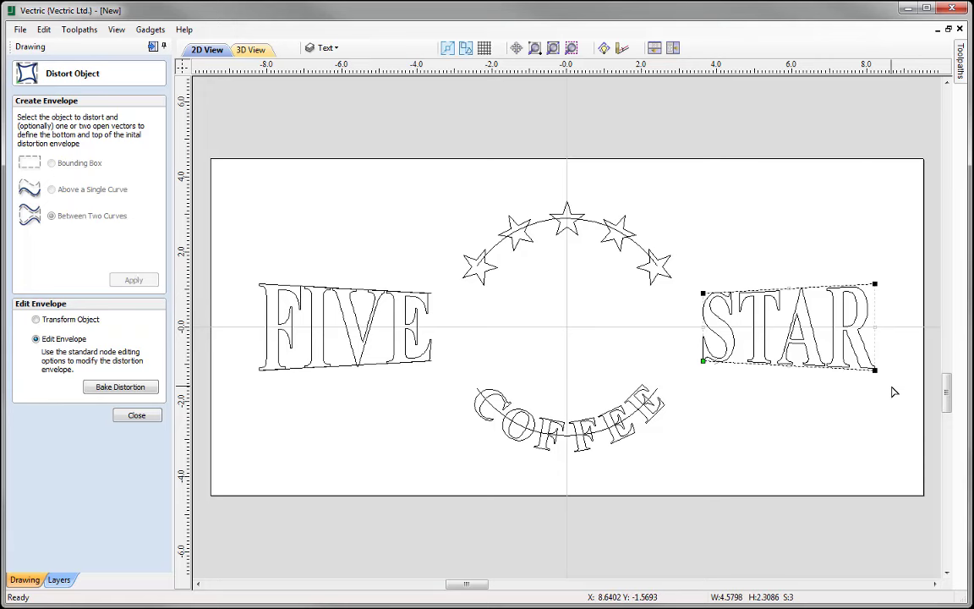
Transform the distorted STAR, stretching it up and down to meet both sloping lines, about 2.4 inches high
scroll(903, 336, up, 4)
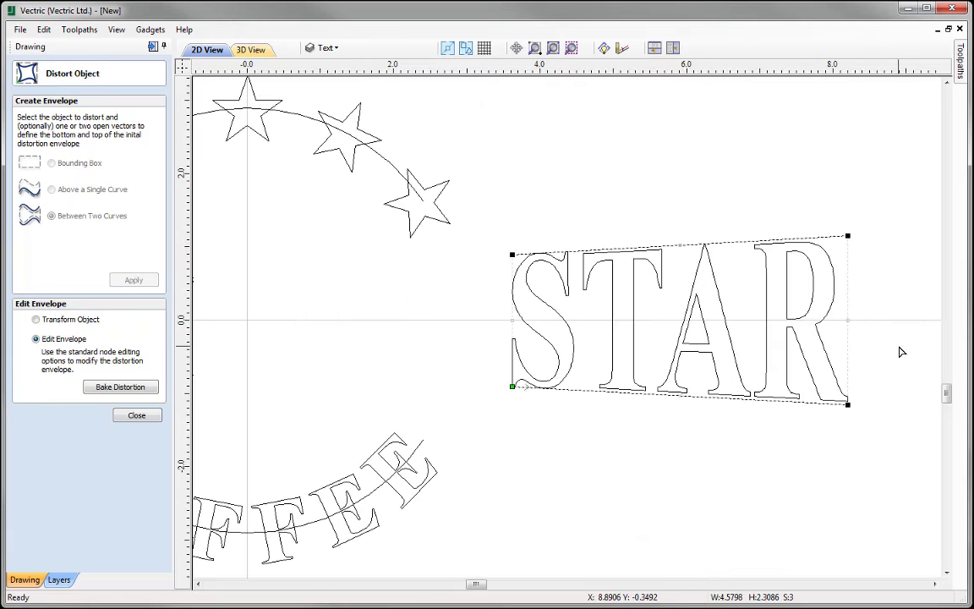
scroll(901, 352, up, 1)
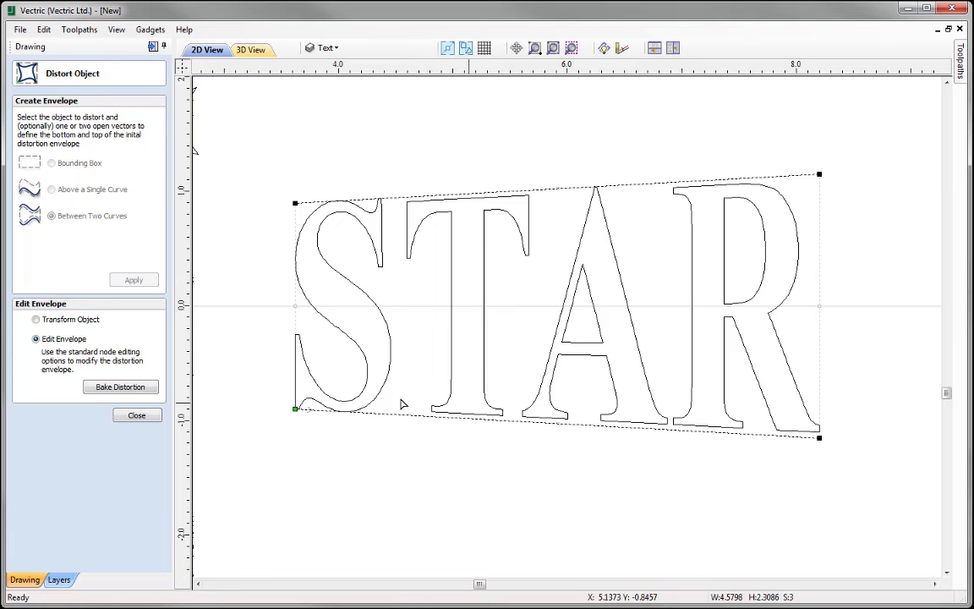
click(58, 322)
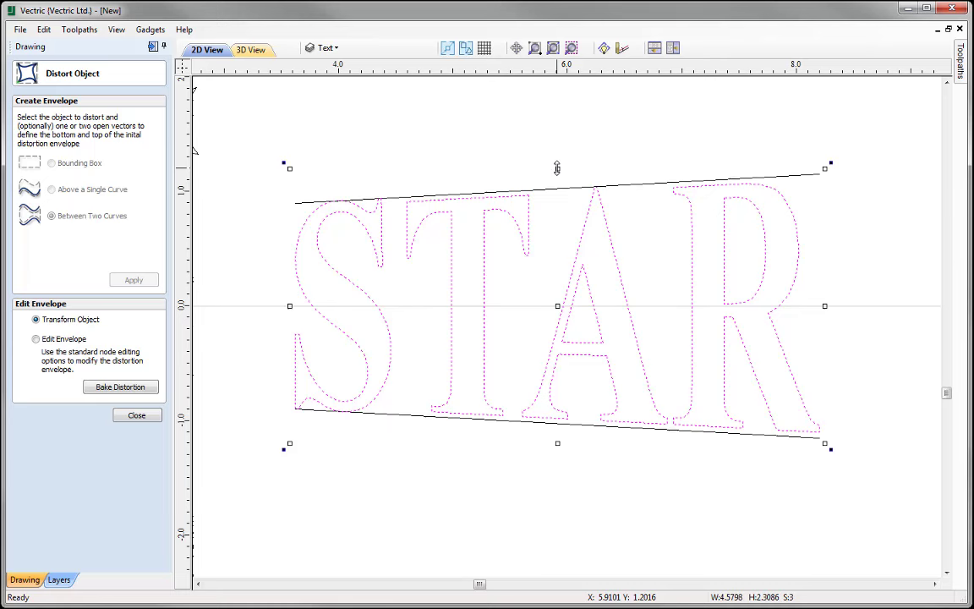
click(556, 167)
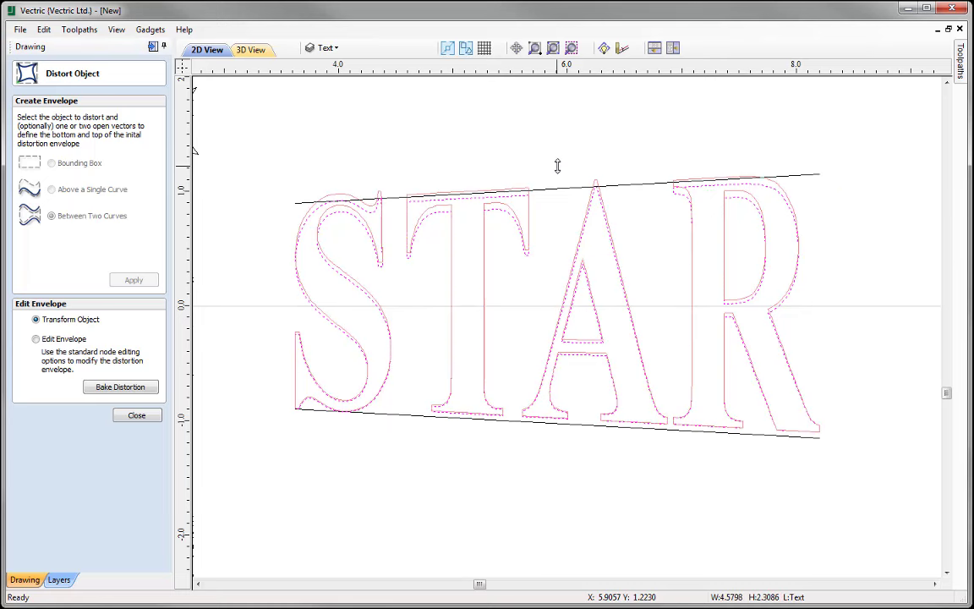
click(502, 205)
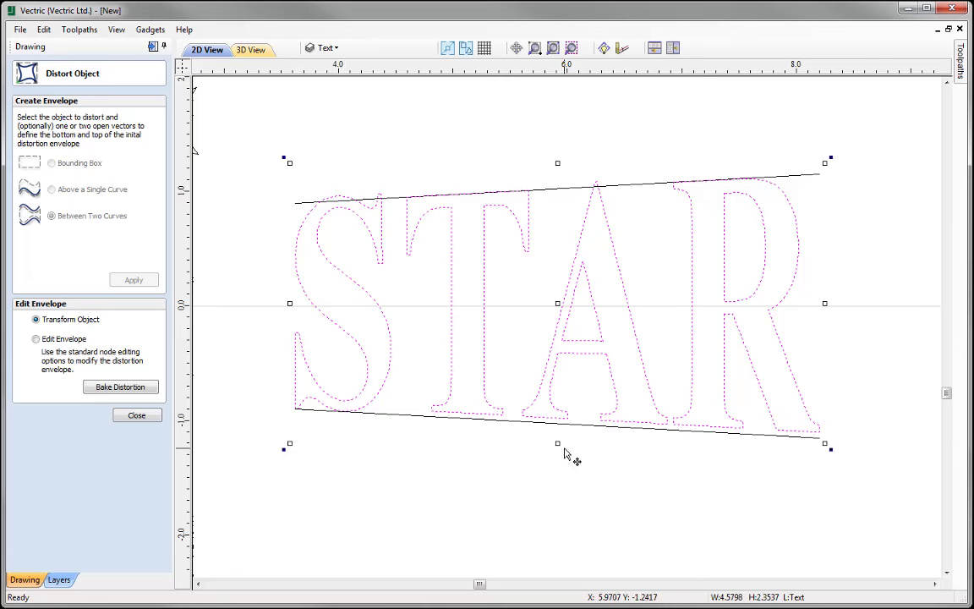
drag(559, 447, 559, 443)
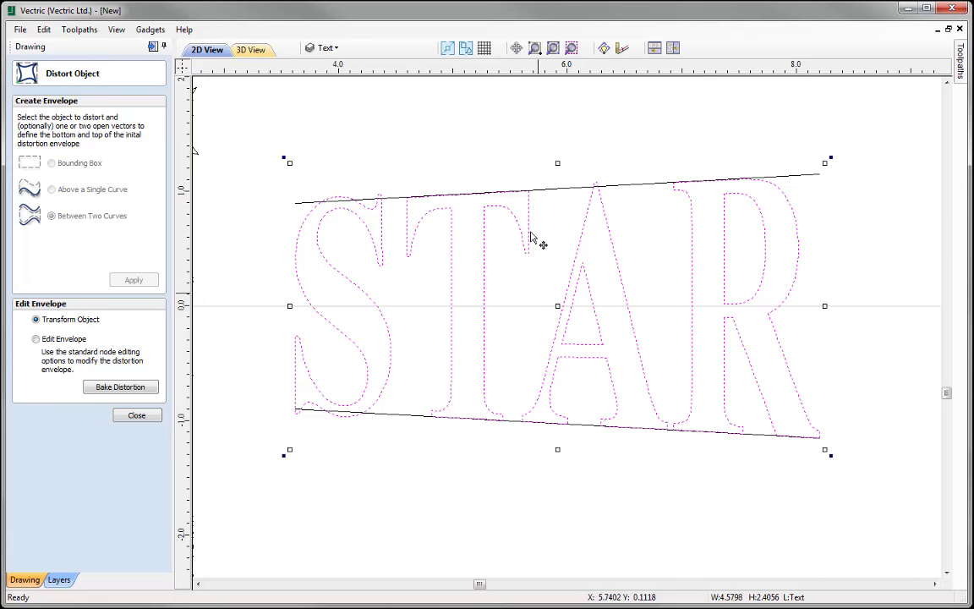
Bake the distortion of the STAR lettering and deselect it
click(571, 48)
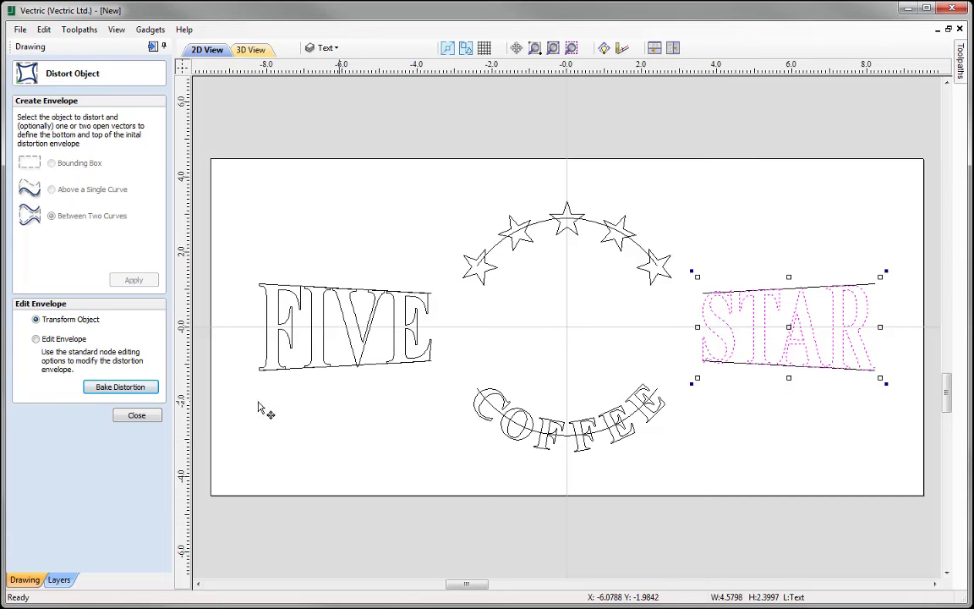
click(123, 392)
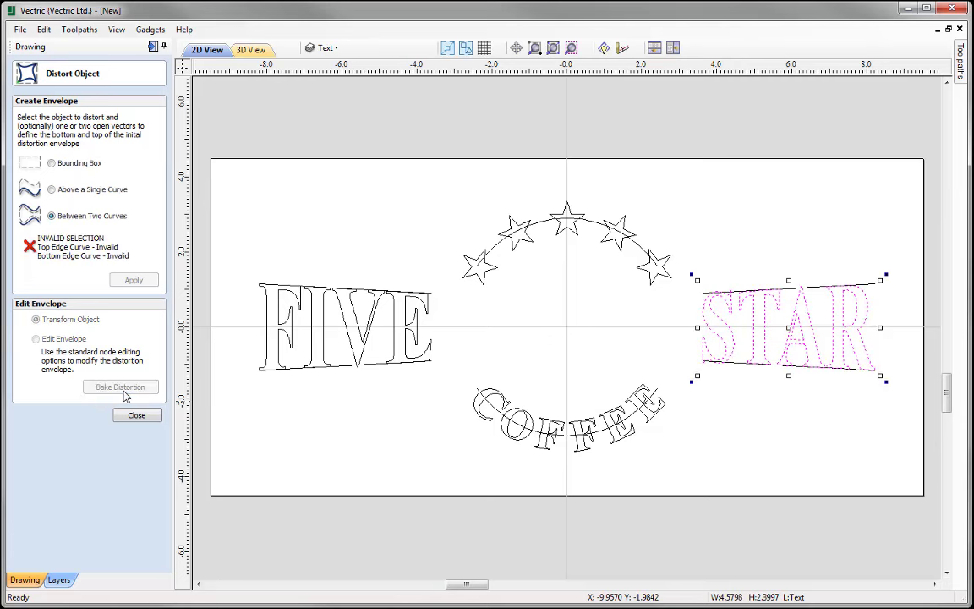
click(742, 360)
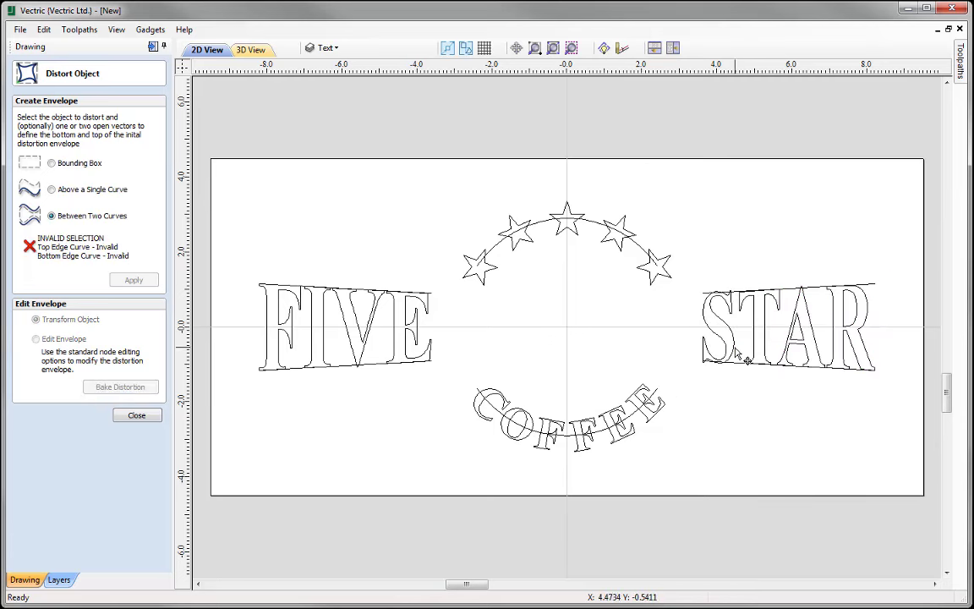
Check the baked STAR letters by selecting them individually, and clear the selection
click(737, 359)
click(769, 362)
click(799, 359)
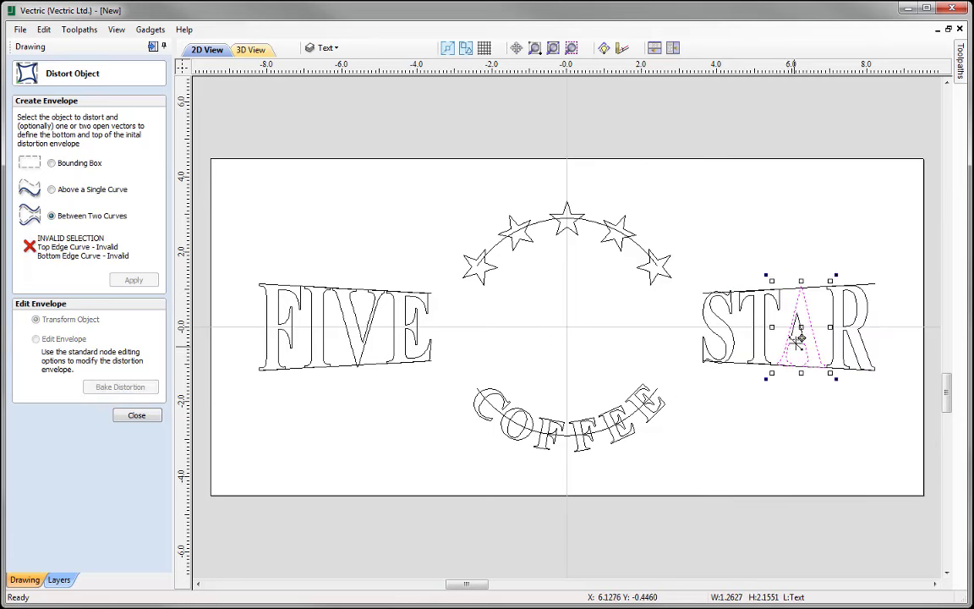
click(846, 358)
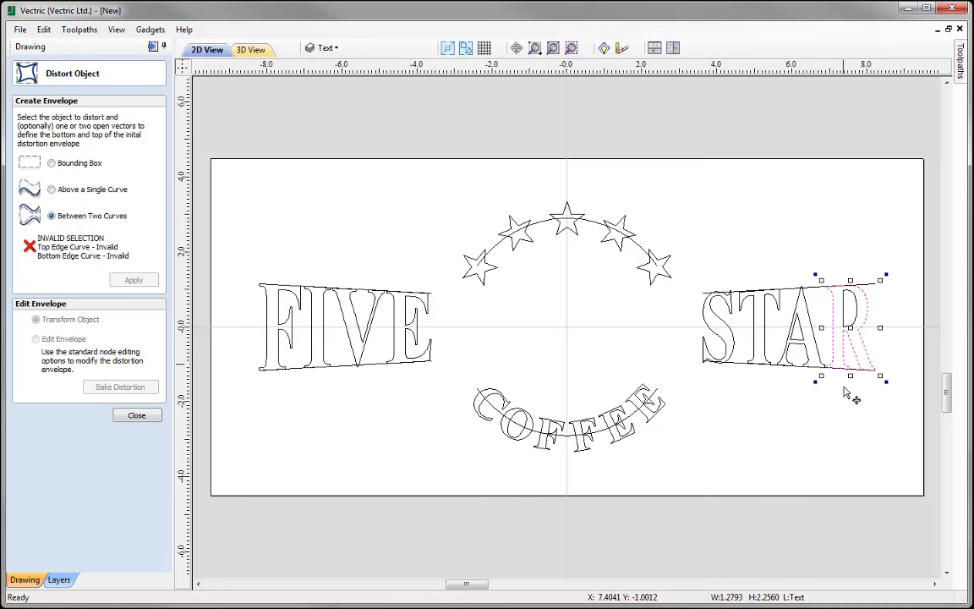
click(848, 463)
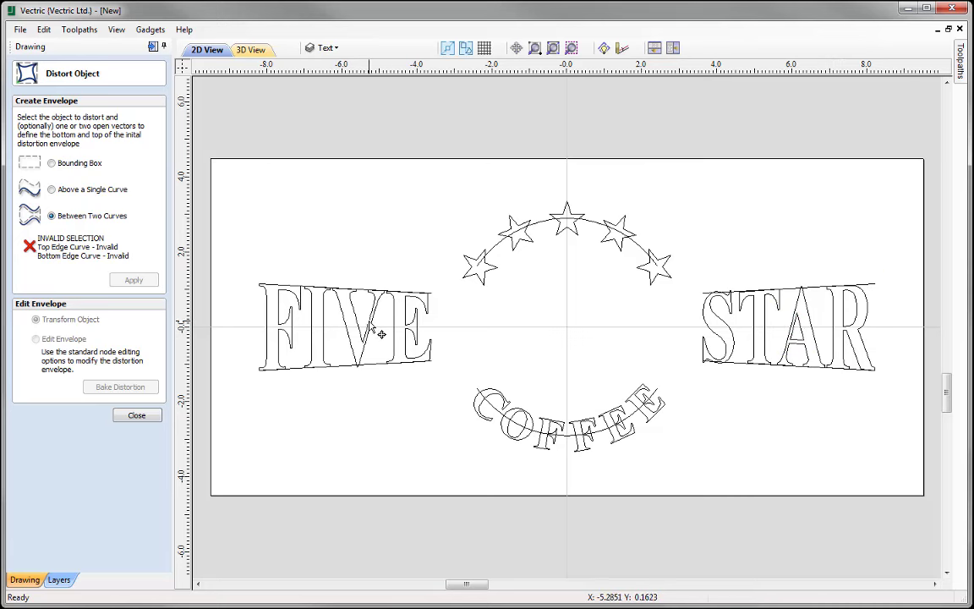
Bake the distortion of the FIVE lettering and close the Distort Object tool
click(336, 295)
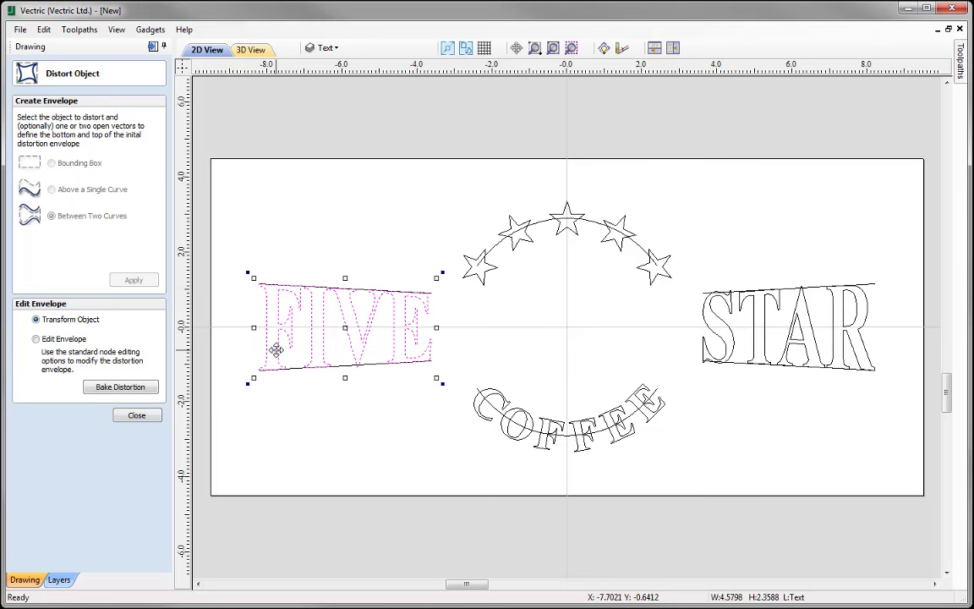
click(113, 386)
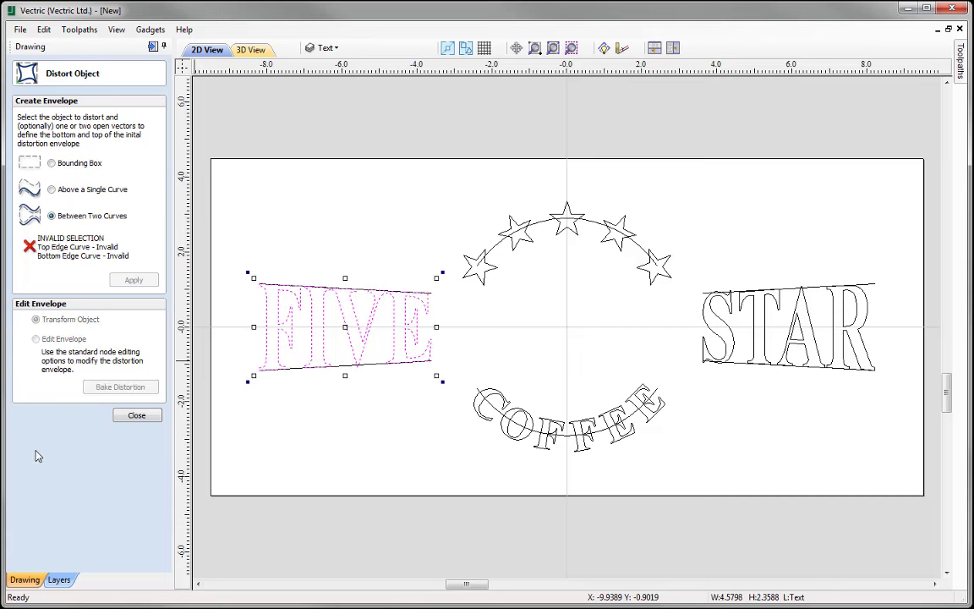
click(137, 415)
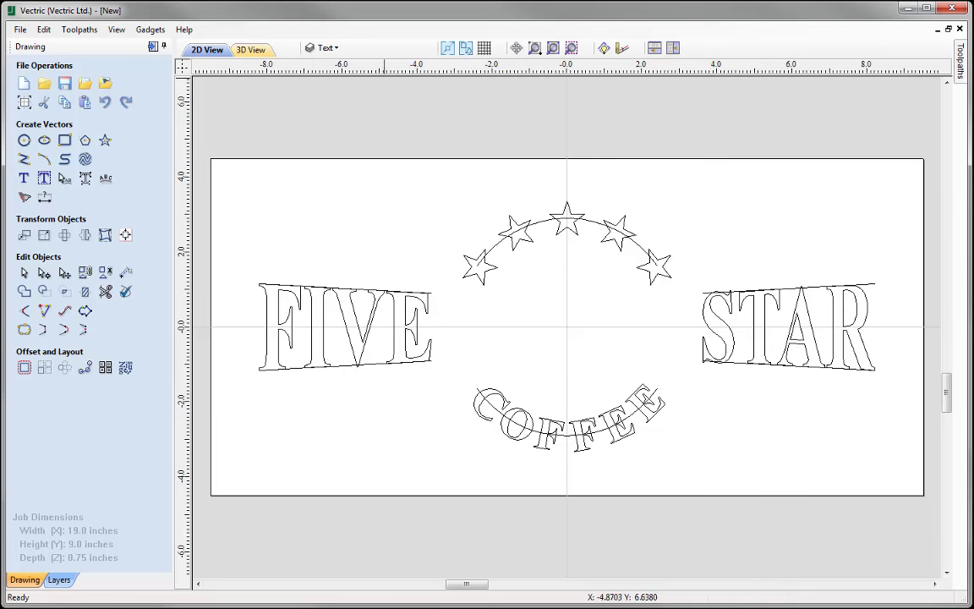
Hide the Construction layer and show the Outline Shape layer alongside the text
click(326, 48)
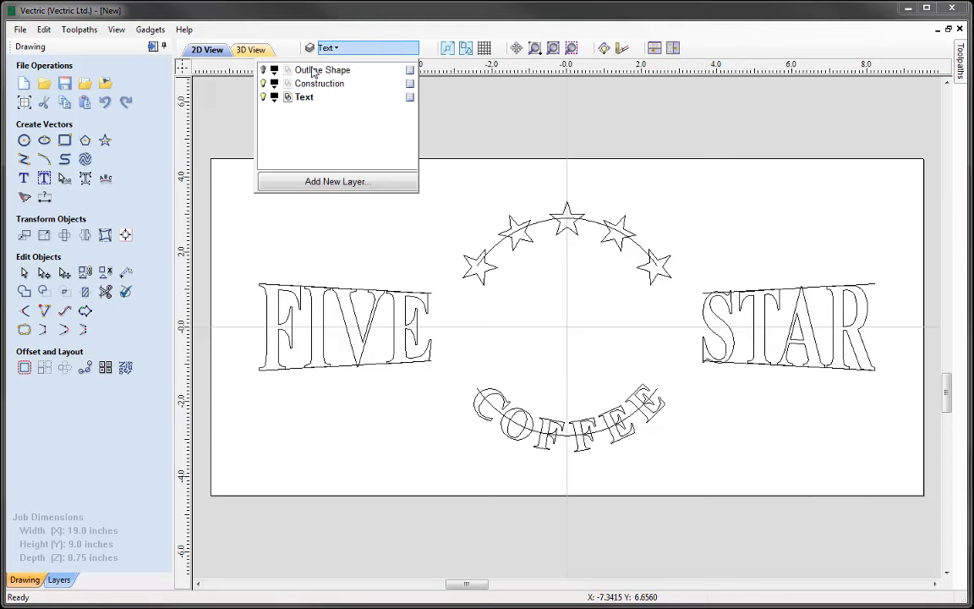
click(263, 83)
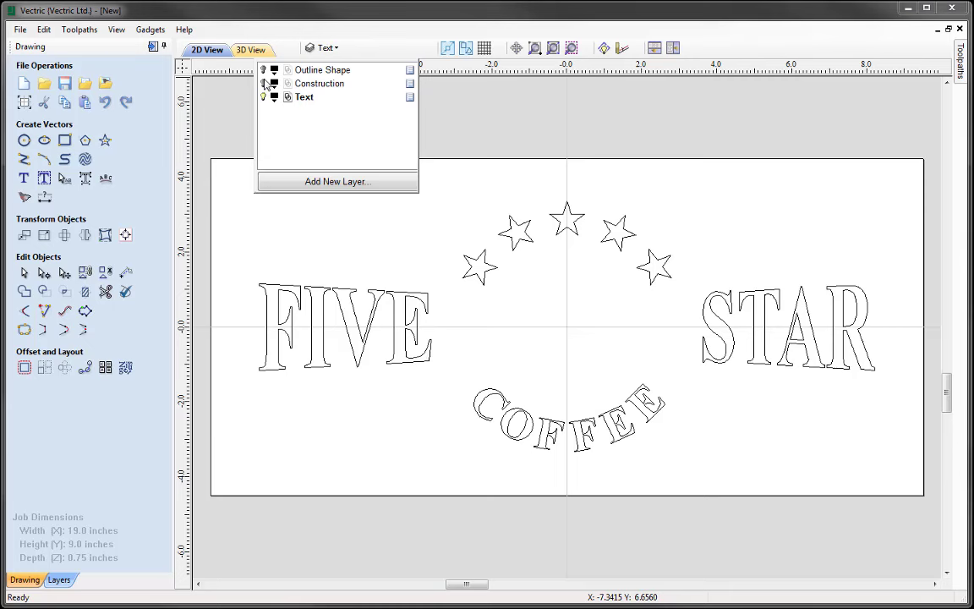
click(264, 70)
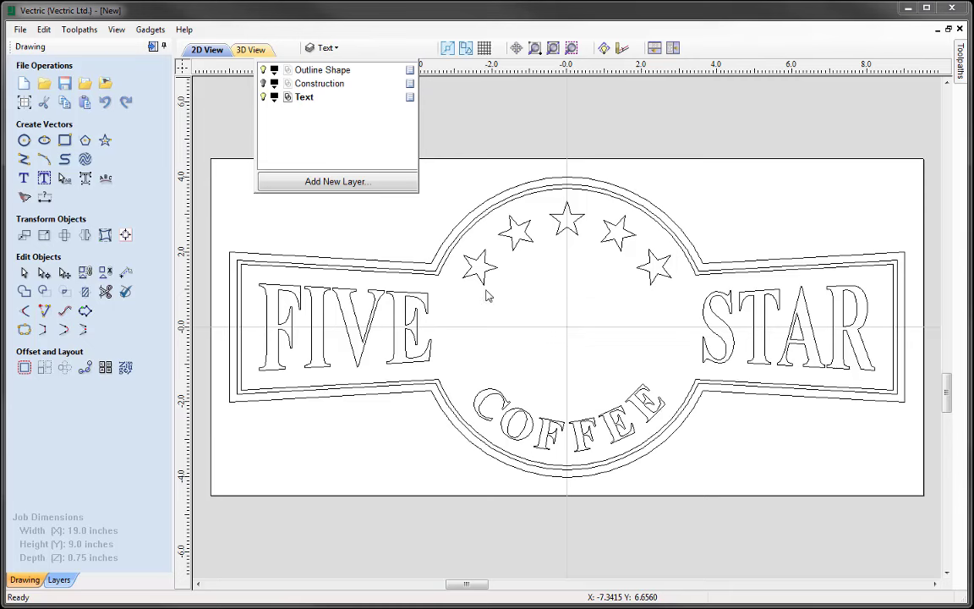
Add a new layer named Center Graphic and hide the Text and Outline Shape layers
click(321, 183)
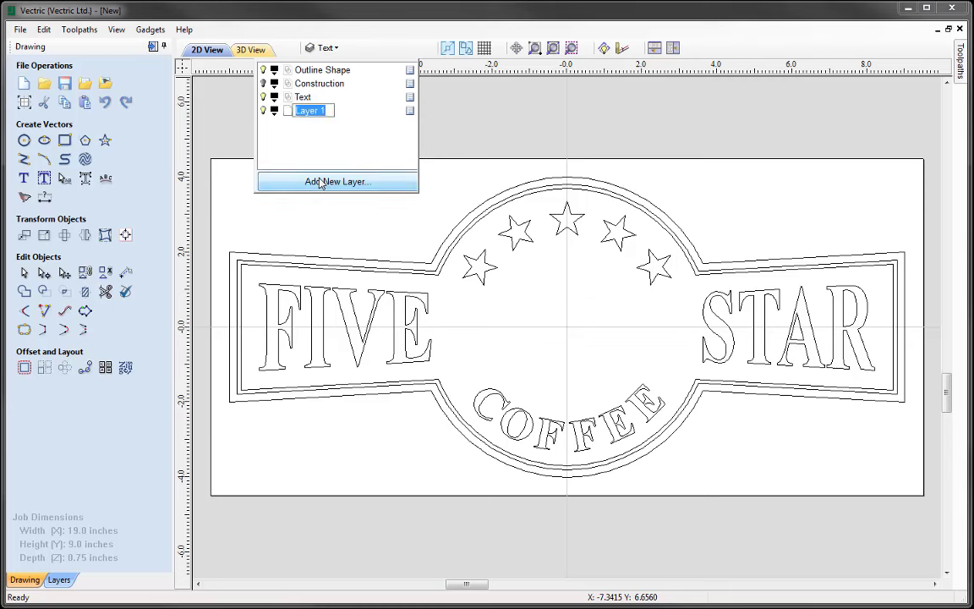
text(Center Graphic)
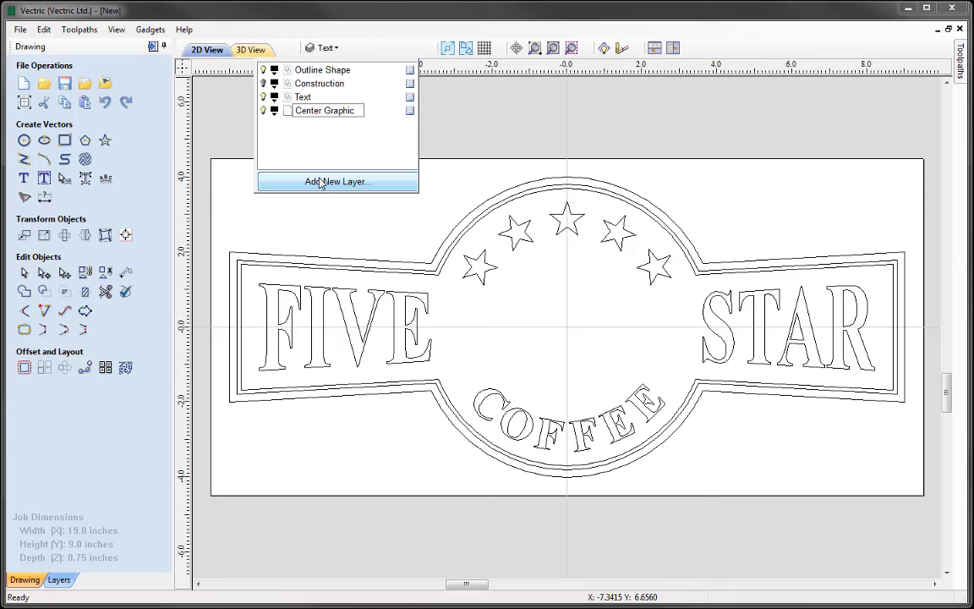
key(Return)
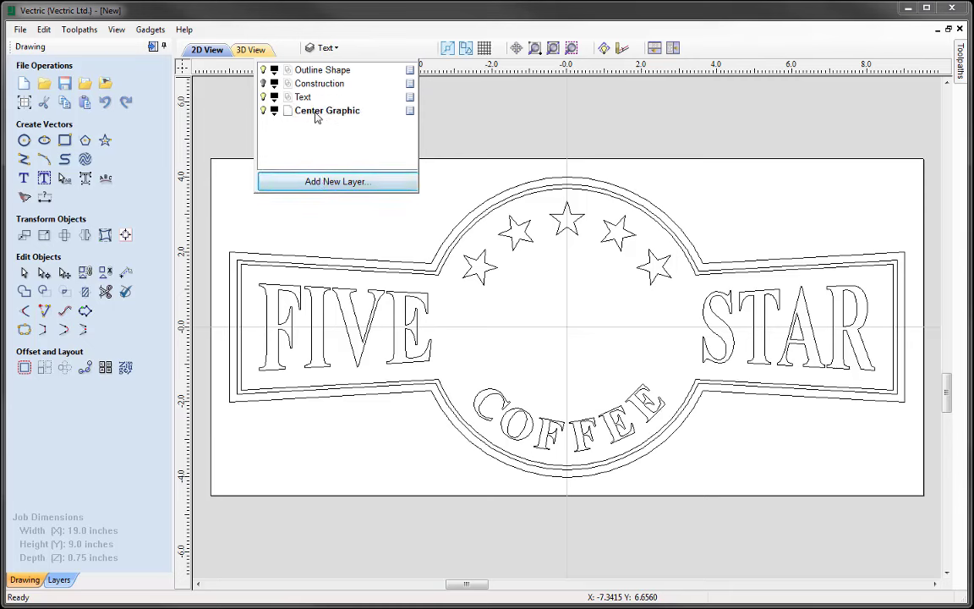
click(263, 98)
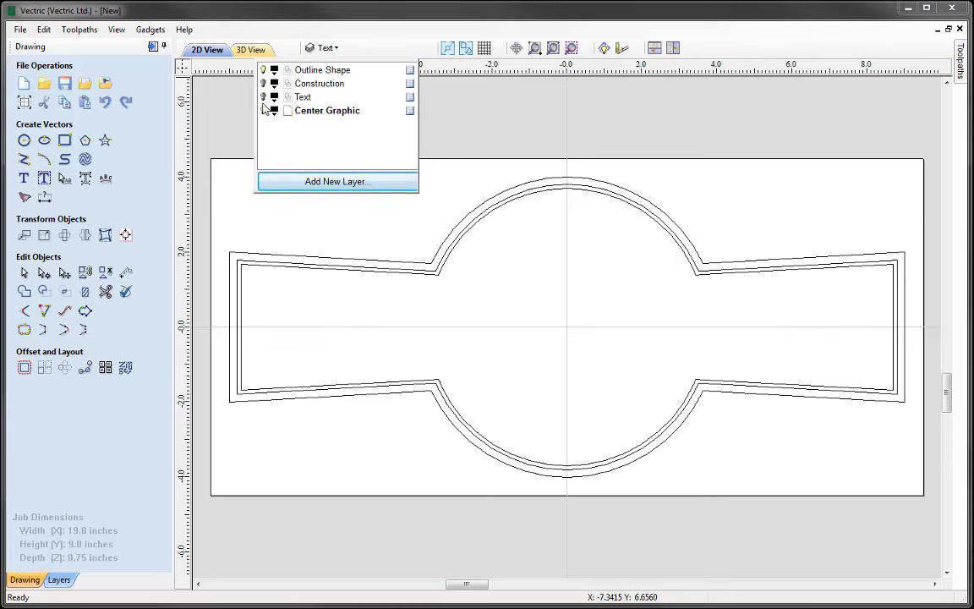
click(263, 71)
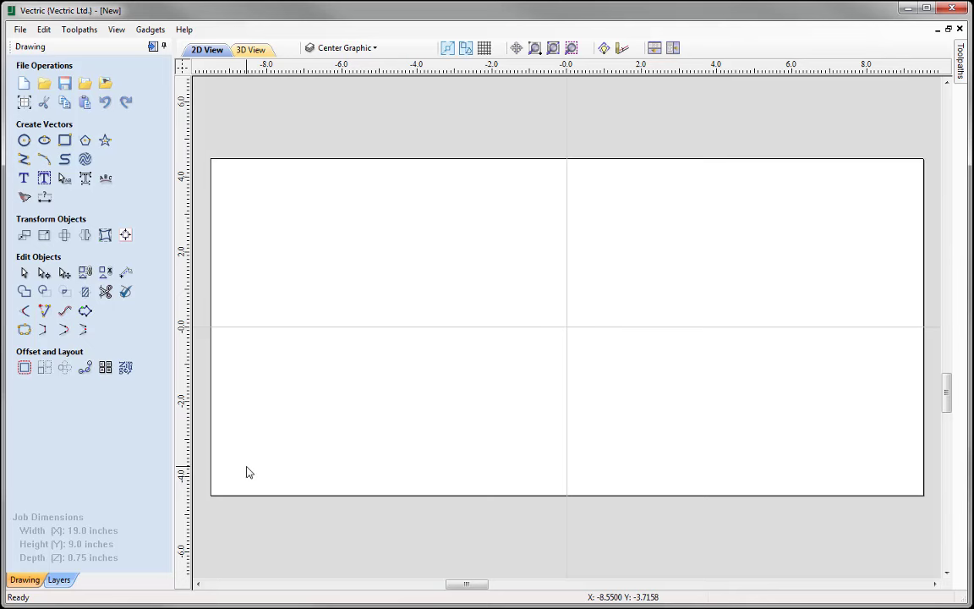
Import the Coffee-Mug.JPG image into the drawing and deselect it
click(105, 85)
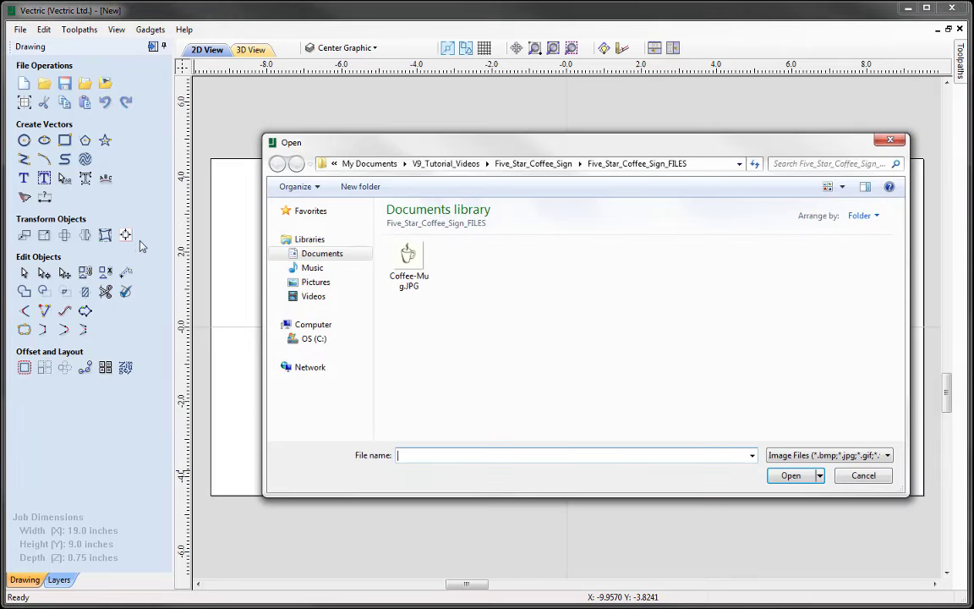
click(409, 269)
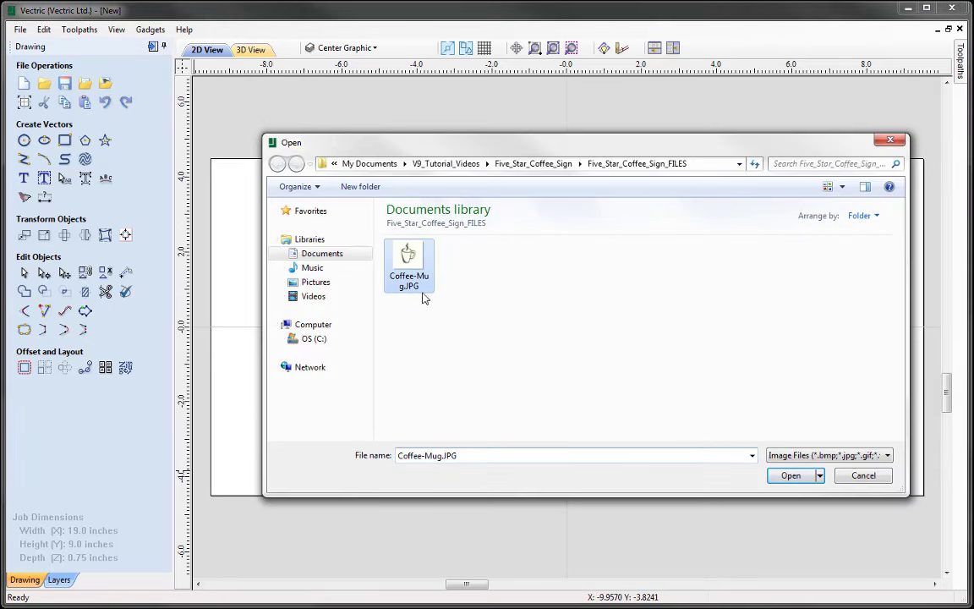
click(790, 476)
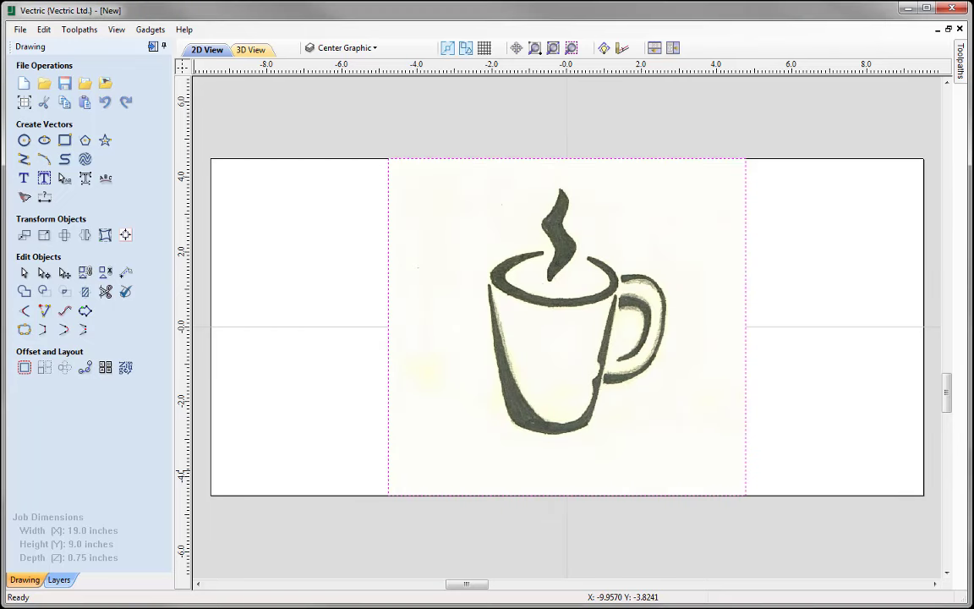
key(Escape)
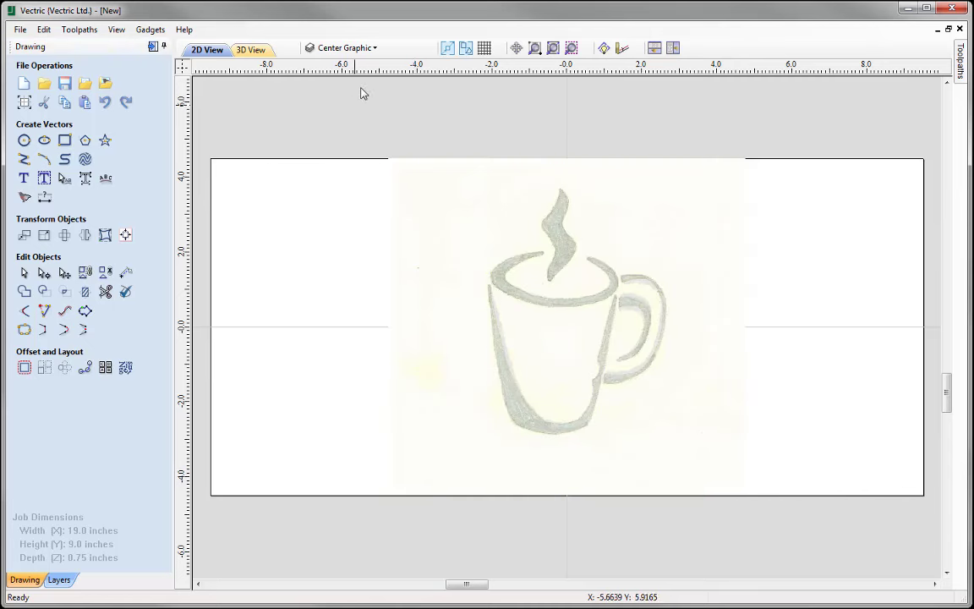
Check what the Bitmap Layer holds by switching its visibility off and on again
click(372, 48)
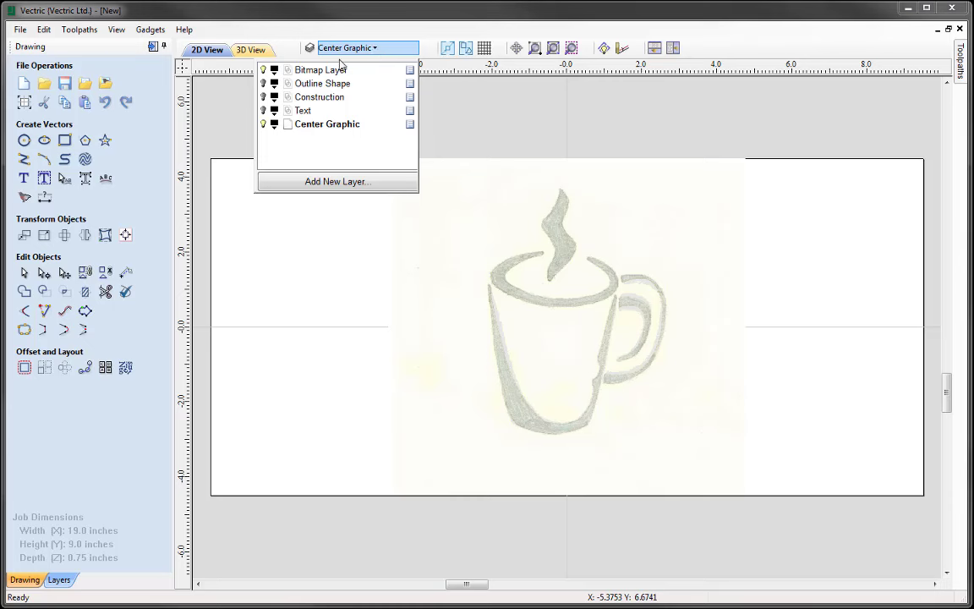
click(263, 70)
click(263, 70)
click(325, 261)
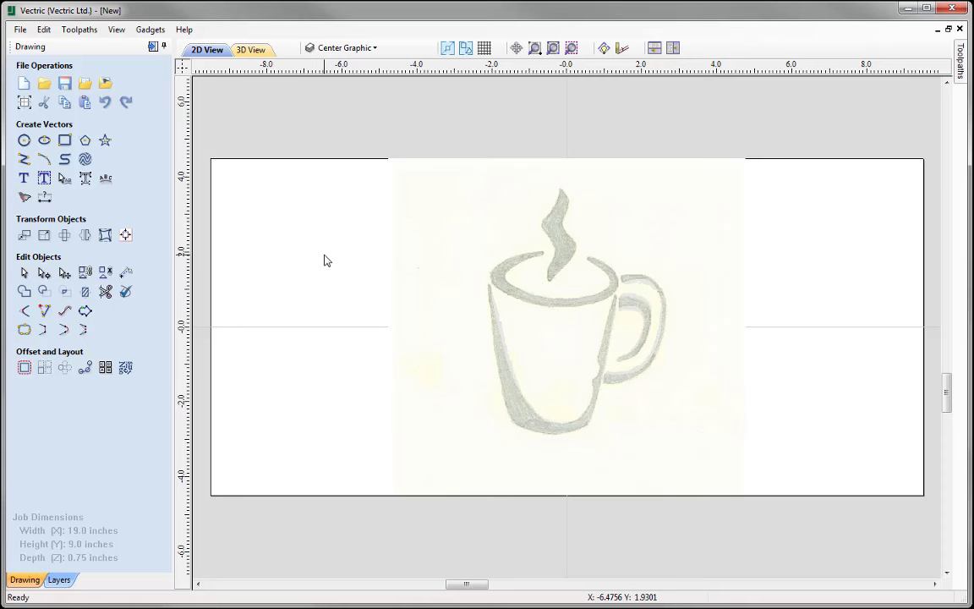
Start a Black / White bitmap trace of the coffee mug image, trying a 0.98 threshold before returning it to 0.50
click(589, 384)
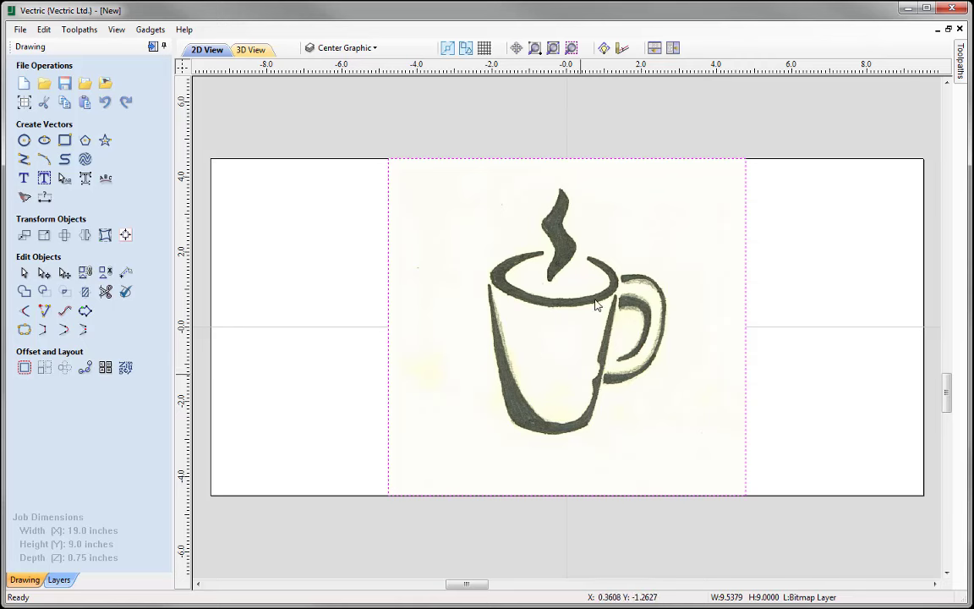
click(23, 199)
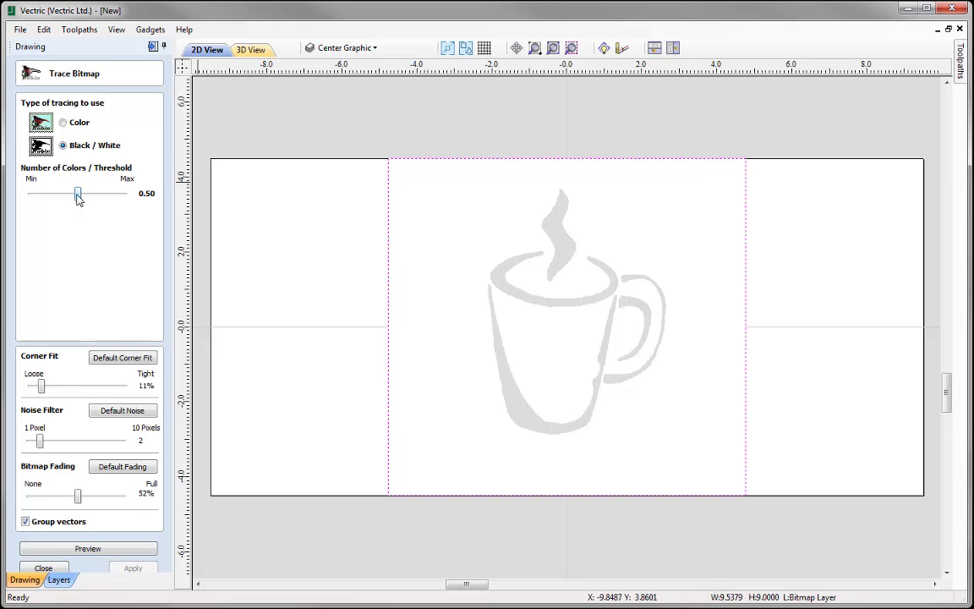
drag(78, 197, 122, 202)
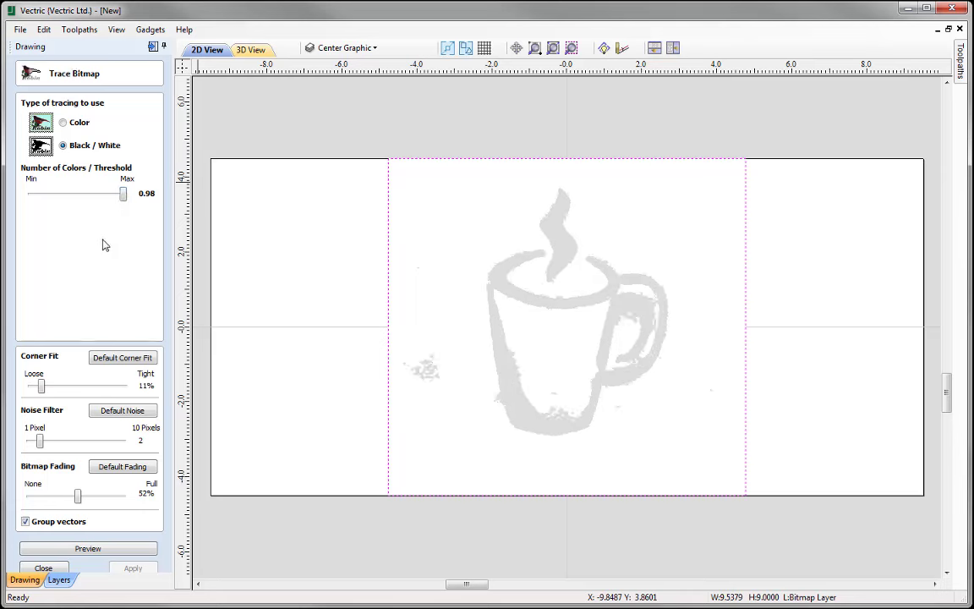
mouse_move(127, 200)
mouse_down()
mouse_move(64, 201)
mouse_move(81, 200)
mouse_up()
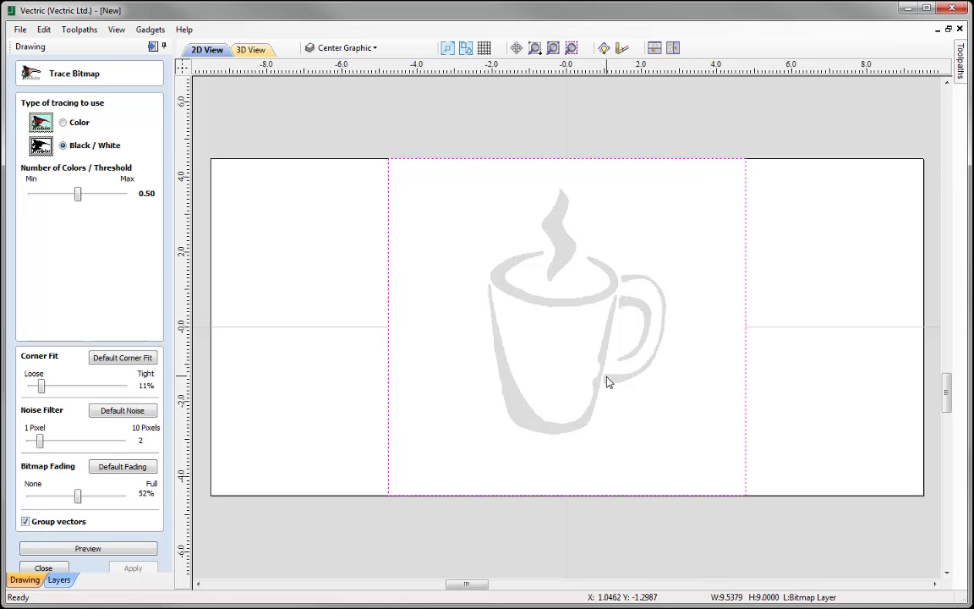
Set the trace's corner fit to 7%, preview the vectors and inspect the steam and rim outlines closely
drag(41, 389, 36, 394)
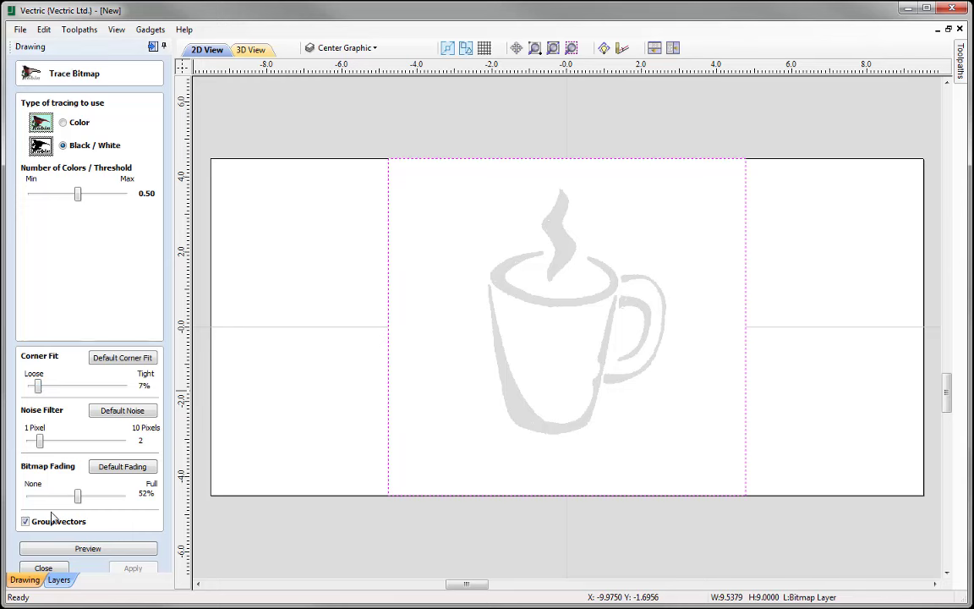
click(87, 549)
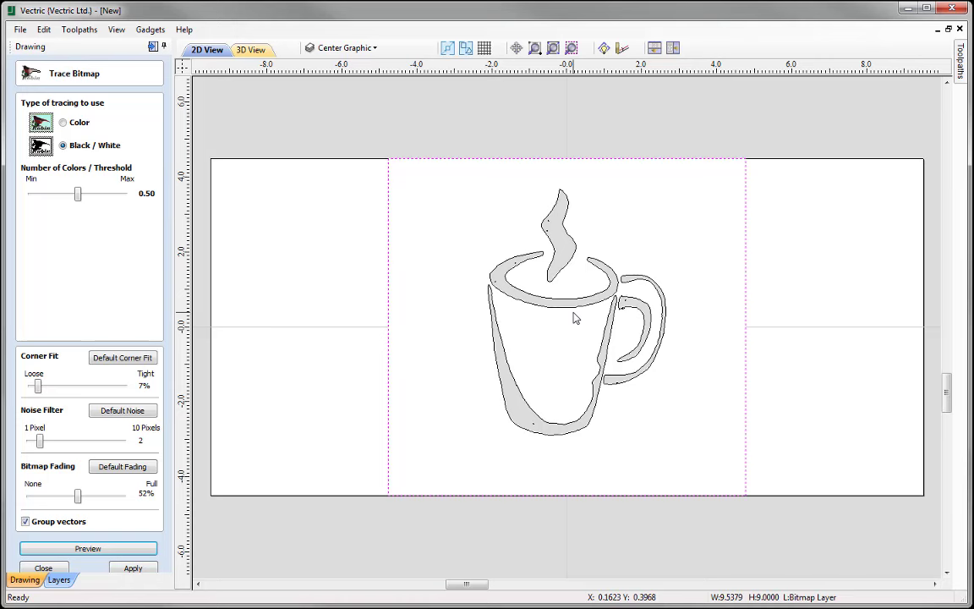
scroll(507, 224, up, 5)
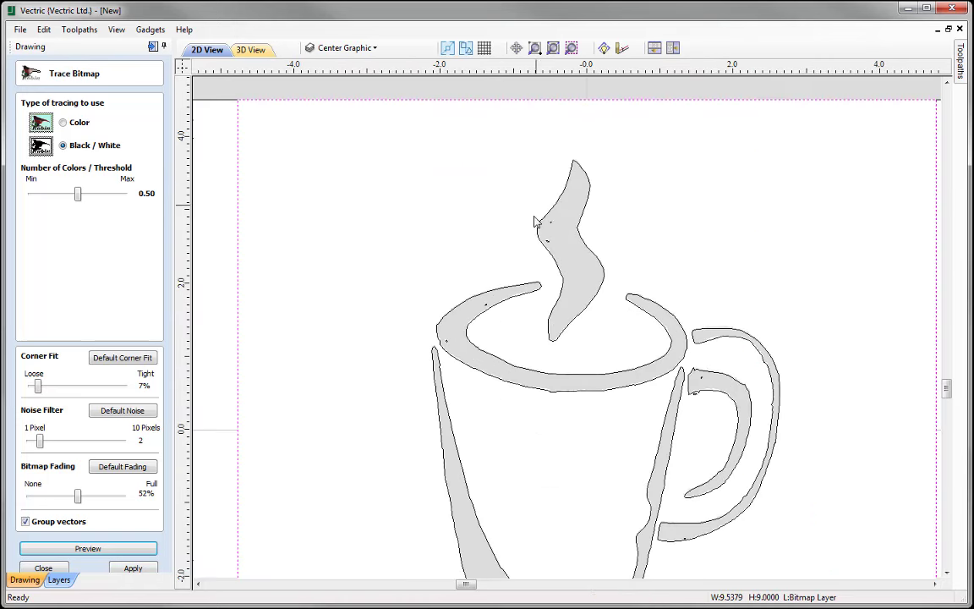
scroll(518, 224, up, 3)
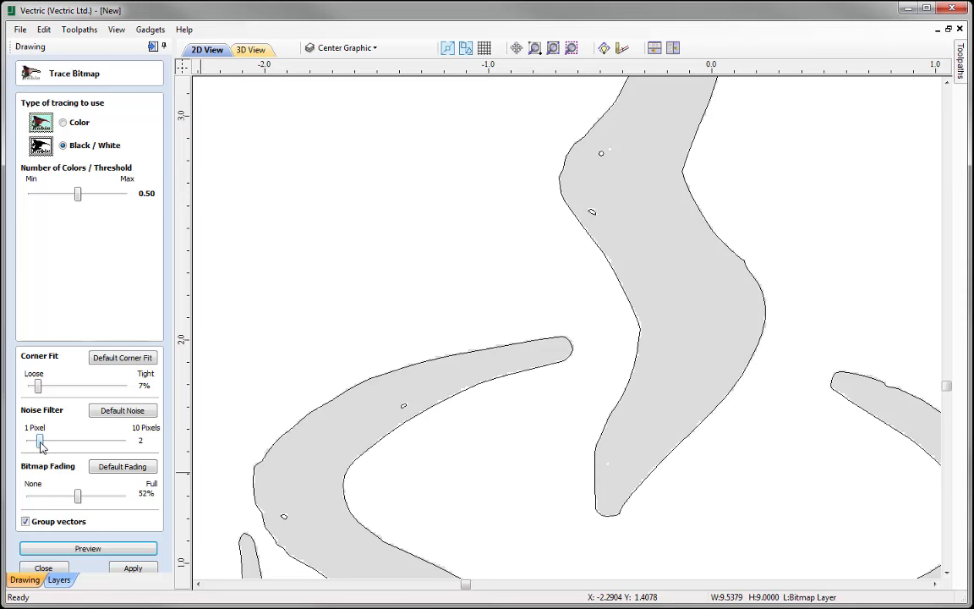
Raise the trace's noise filter to 10 pixels and preview the whole mug again
drag(39, 441, 125, 442)
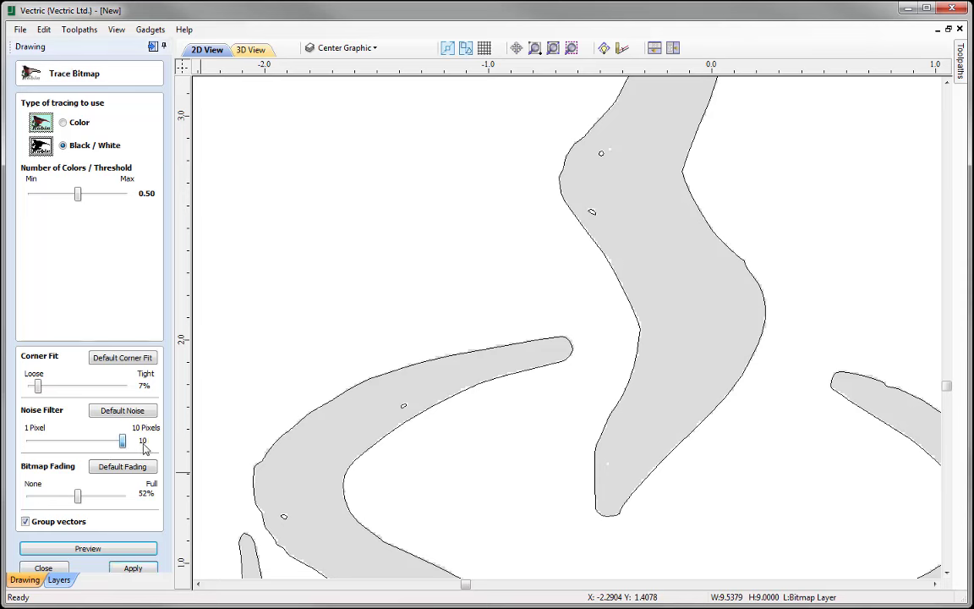
click(96, 551)
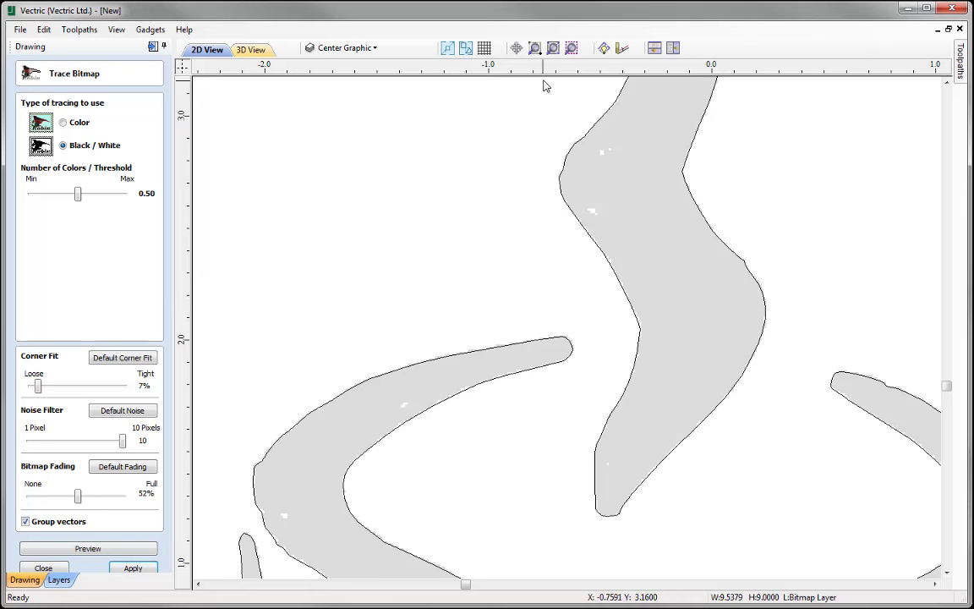
click(552, 47)
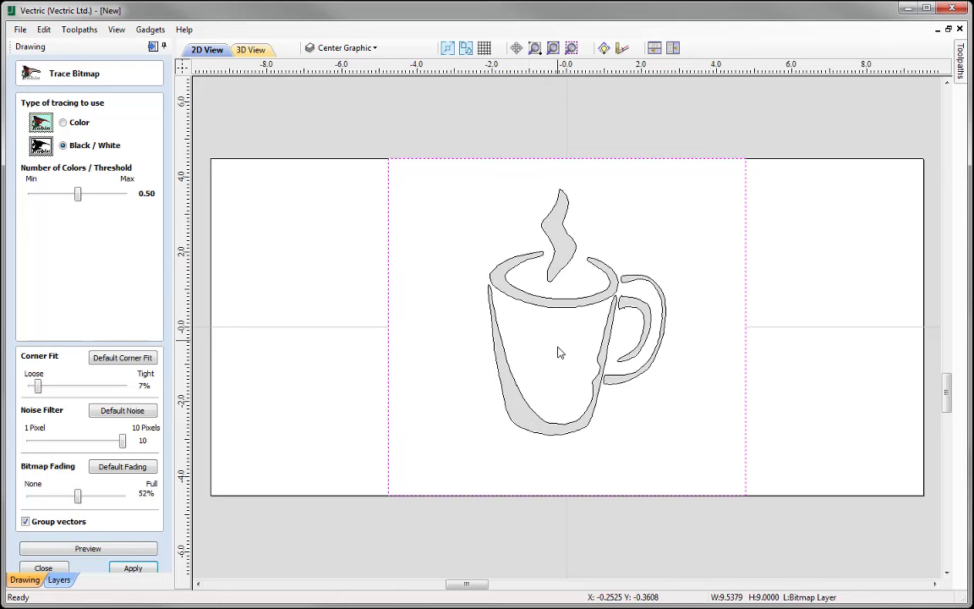
Set the bitmap fading to 50%, apply the mug trace, close the tracing tool and hide the Bitmap Layer
mouse_move(78, 497)
mouse_down()
mouse_move(90, 499)
mouse_move(56, 507)
mouse_move(85, 508)
mouse_move(76, 506)
mouse_up()
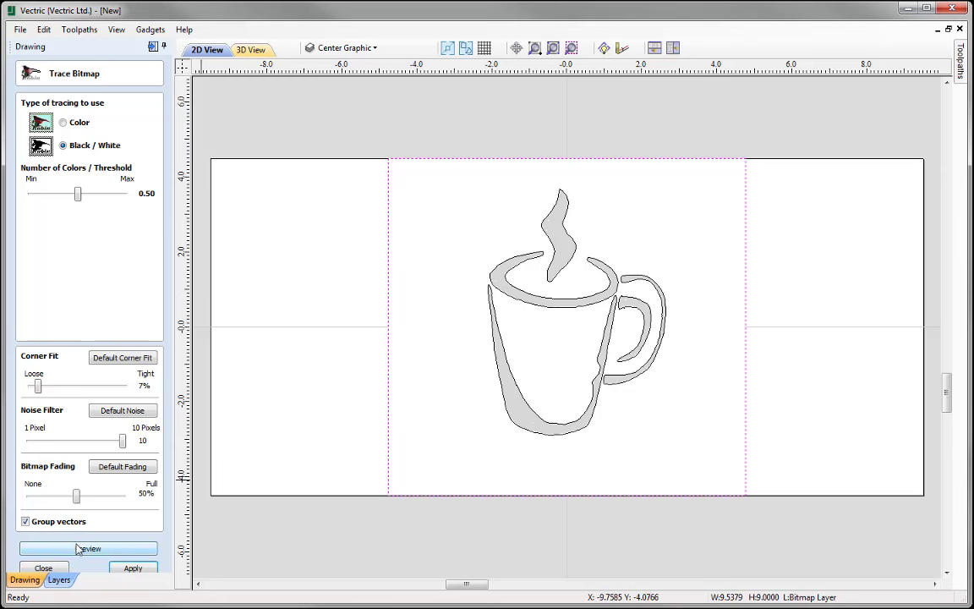
click(136, 569)
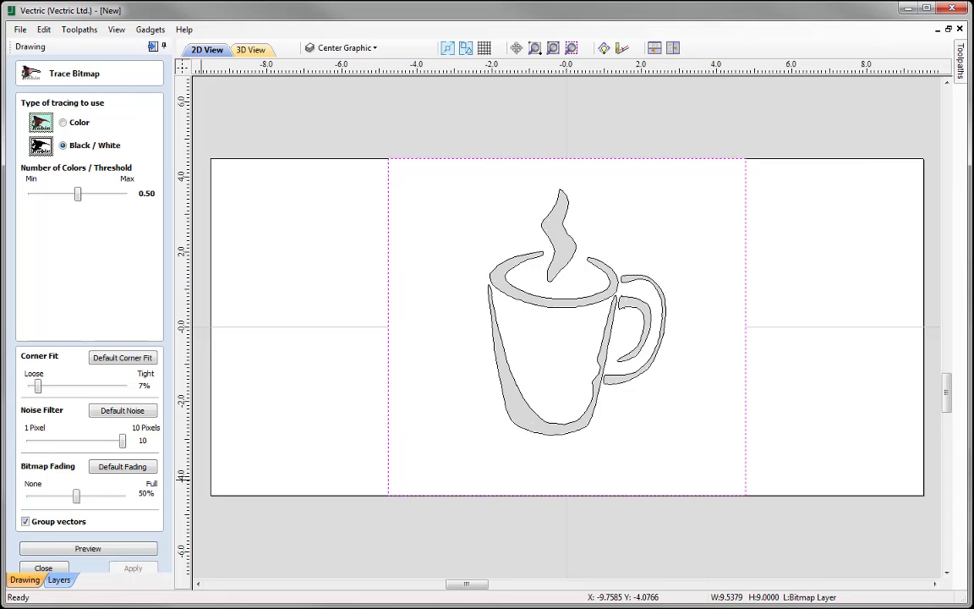
click(43, 568)
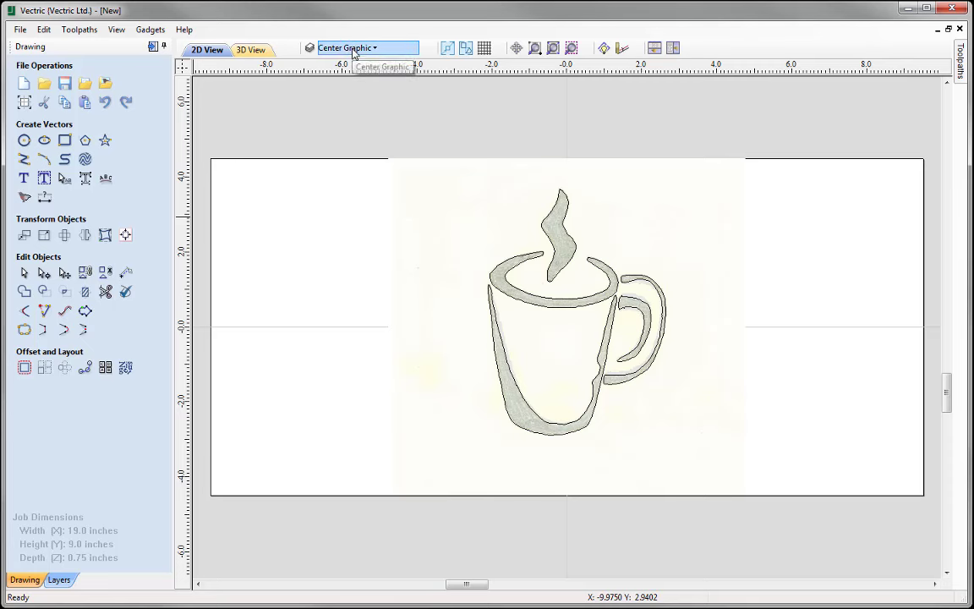
click(322, 47)
click(263, 71)
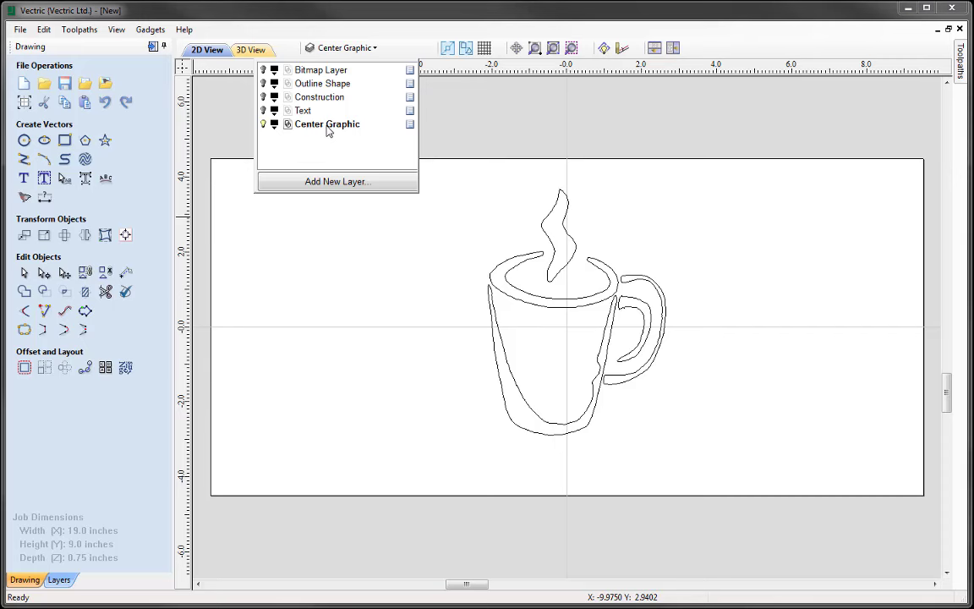
Ungroup the traced coffee mug vectors onto the group's layer and clear the selection
click(296, 262)
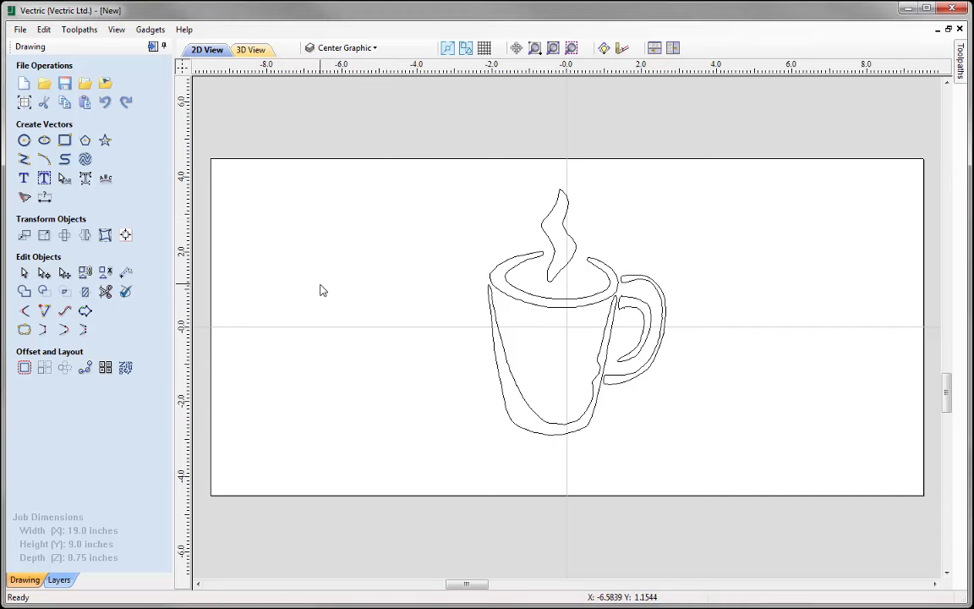
click(546, 236)
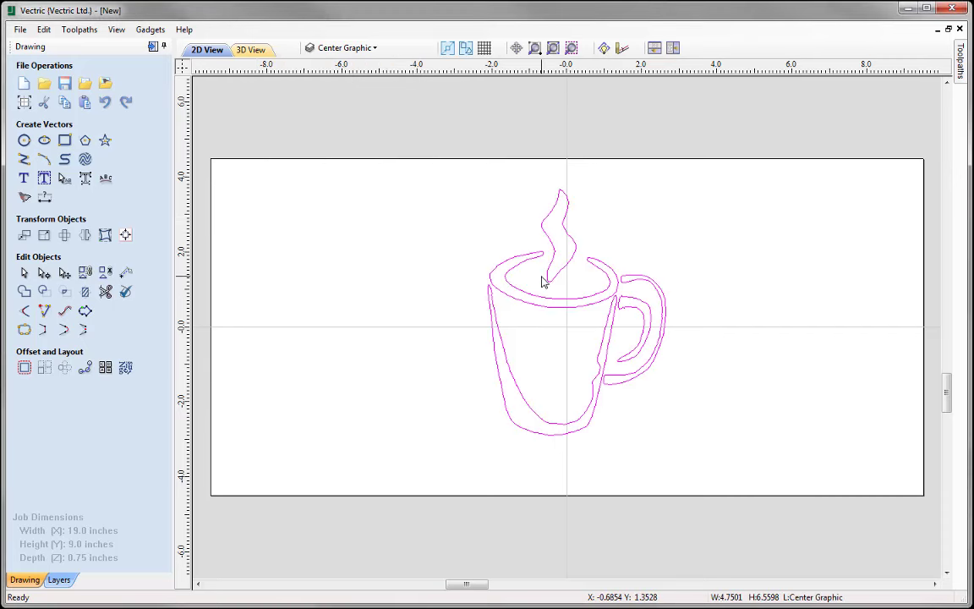
click(571, 48)
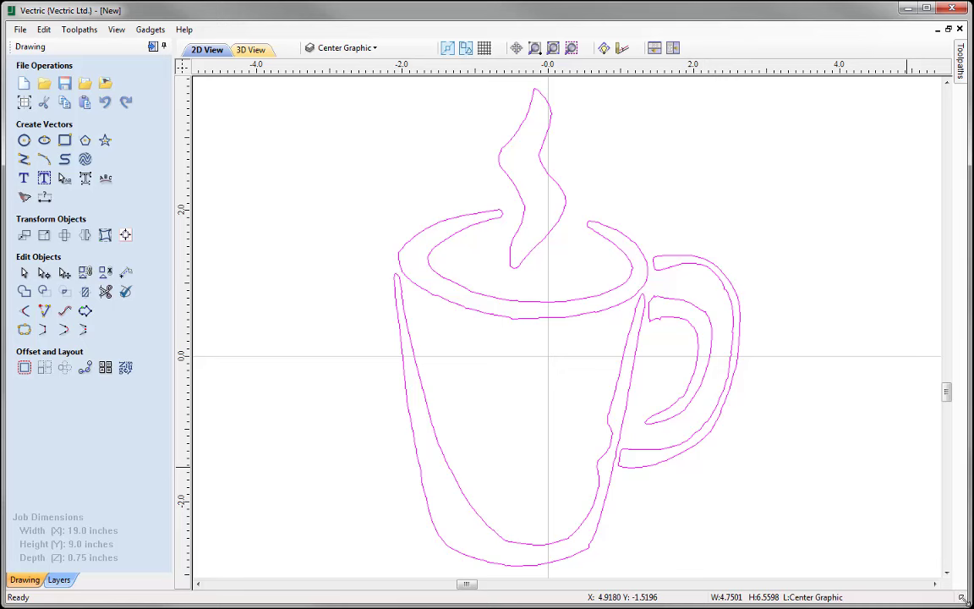
right_click(687, 455)
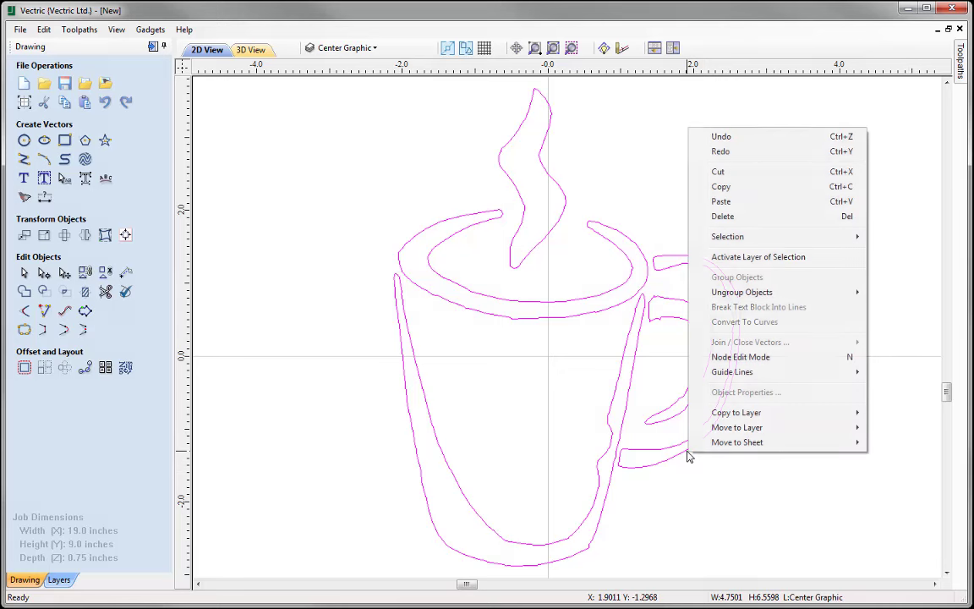
mouse_move(768, 299)
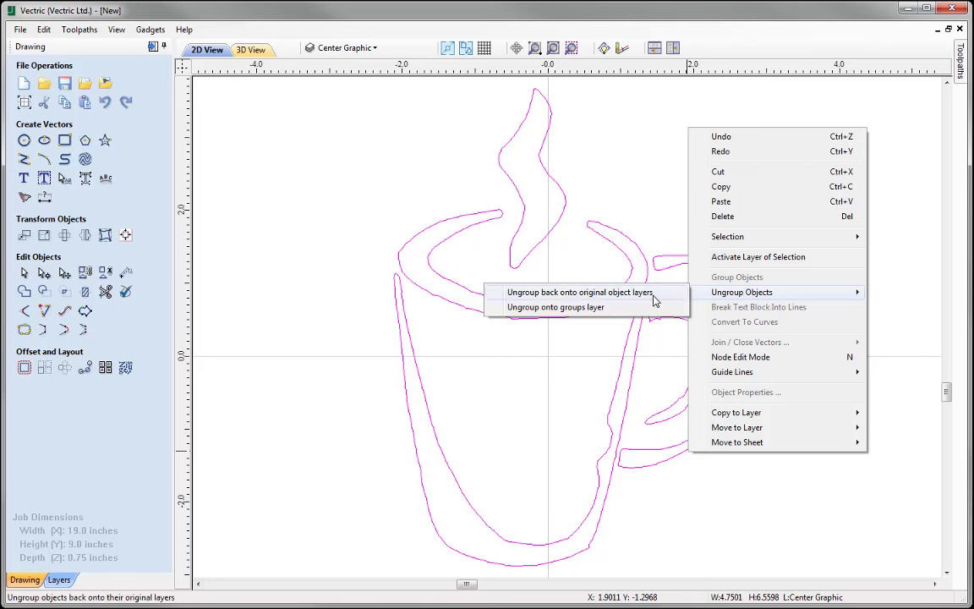
click(570, 308)
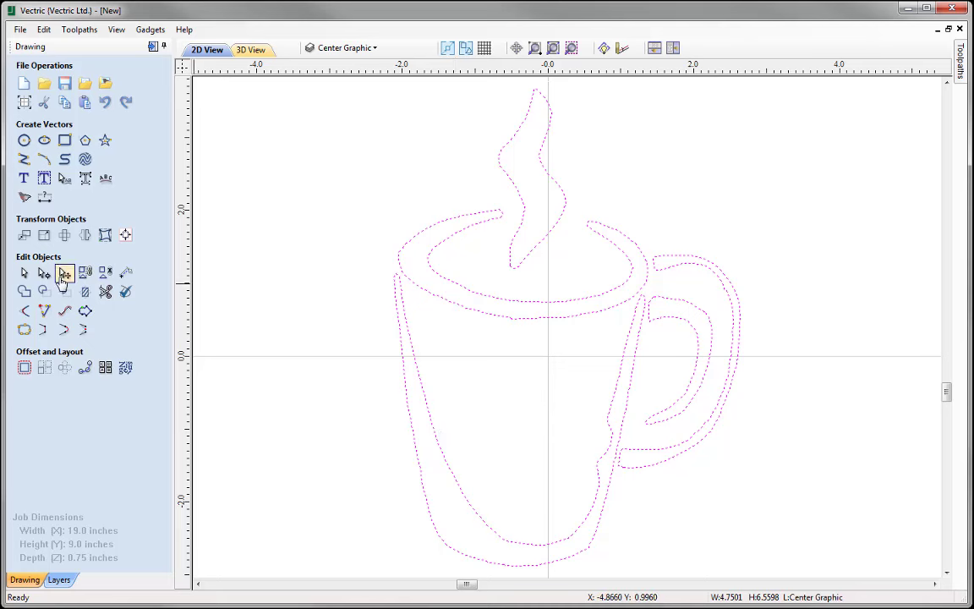
key(Escape)
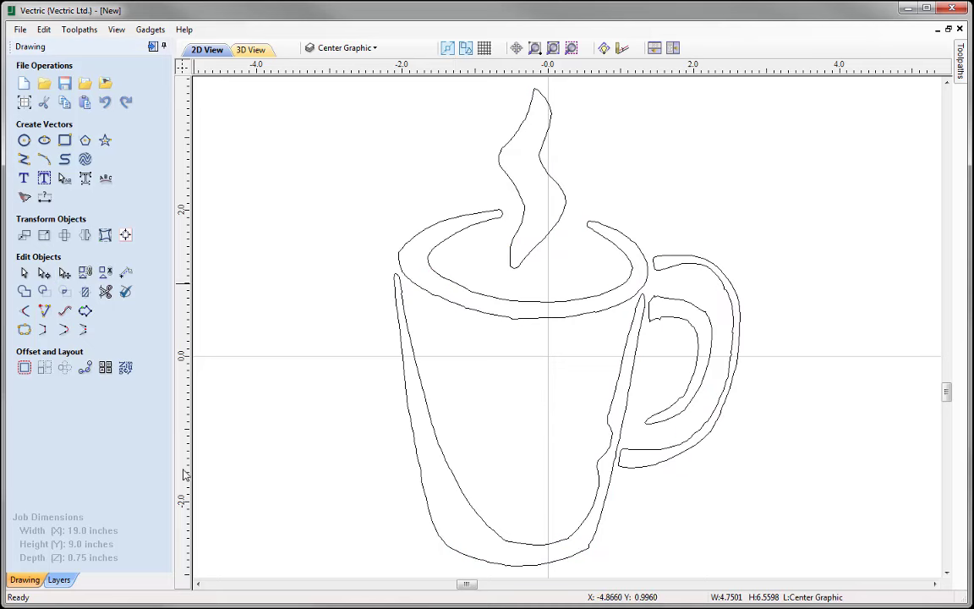
Fit Bezier curves to all the mug vectors with a 0.03 inch tolerance, replacing the selected vectors without keeping sharp corners
click(618, 368)
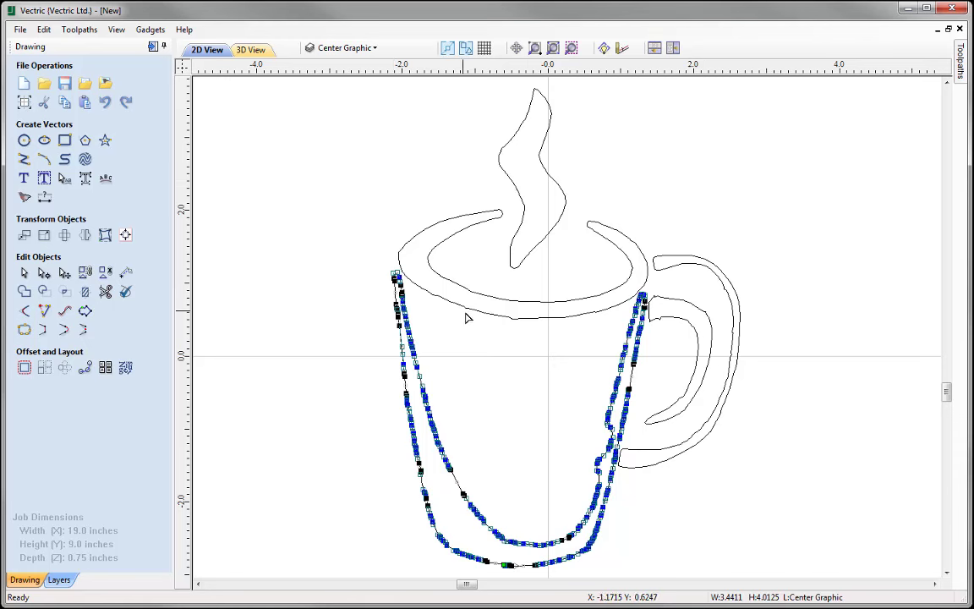
click(25, 272)
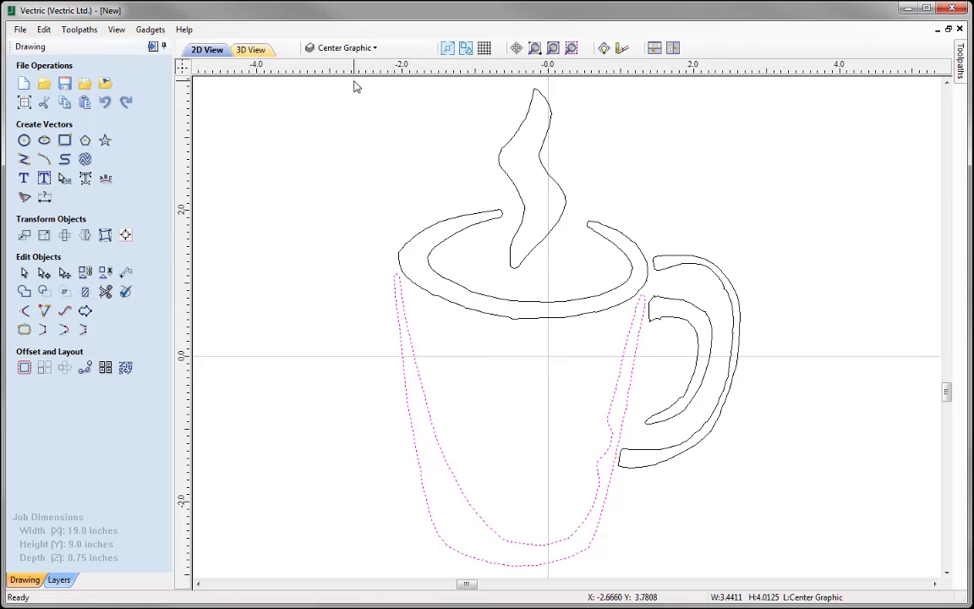
drag(355, 83, 761, 576)
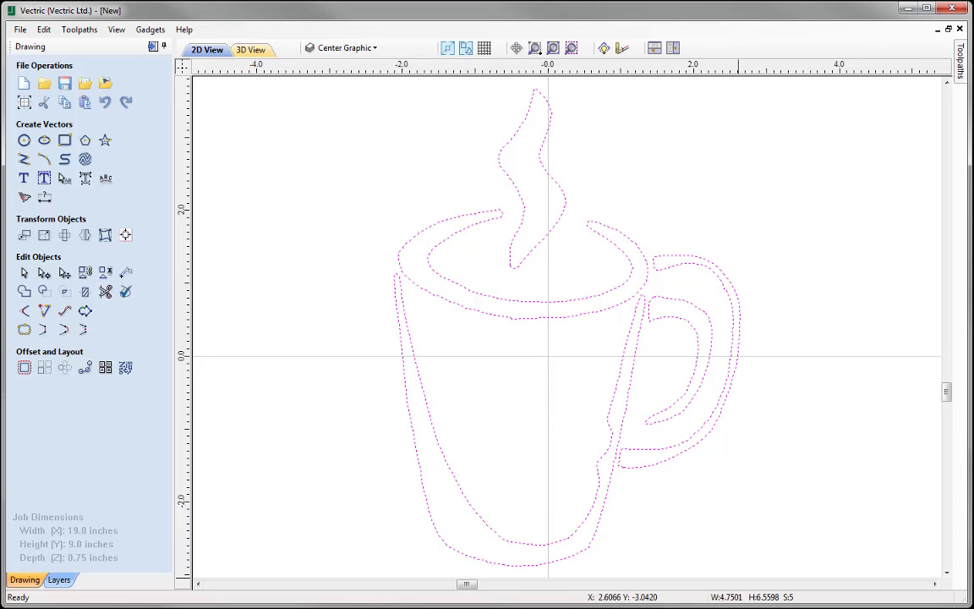
click(65, 312)
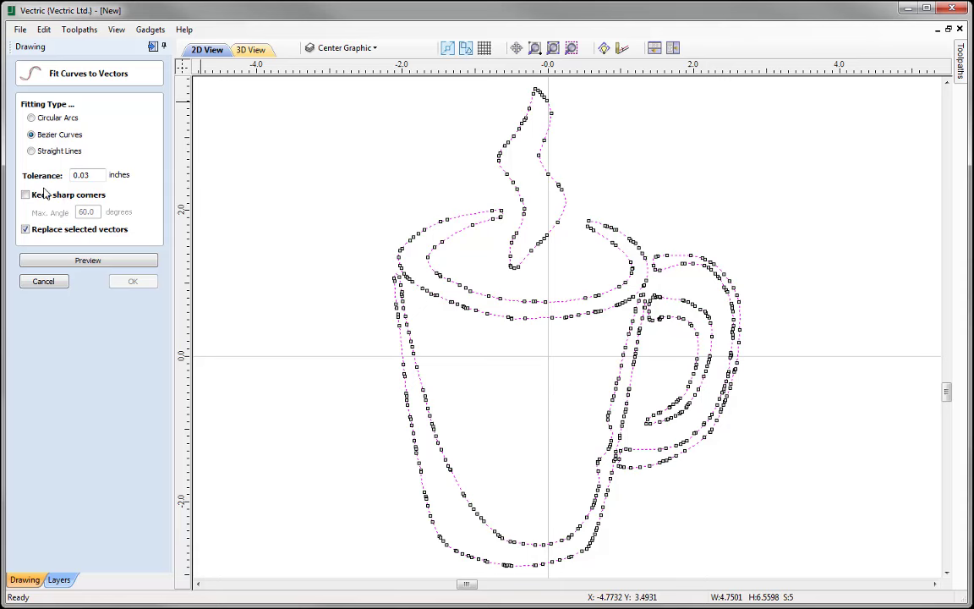
click(102, 262)
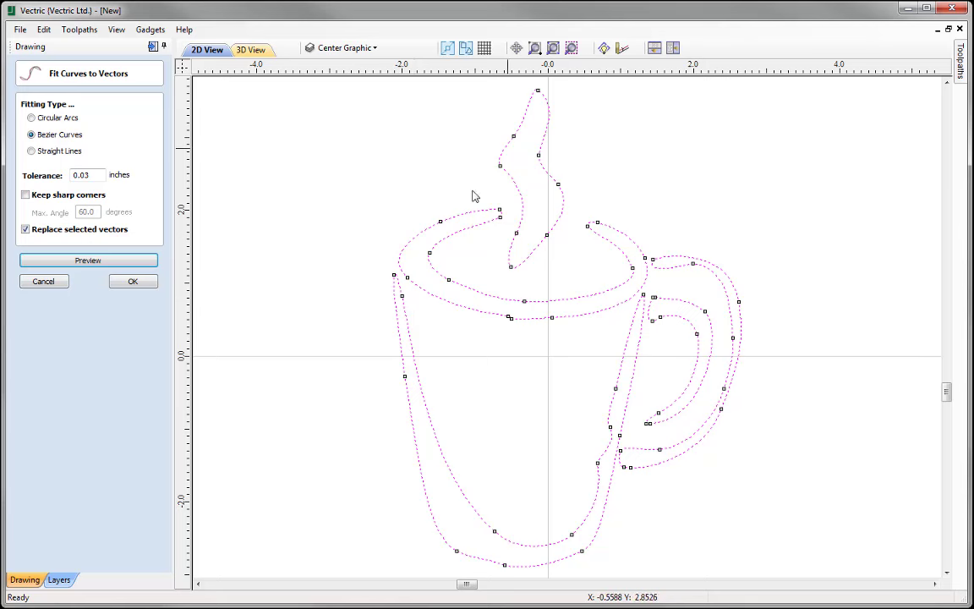
click(134, 282)
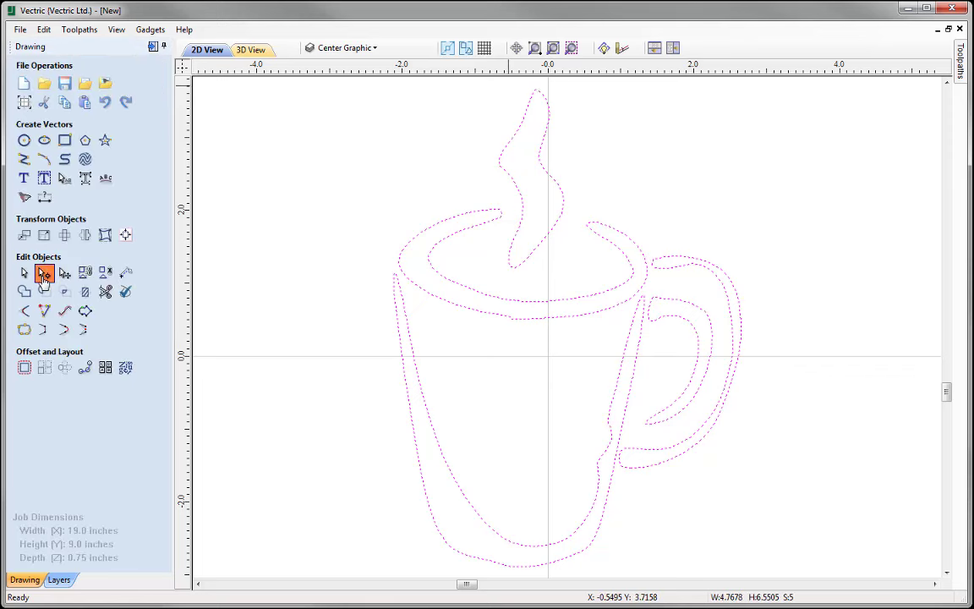
key(Escape)
Delete the extra point on the mug body's bottom outline and adjust the adjoining curve handle to round the base smoothly
double_click(521, 570)
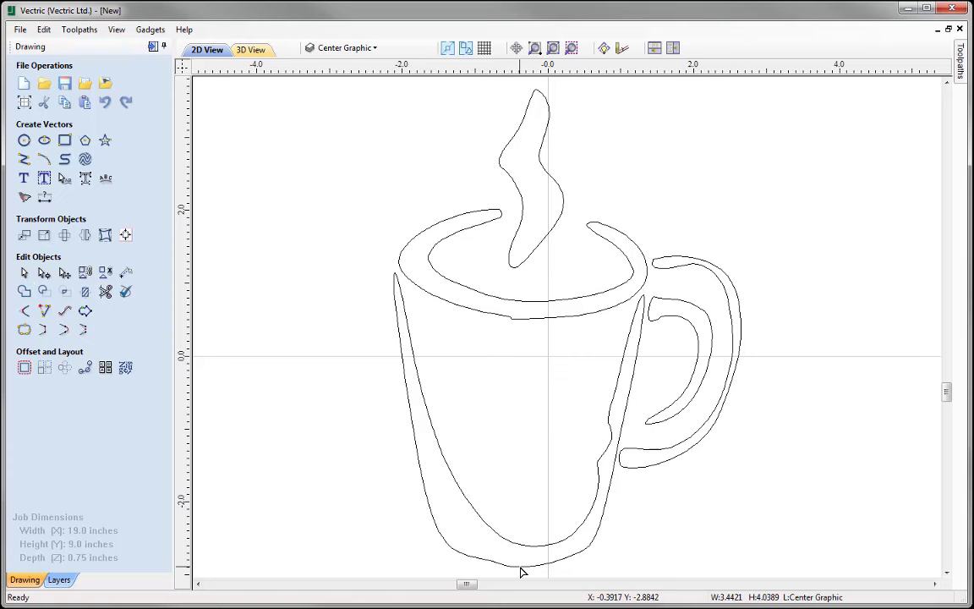
scroll(510, 504, up, 3)
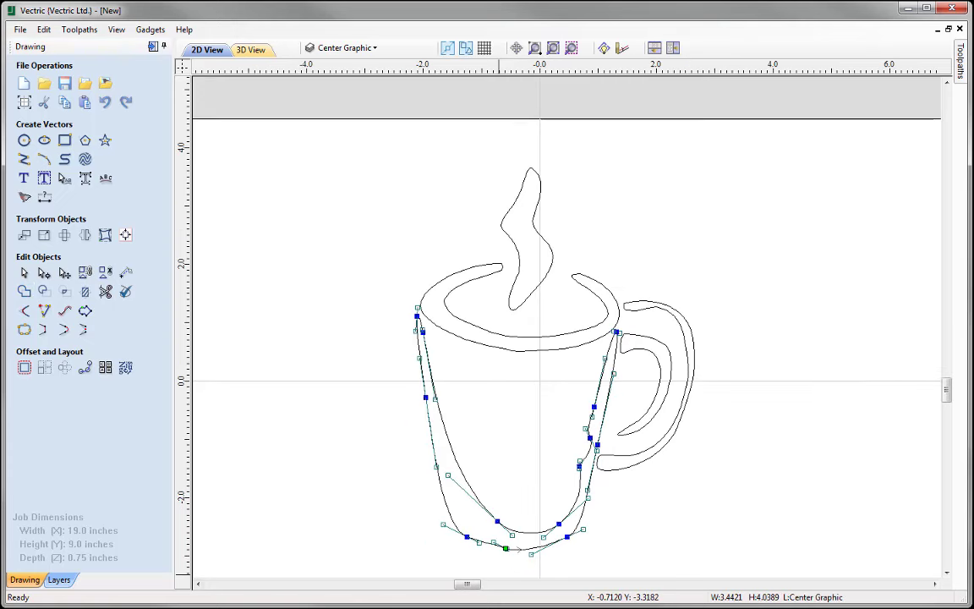
scroll(510, 596, up, 1)
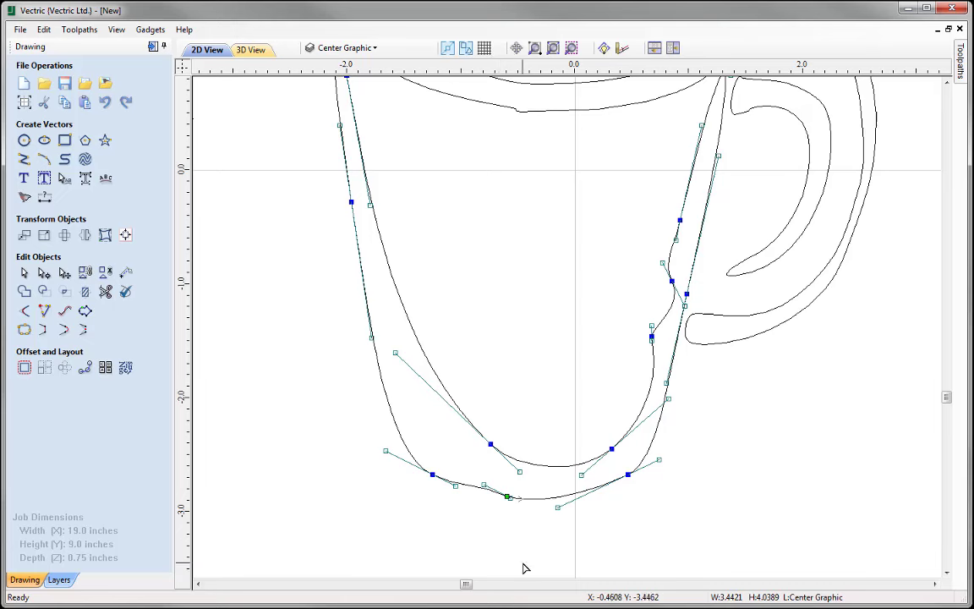
scroll(524, 568, up, 1)
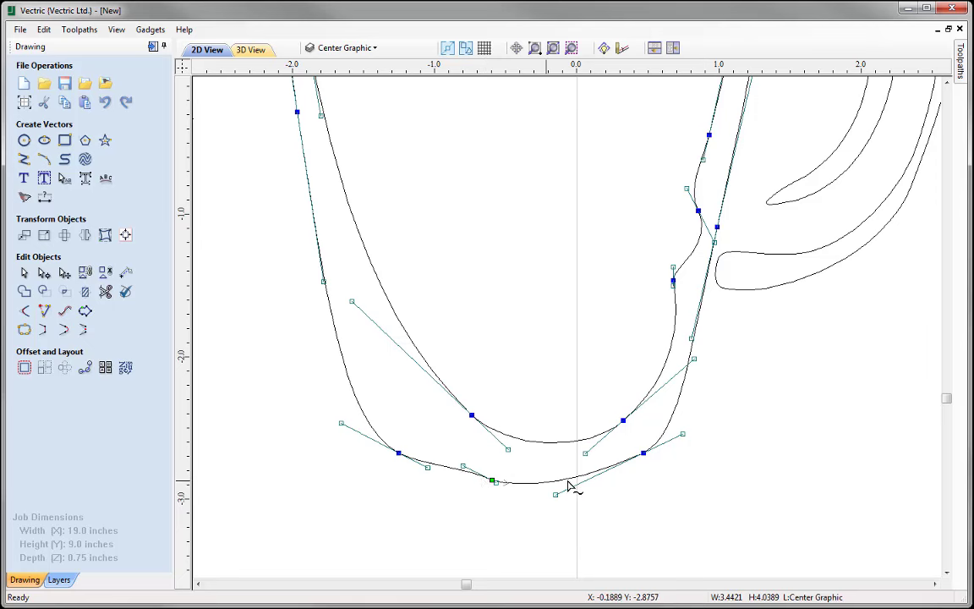
right_click(491, 479)
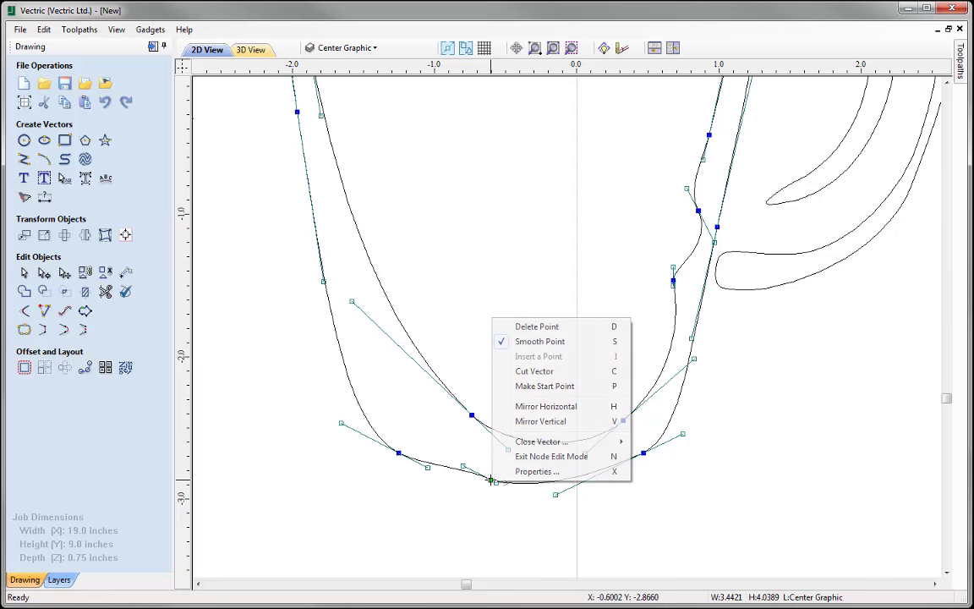
click(551, 327)
drag(557, 493, 527, 504)
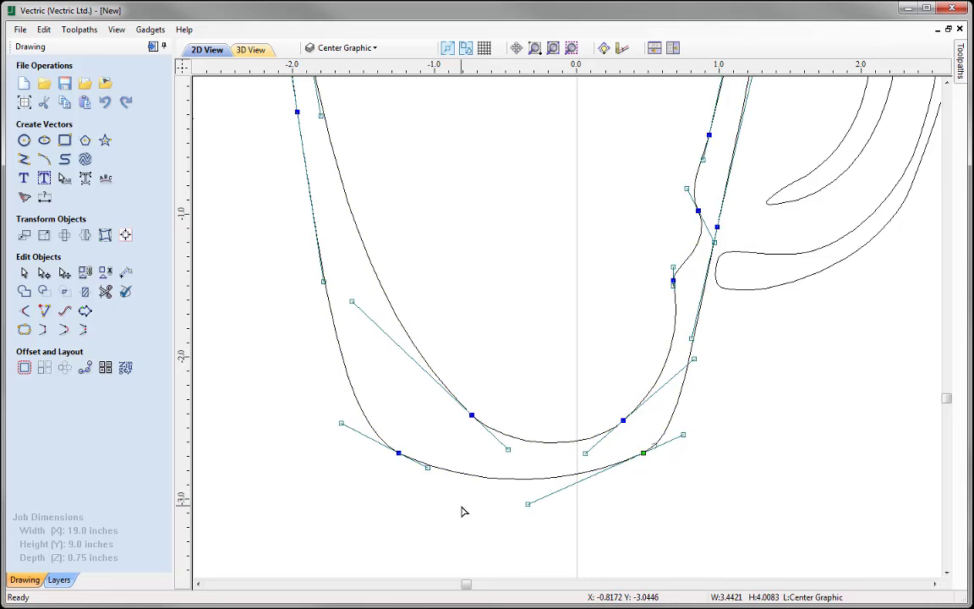
scroll(461, 513, down, 2)
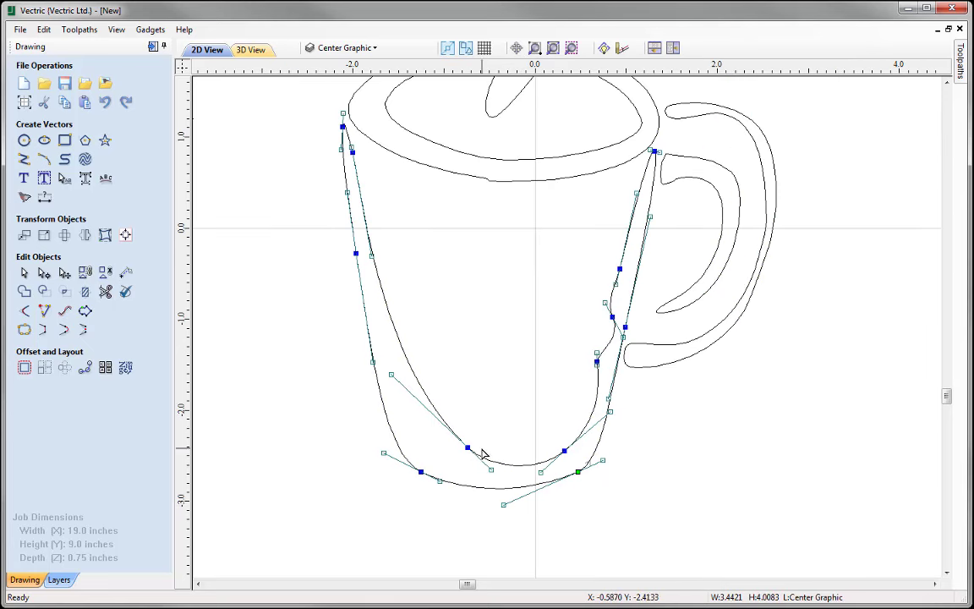
Check the nodes of both mug handle outlines and delete the point causing the kink in the rim's lower edge
scroll(483, 457, down, 2)
click(641, 277)
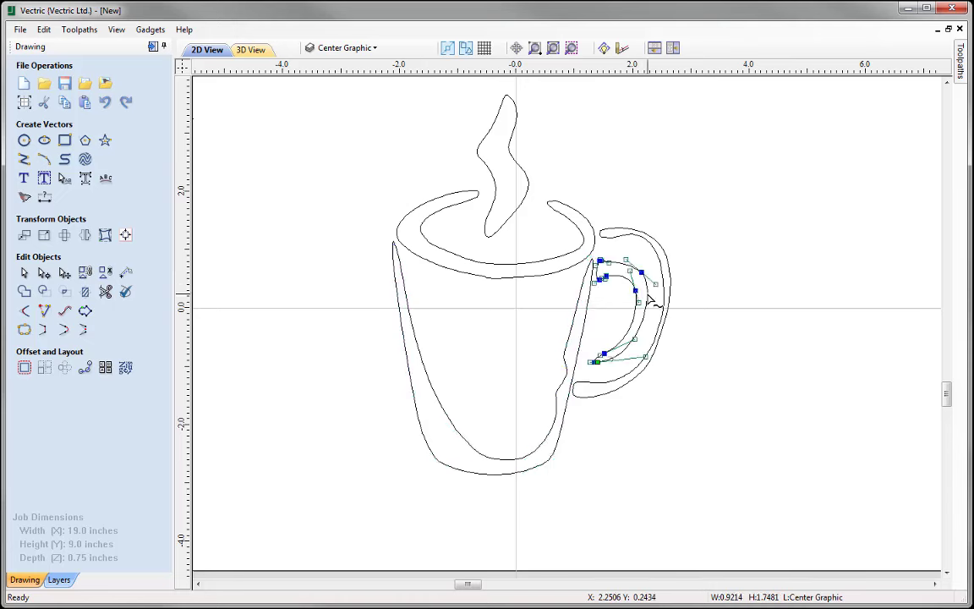
scroll(643, 283, up, 2)
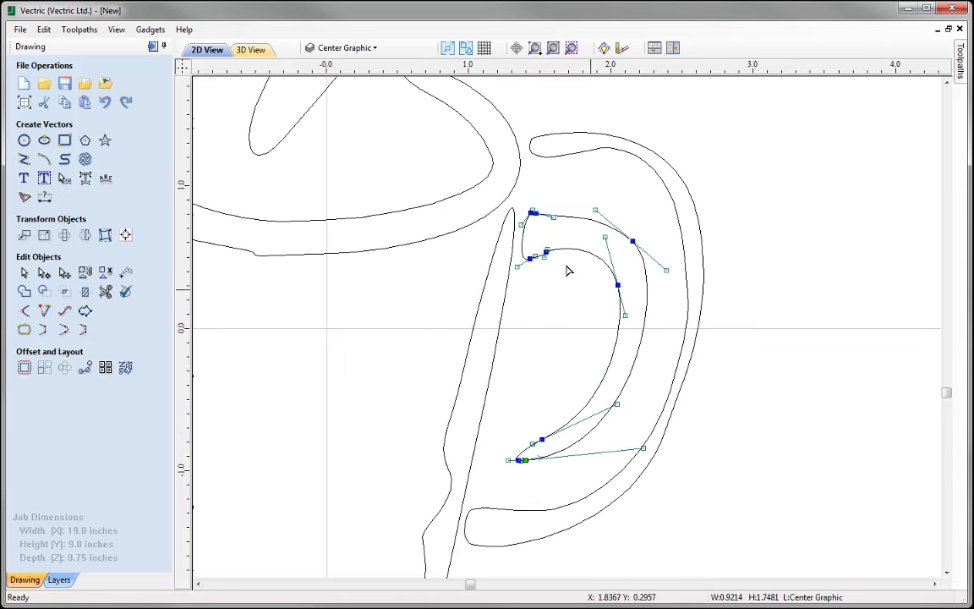
click(672, 199)
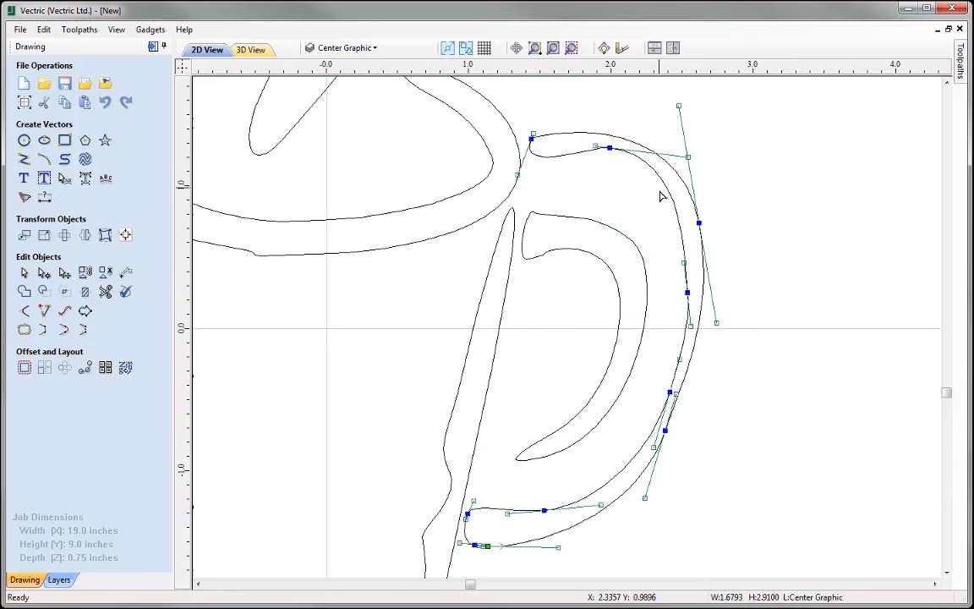
scroll(638, 433, down, 2)
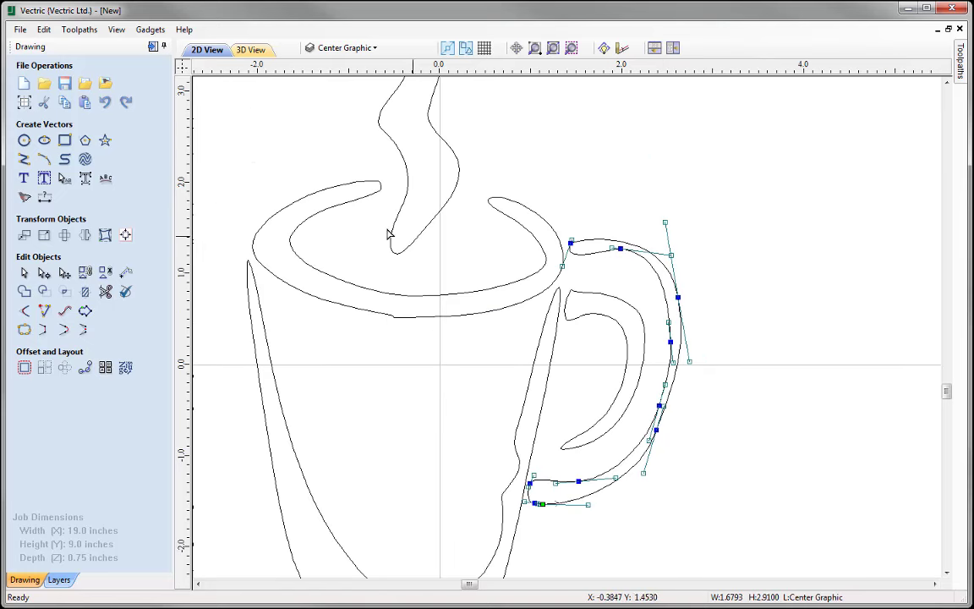
click(436, 318)
scroll(437, 333, up, 2)
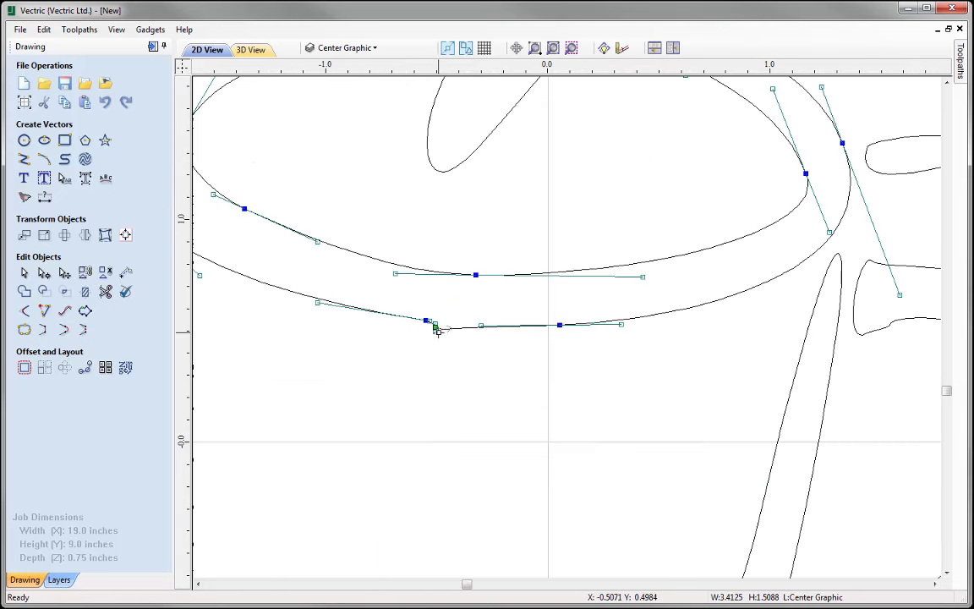
scroll(437, 330, up, 1)
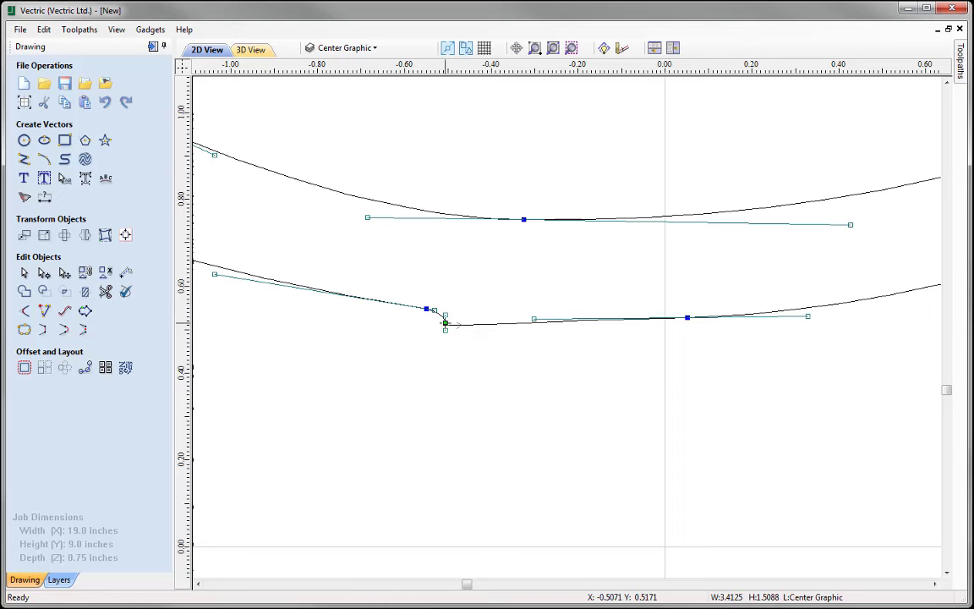
right_click(444, 323)
click(473, 331)
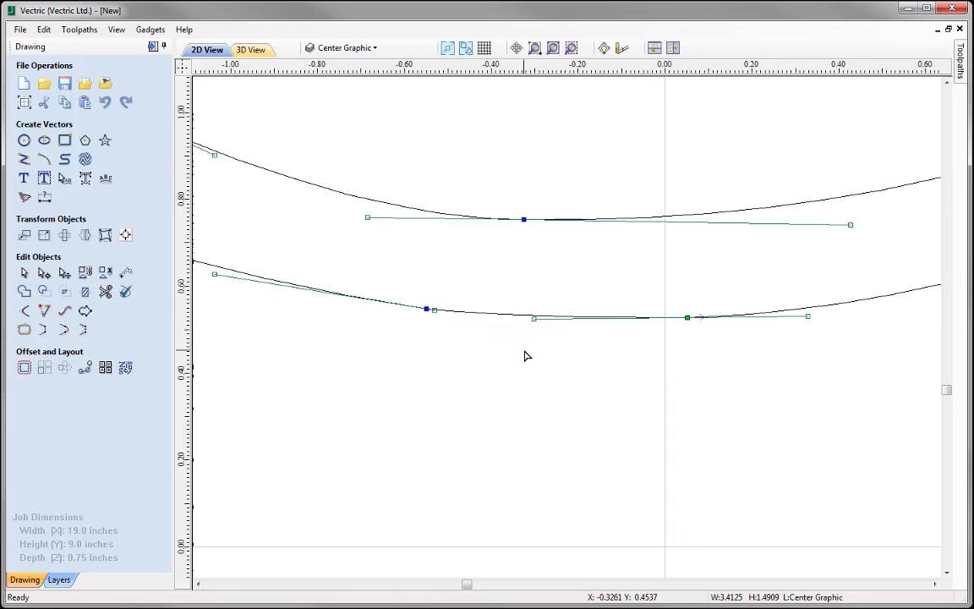
scroll(524, 356, down, 3)
click(606, 350)
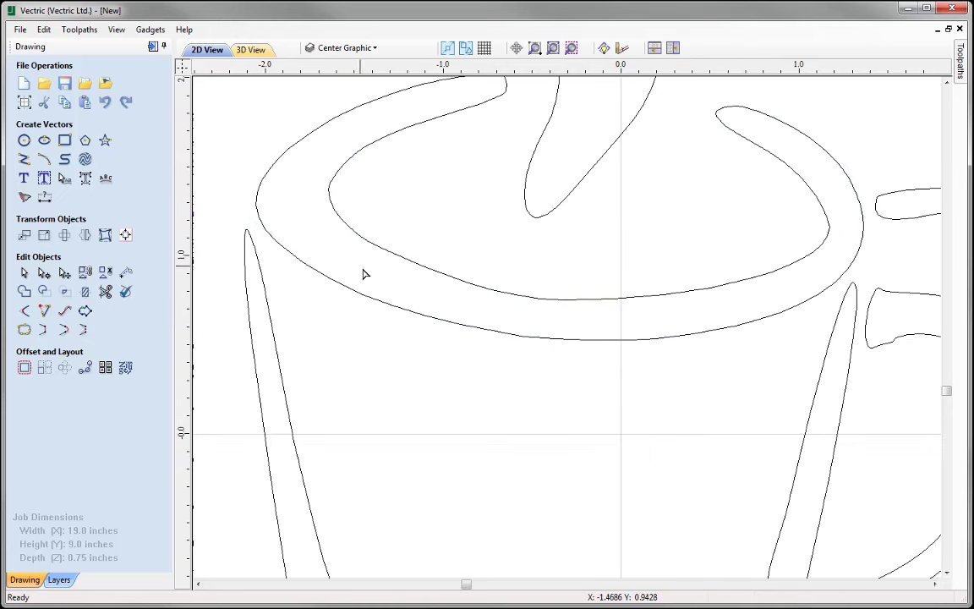
scroll(522, 388, down, 1)
scroll(522, 390, down, 1)
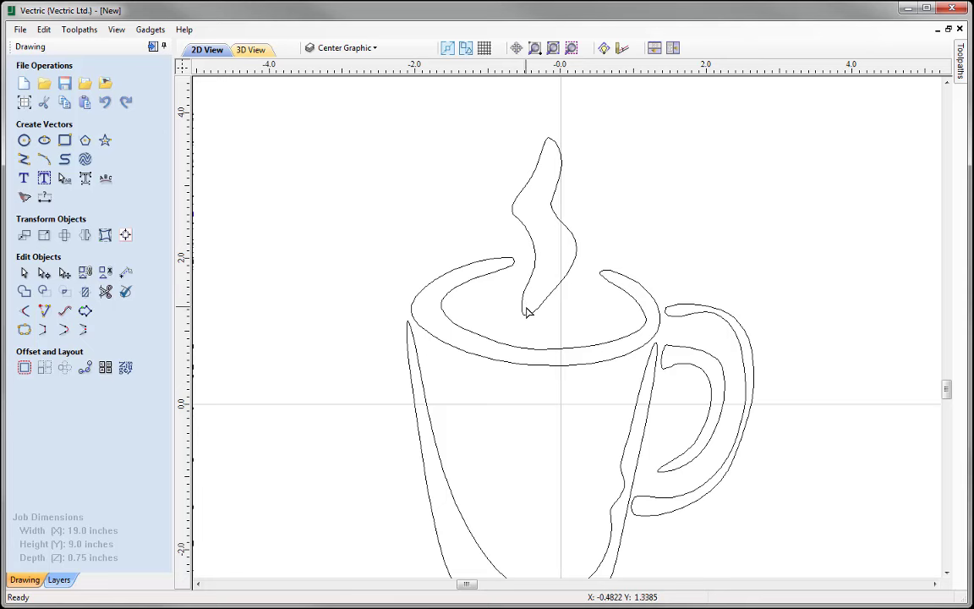
Group all the cleaned-up mug vectors into one object
click(555, 50)
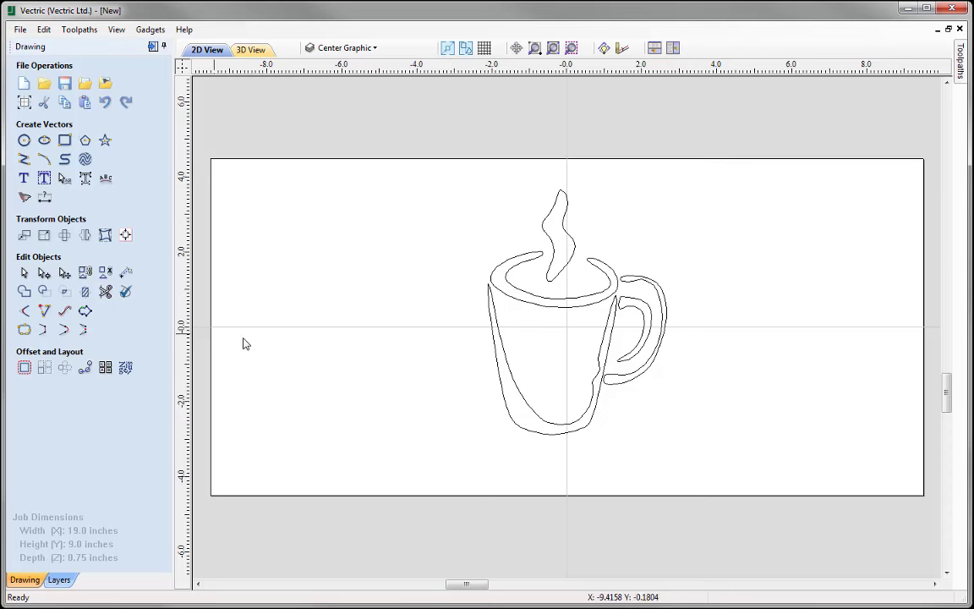
drag(447, 175, 662, 489)
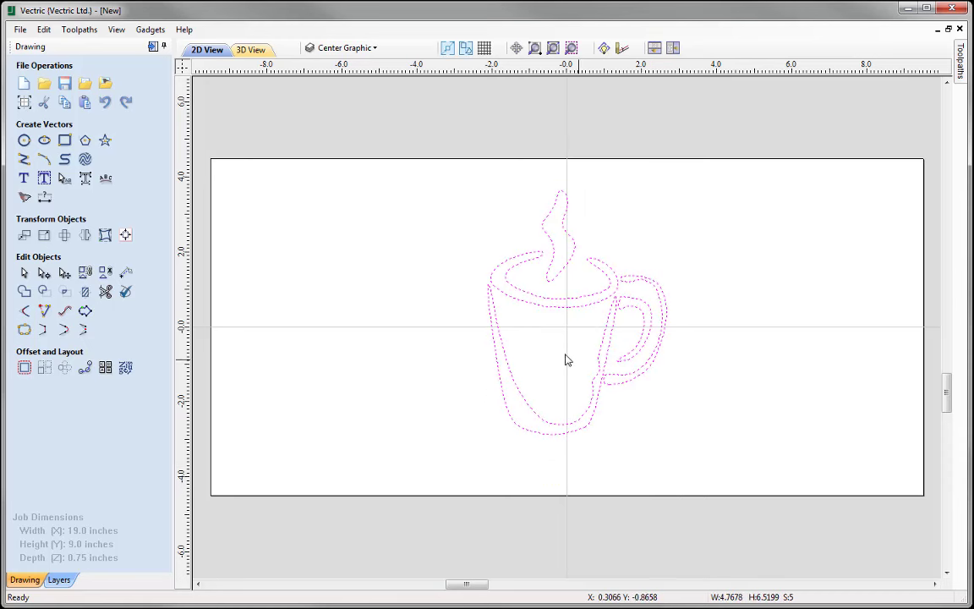
click(86, 273)
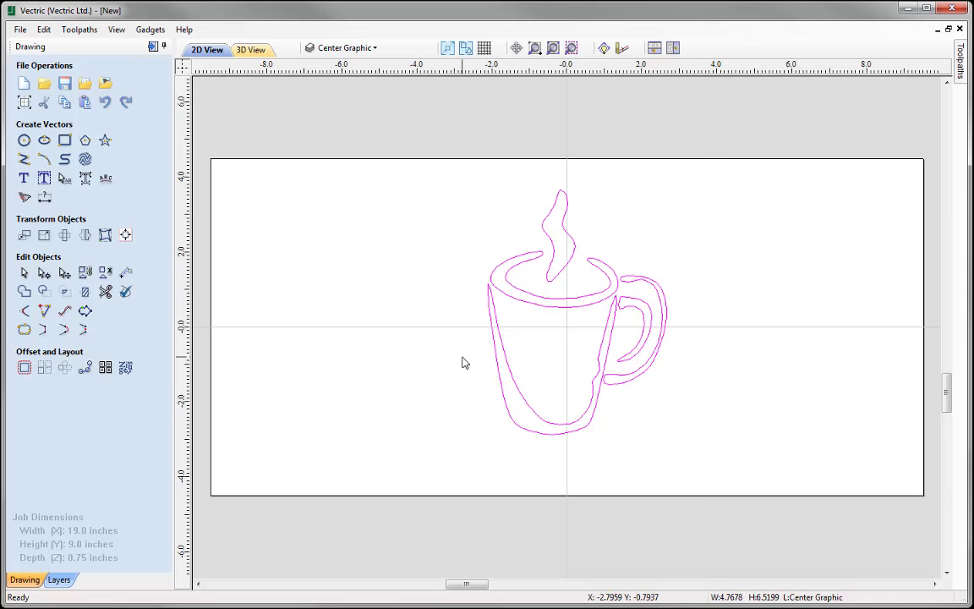
Show the Outline Shape and Text layers together with the Center Graphic layer
click(363, 48)
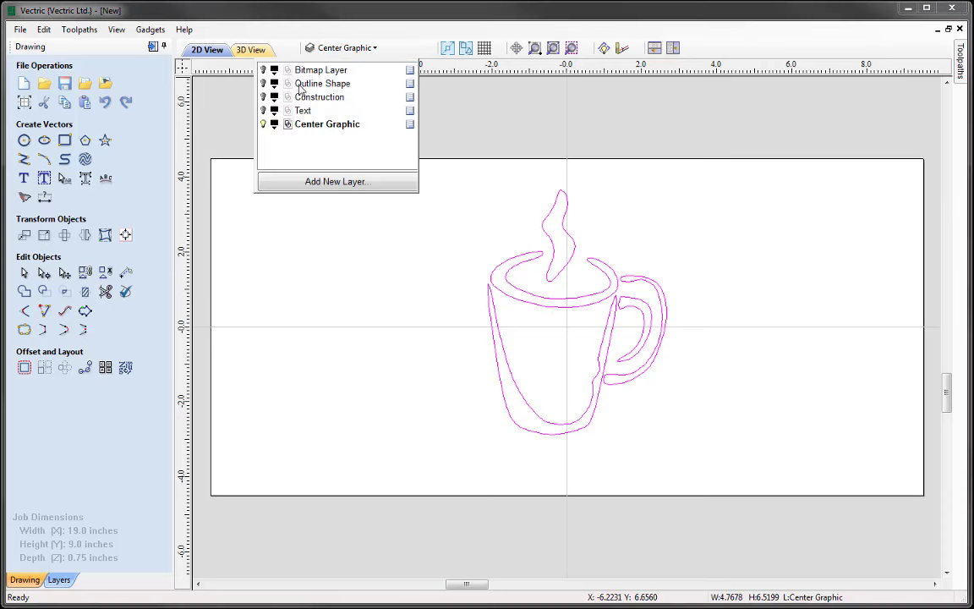
click(264, 85)
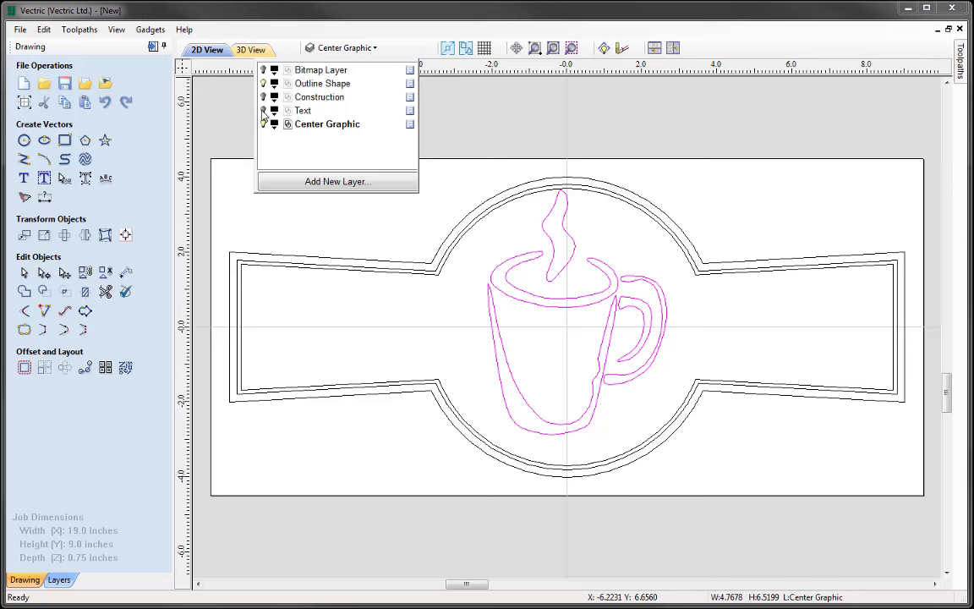
click(263, 112)
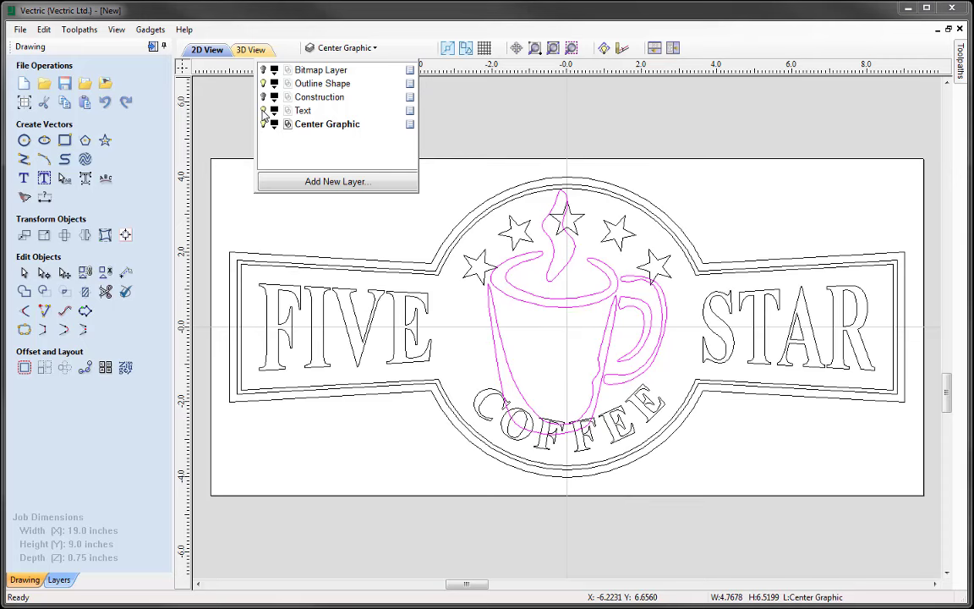
Scale the grouped mug down to about 3.40 by 4.65 inches to fit between the stars and the COFFEE lettering
click(582, 304)
click(572, 301)
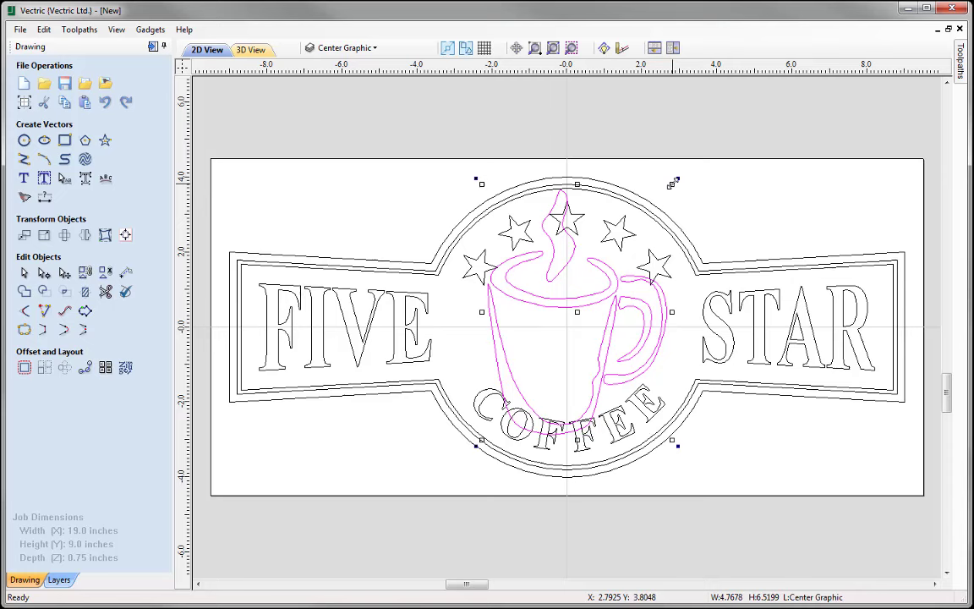
drag(673, 183, 634, 239)
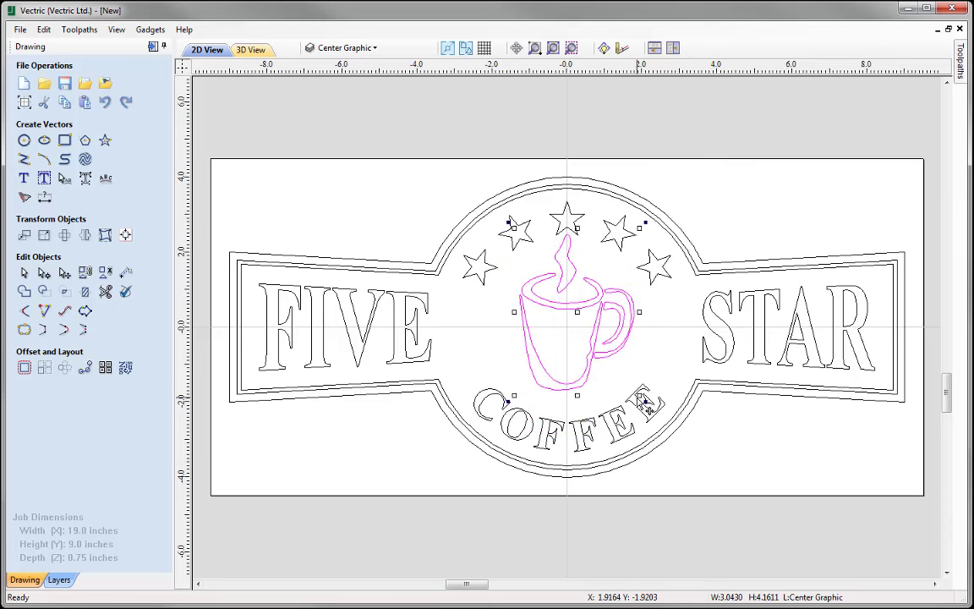
drag(641, 397, 646, 415)
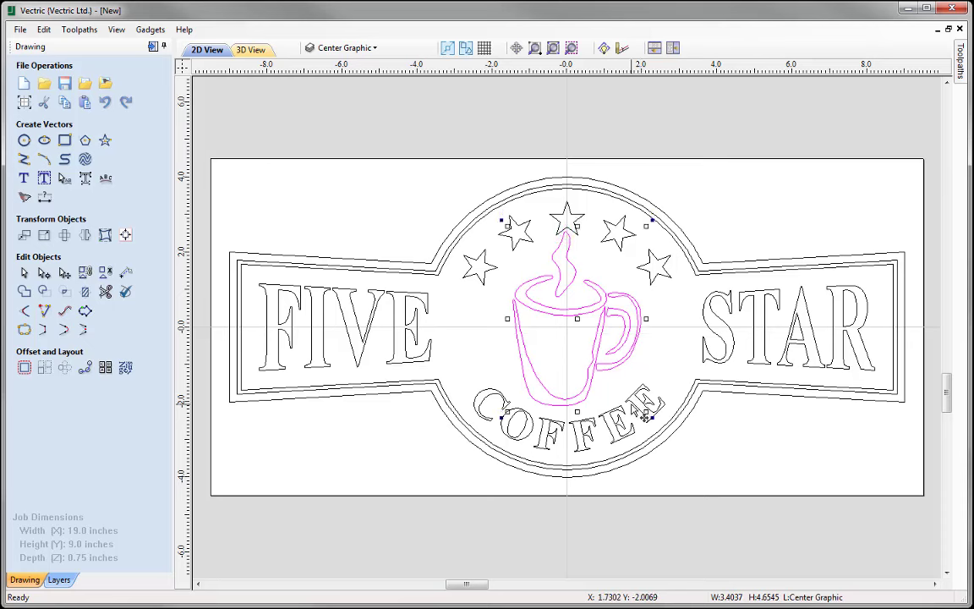
Nudge the mug right and down inside the circle and fine-tune its size to about 3.42 by 4.66 inches
key(Right)
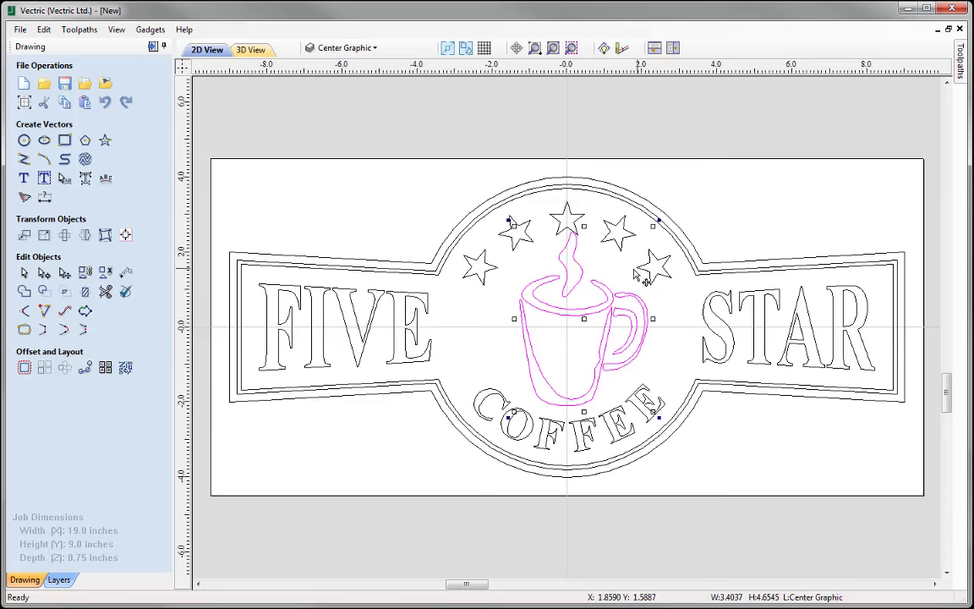
key(Down)
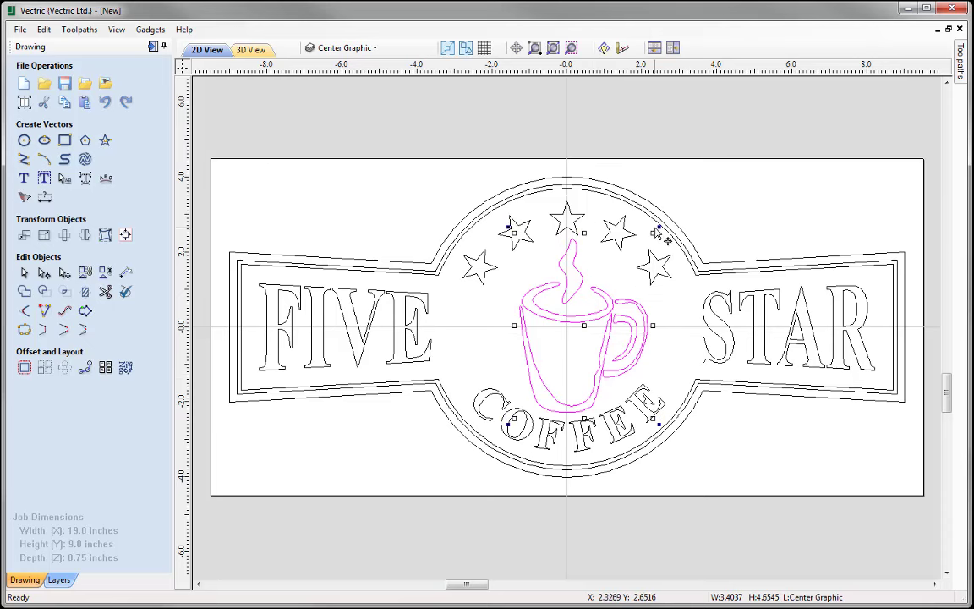
drag(657, 228, 662, 242)
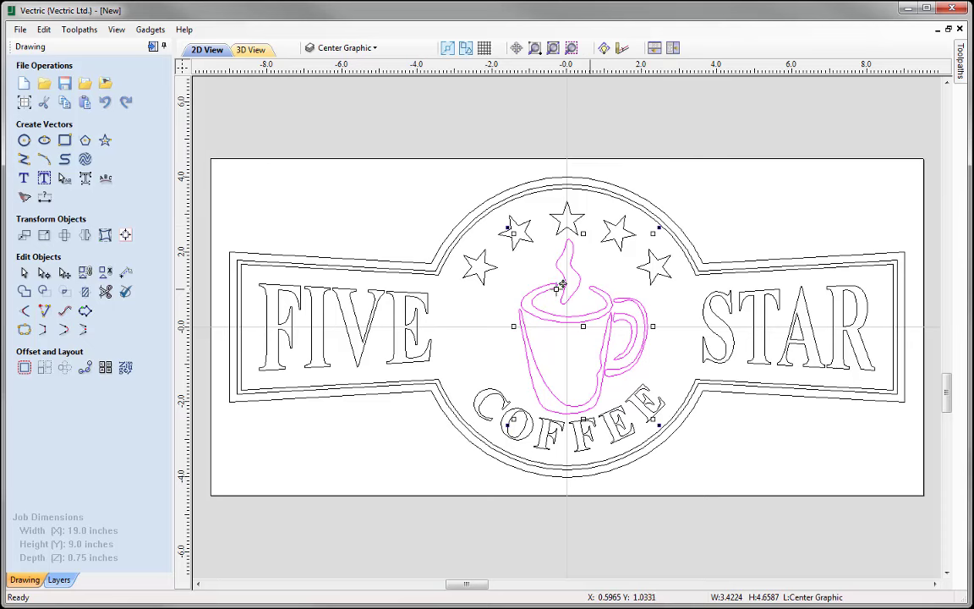
drag(545, 410, 544, 404)
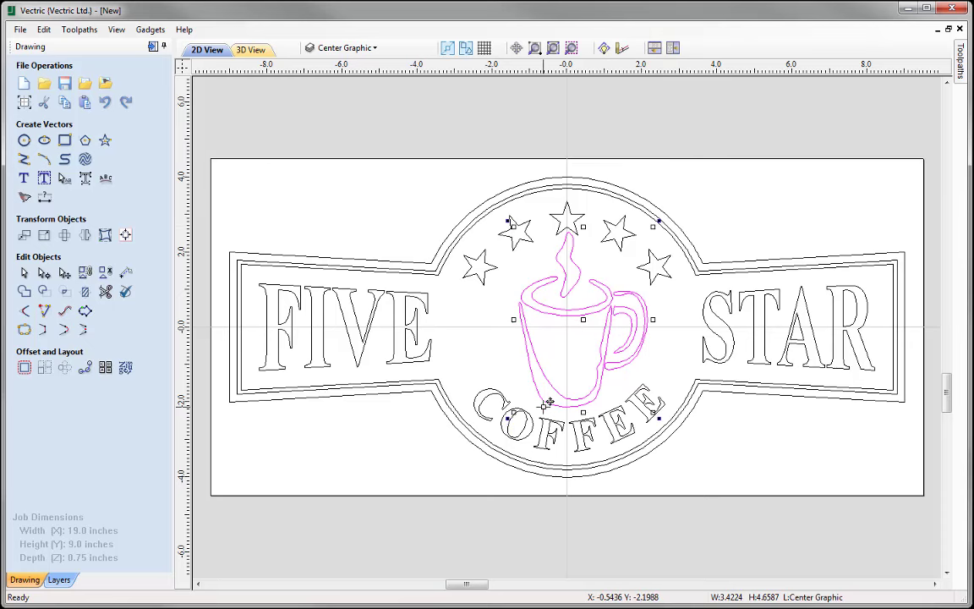
key(ctrl+z)
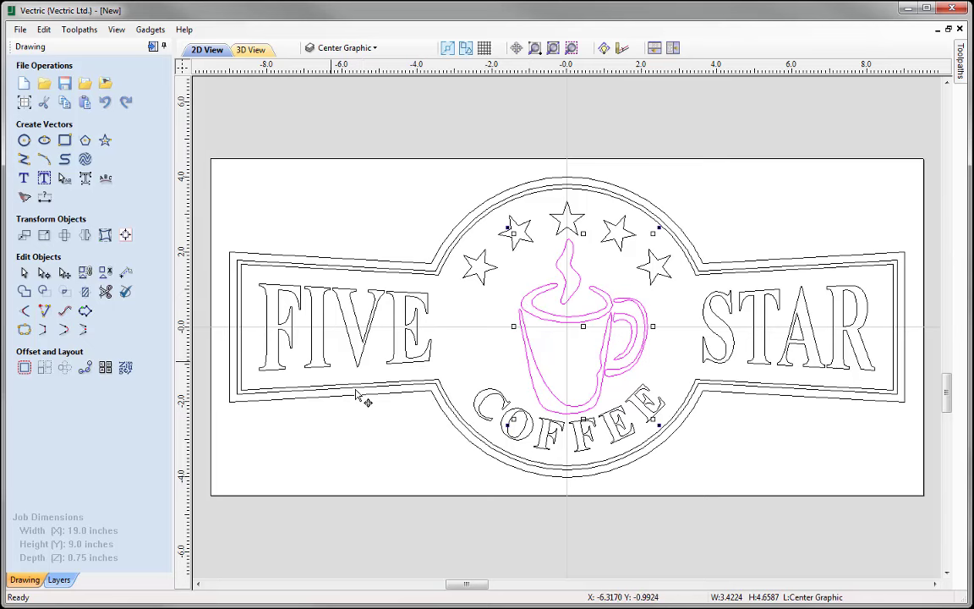
Shift the mug slightly left and up to balance it between the top star and the COFFEE lettering, and deselect it
drag(584, 326, 576, 326)
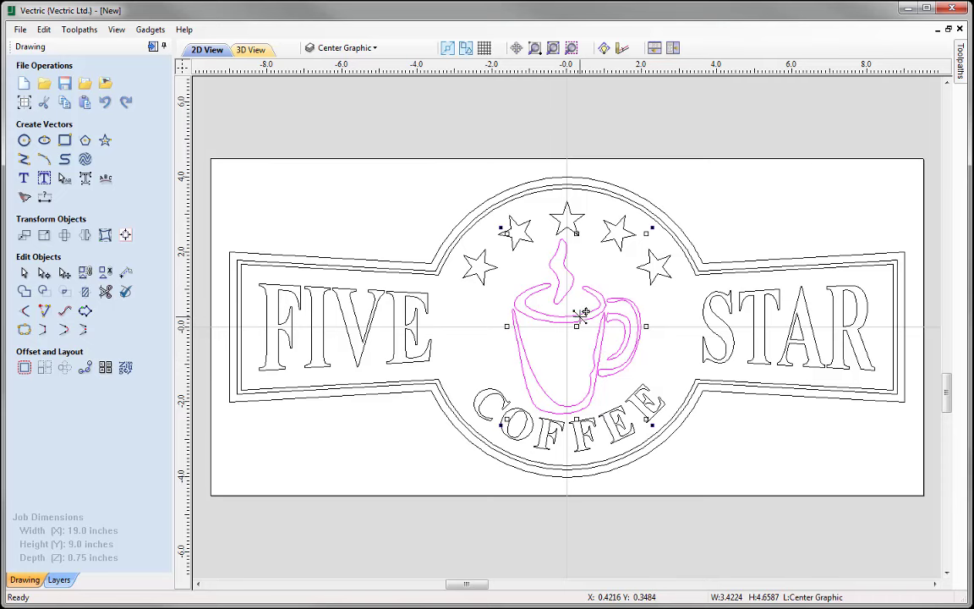
scroll(583, 312, up, 3)
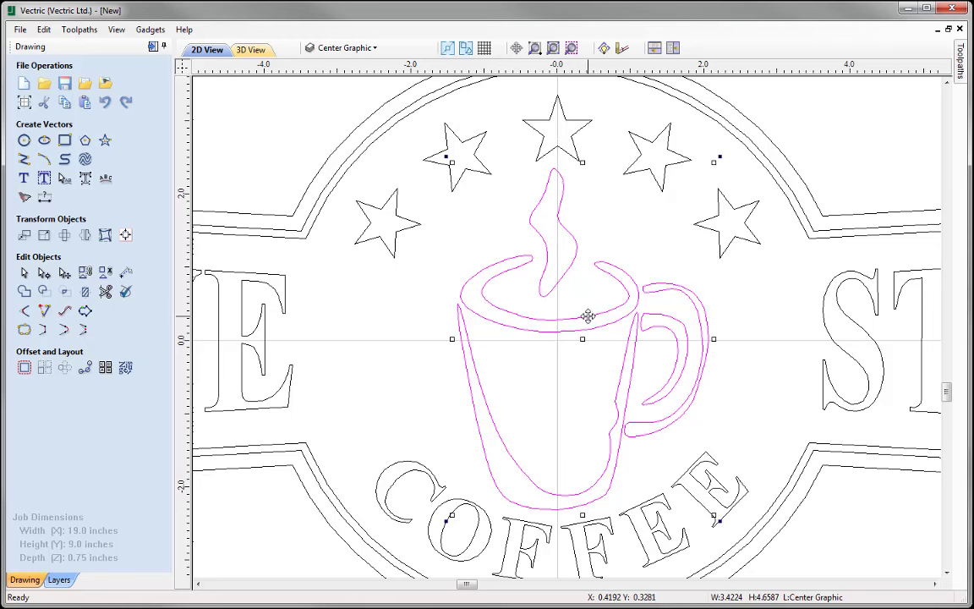
drag(588, 316, 588, 314)
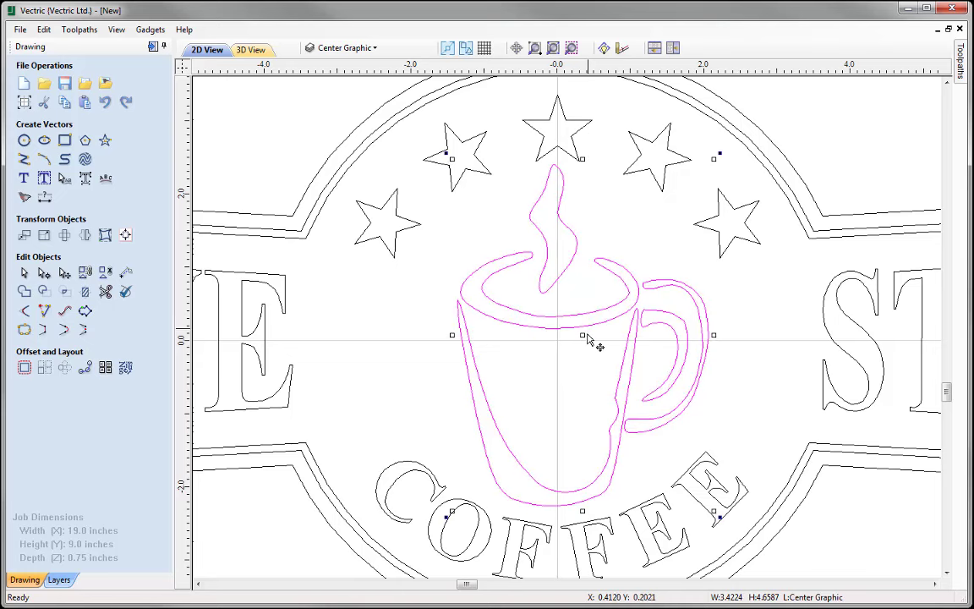
scroll(588, 306, down, 2)
scroll(589, 304, down, 1)
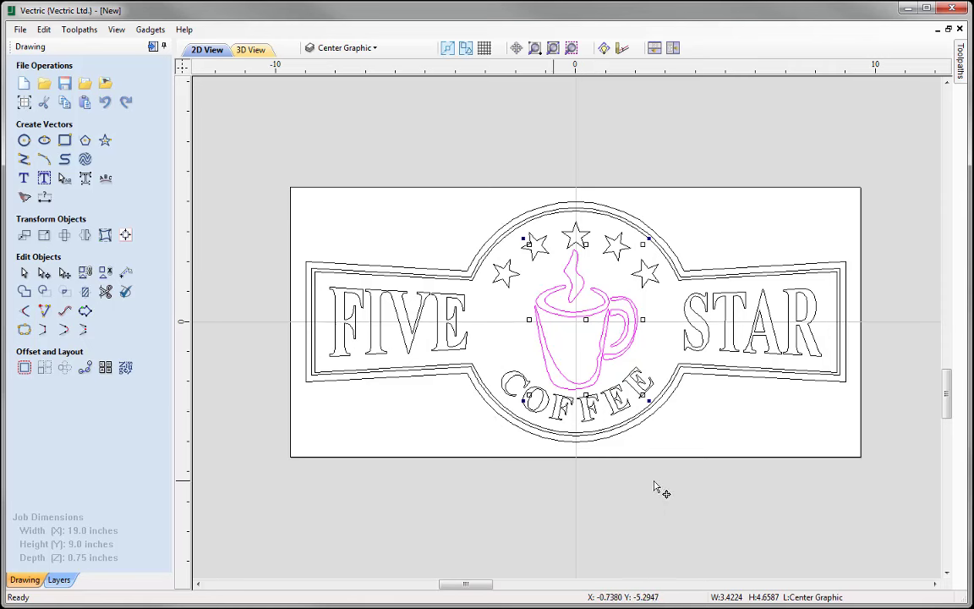
click(789, 445)
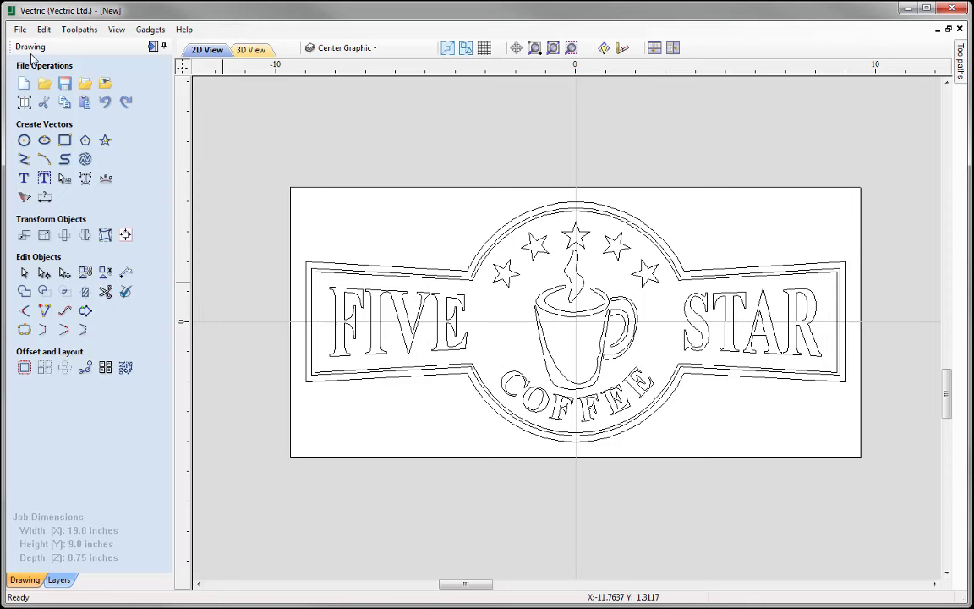
Save the drawing as Five_Star_Coffee_Vector_Drawing in VCarve (*.crv) format in the Five_Star_Coffee_Sign_FILES folder
click(20, 29)
click(38, 102)
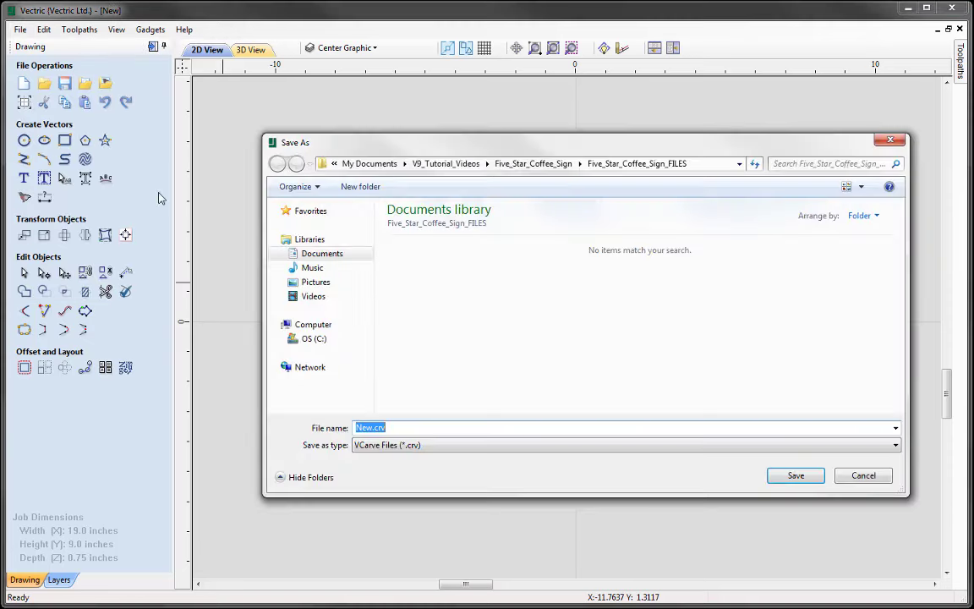
right_click(358, 428)
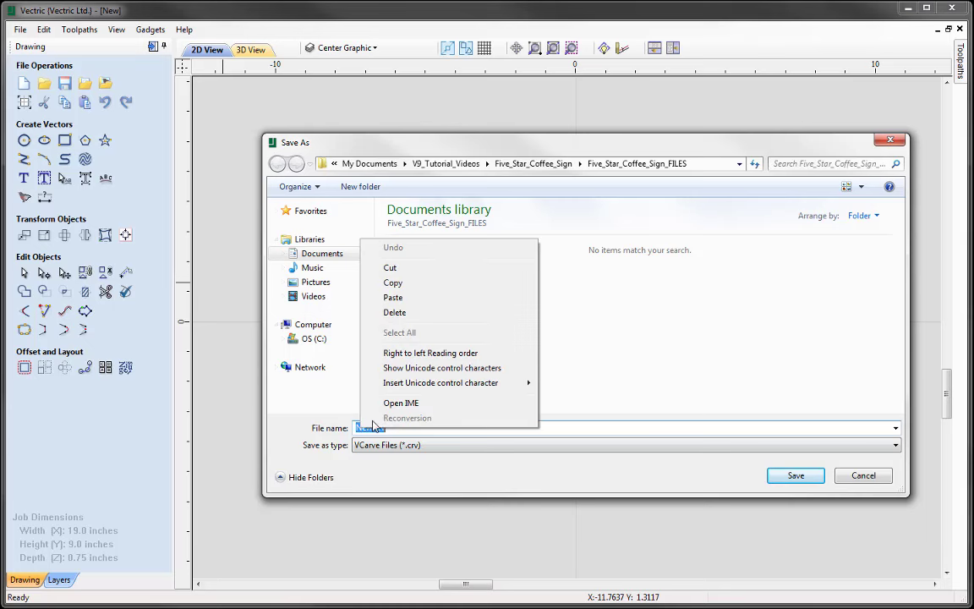
click(406, 298)
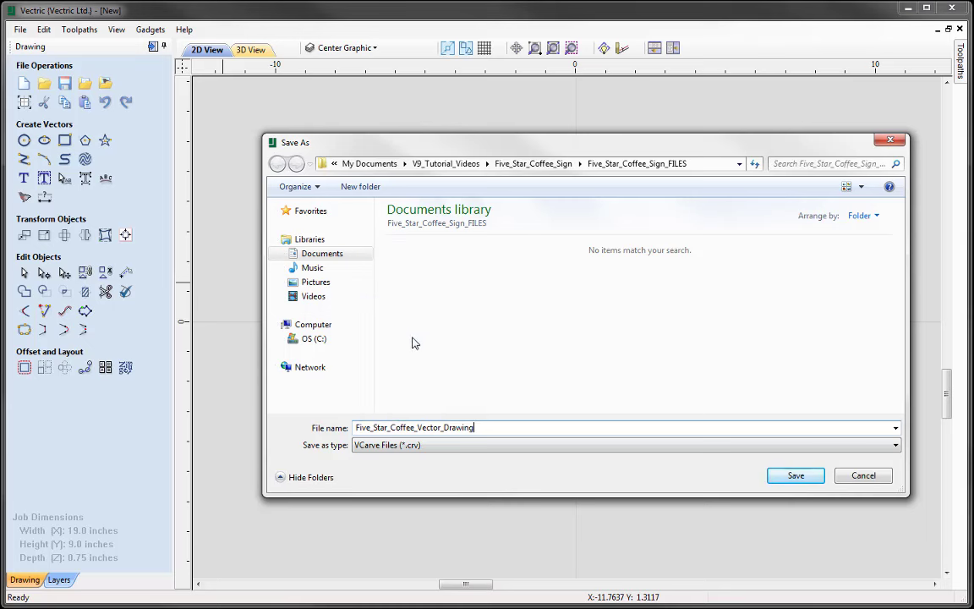
click(799, 476)
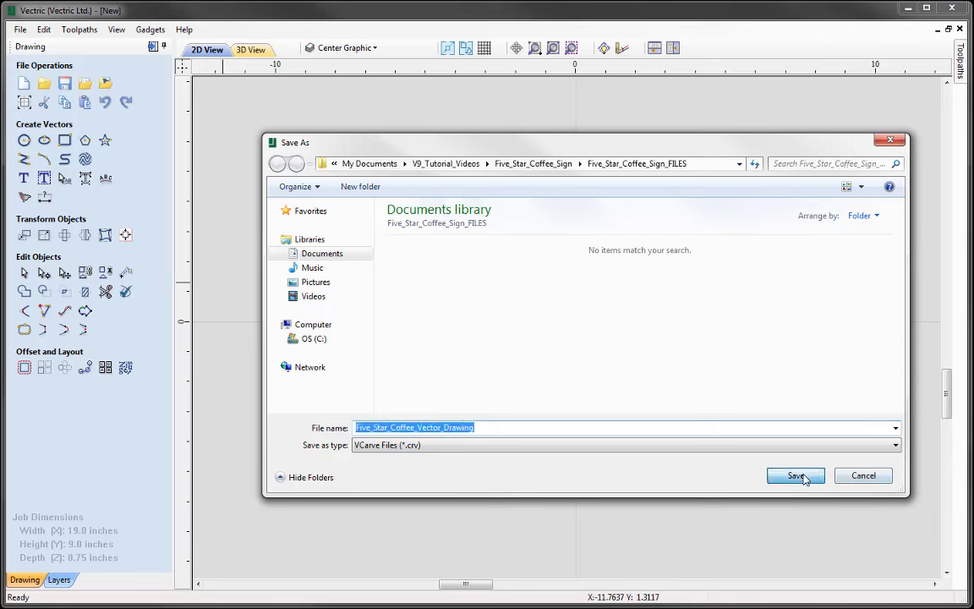